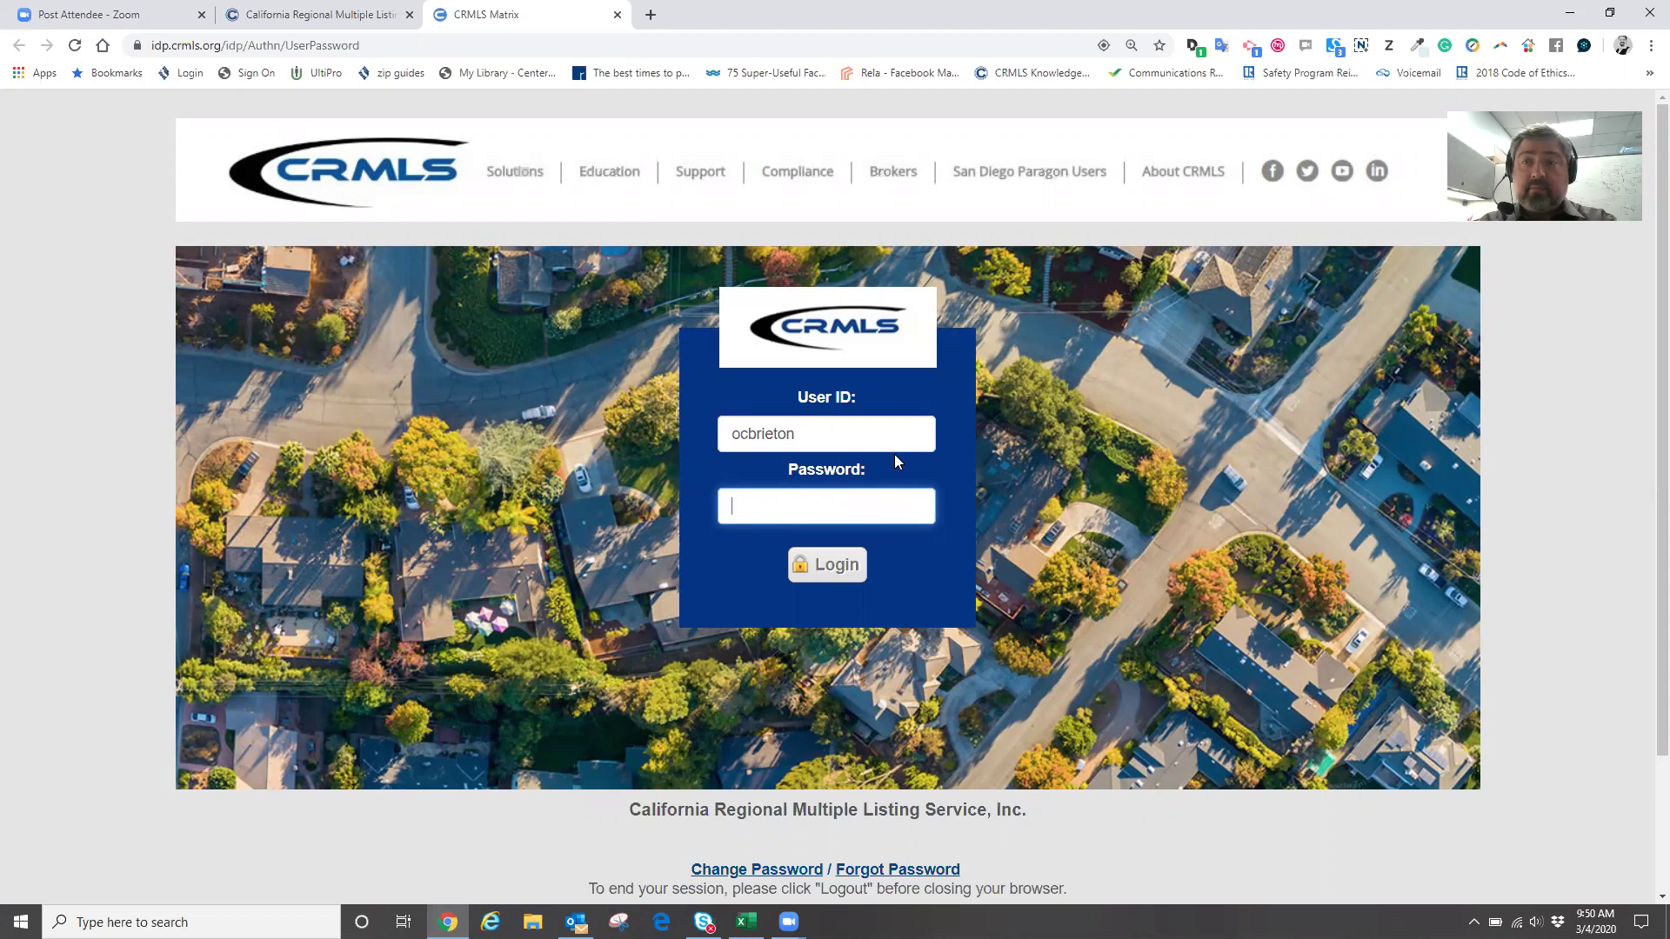
- Log in to the CRMLS dashboard with the account password and open CRMLS Matrix
text(********)
key(Return)
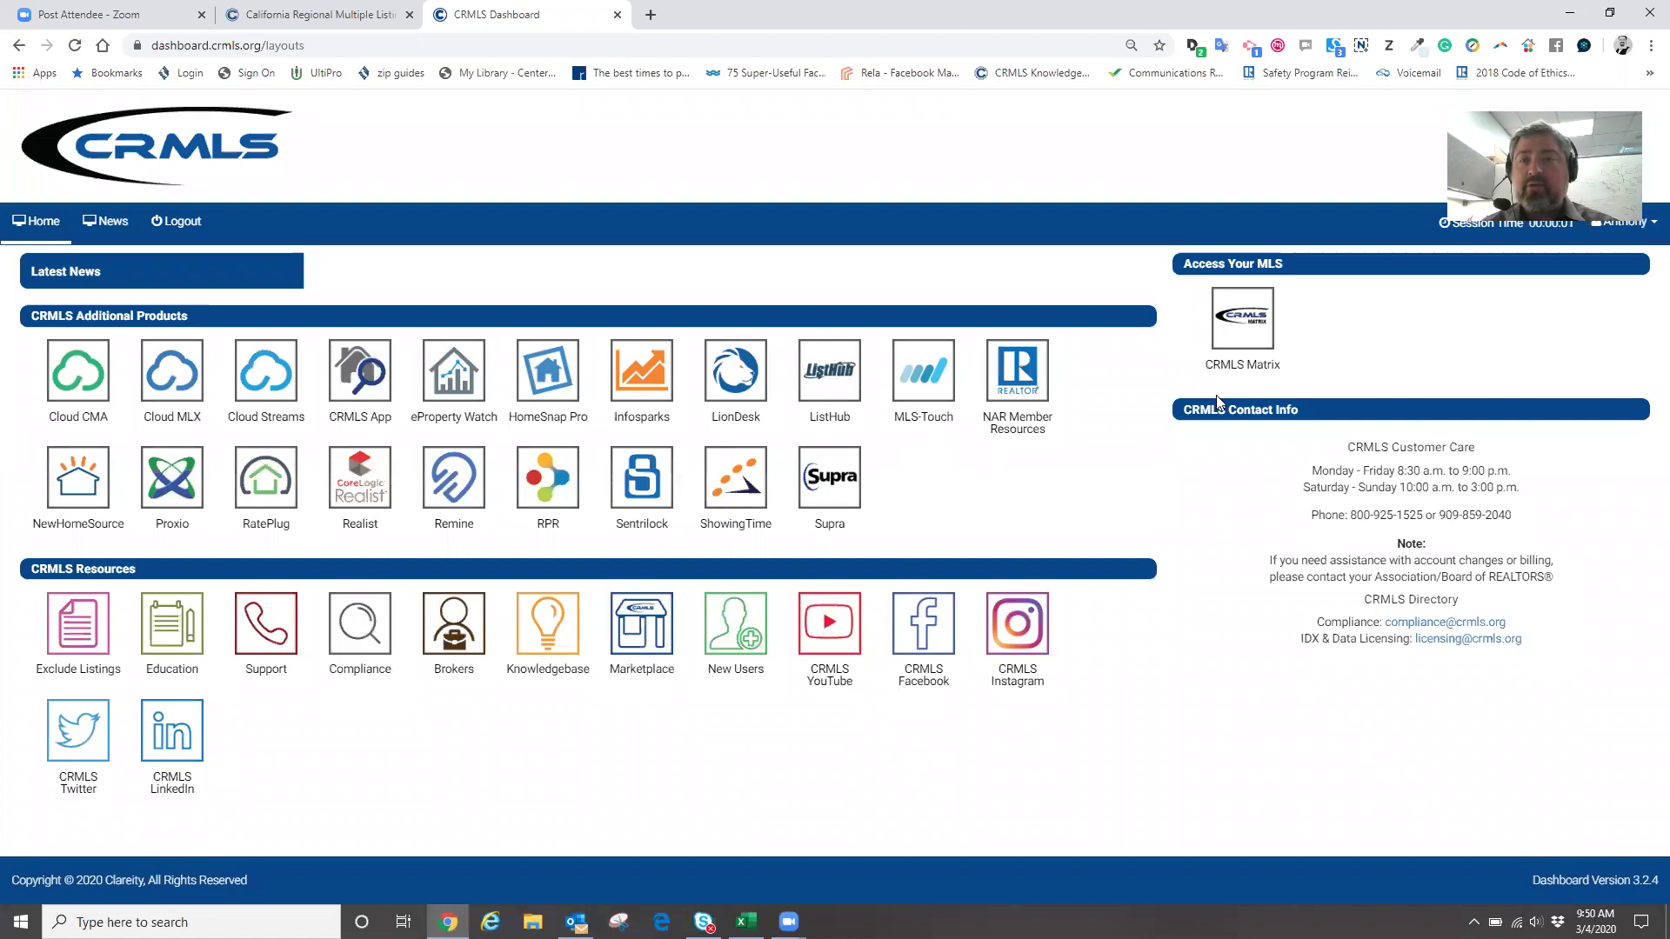
click(1225, 347)
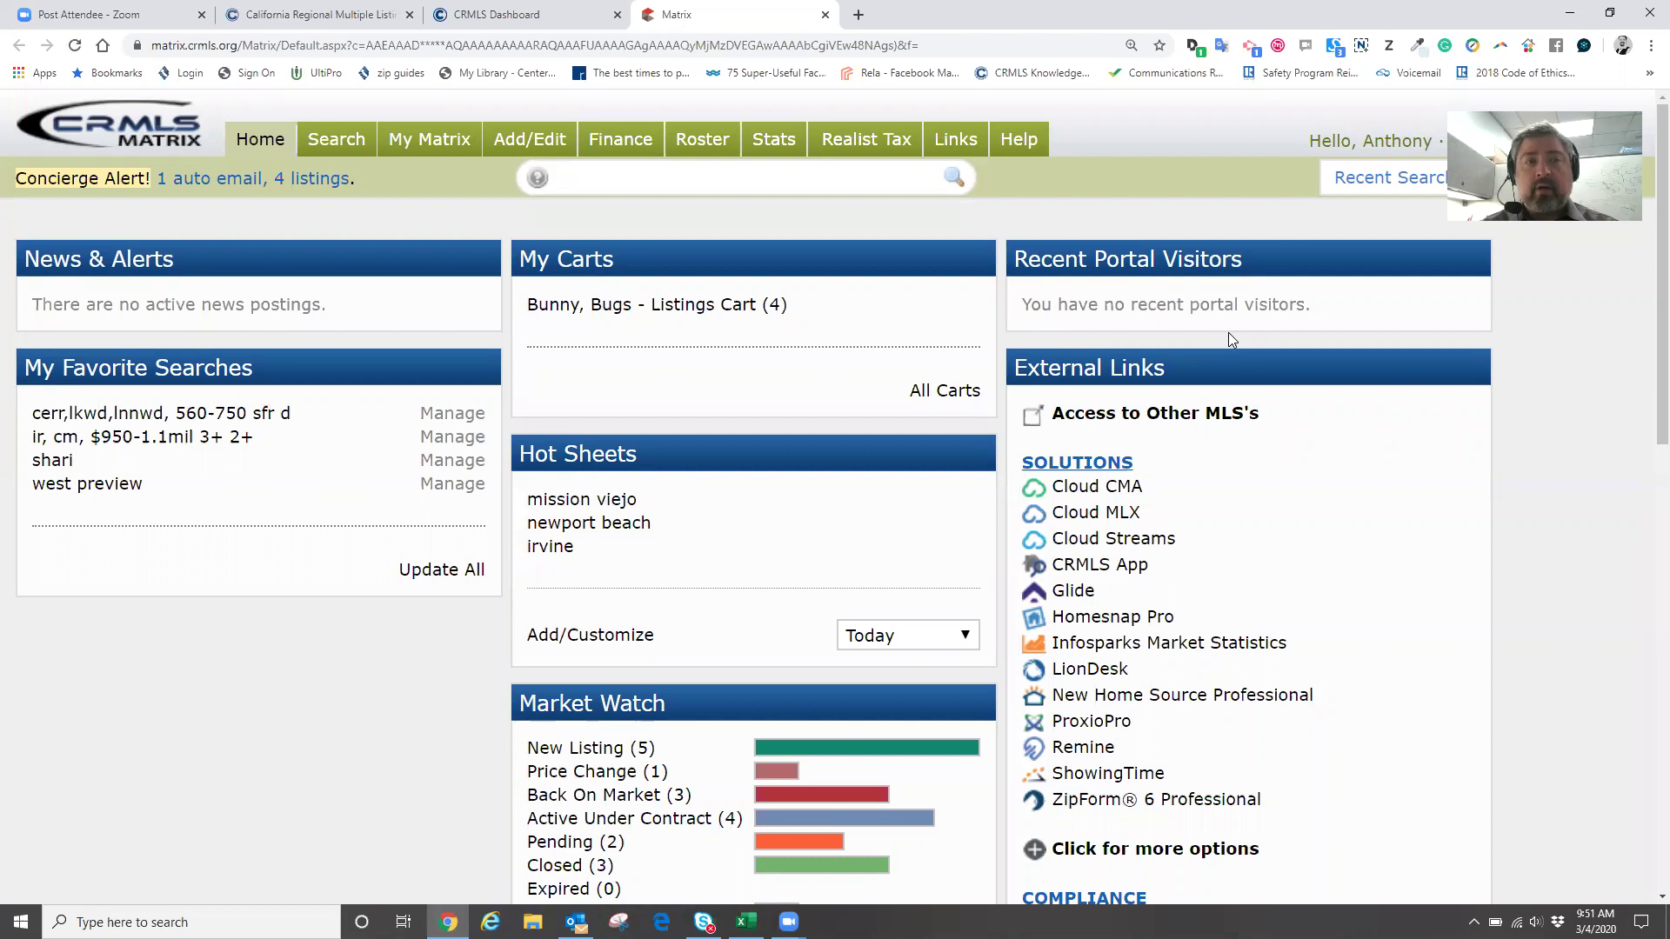
- Look through the property types on the full search page and open the Detail search for Residential
mouse_move(394, 154)
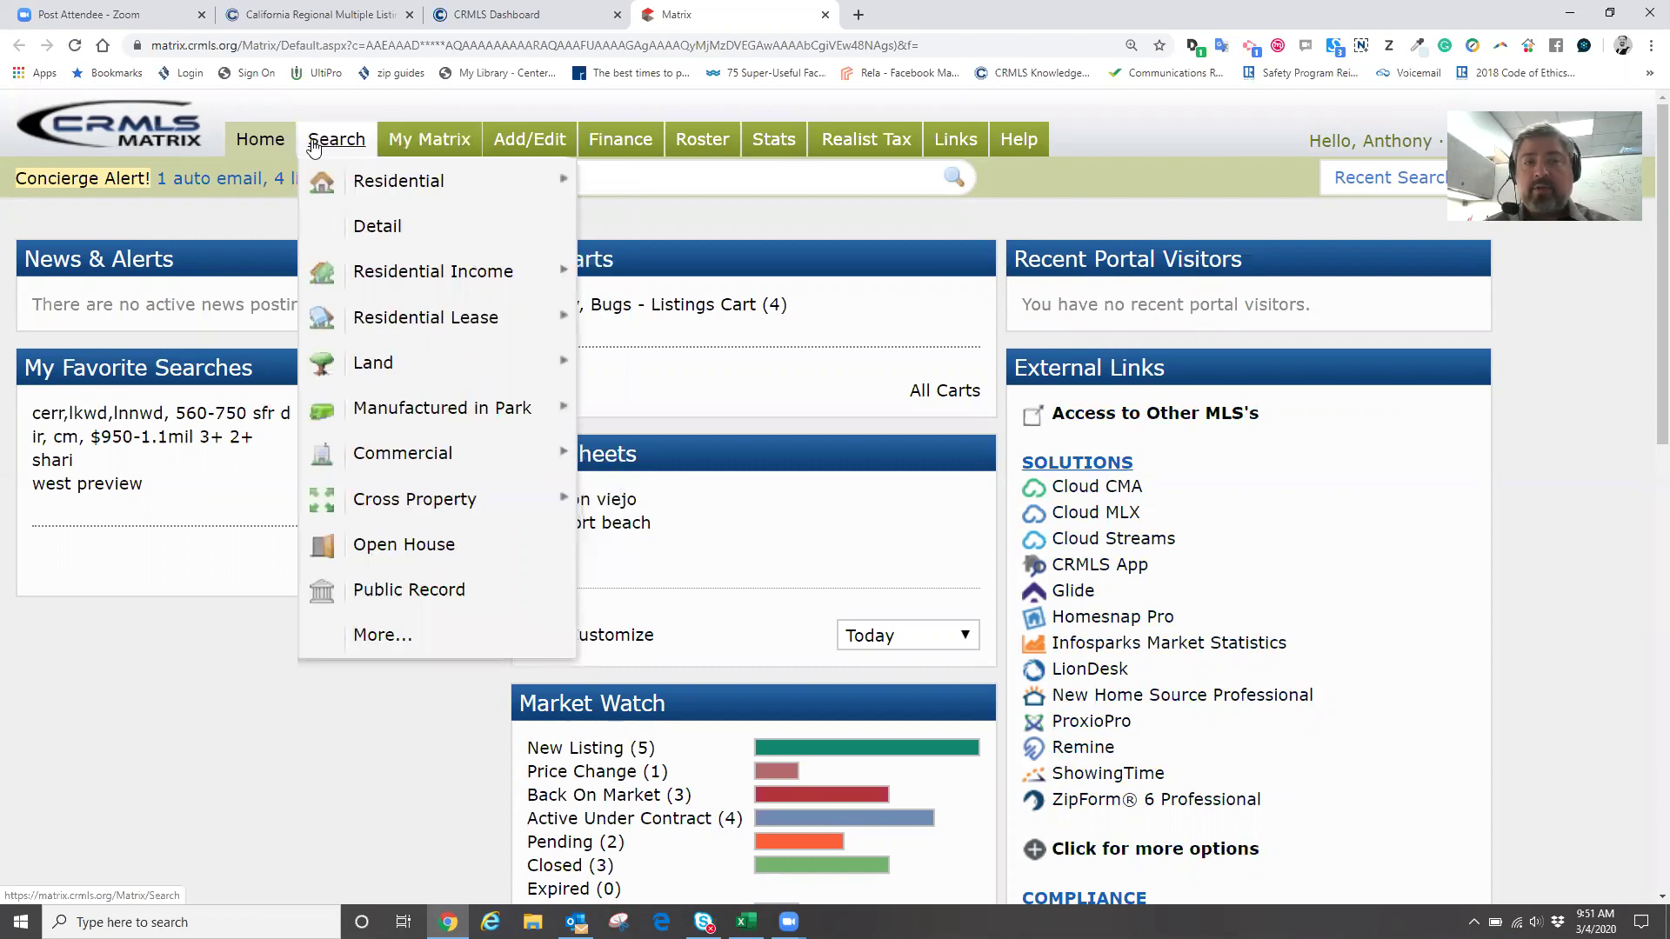
click(328, 145)
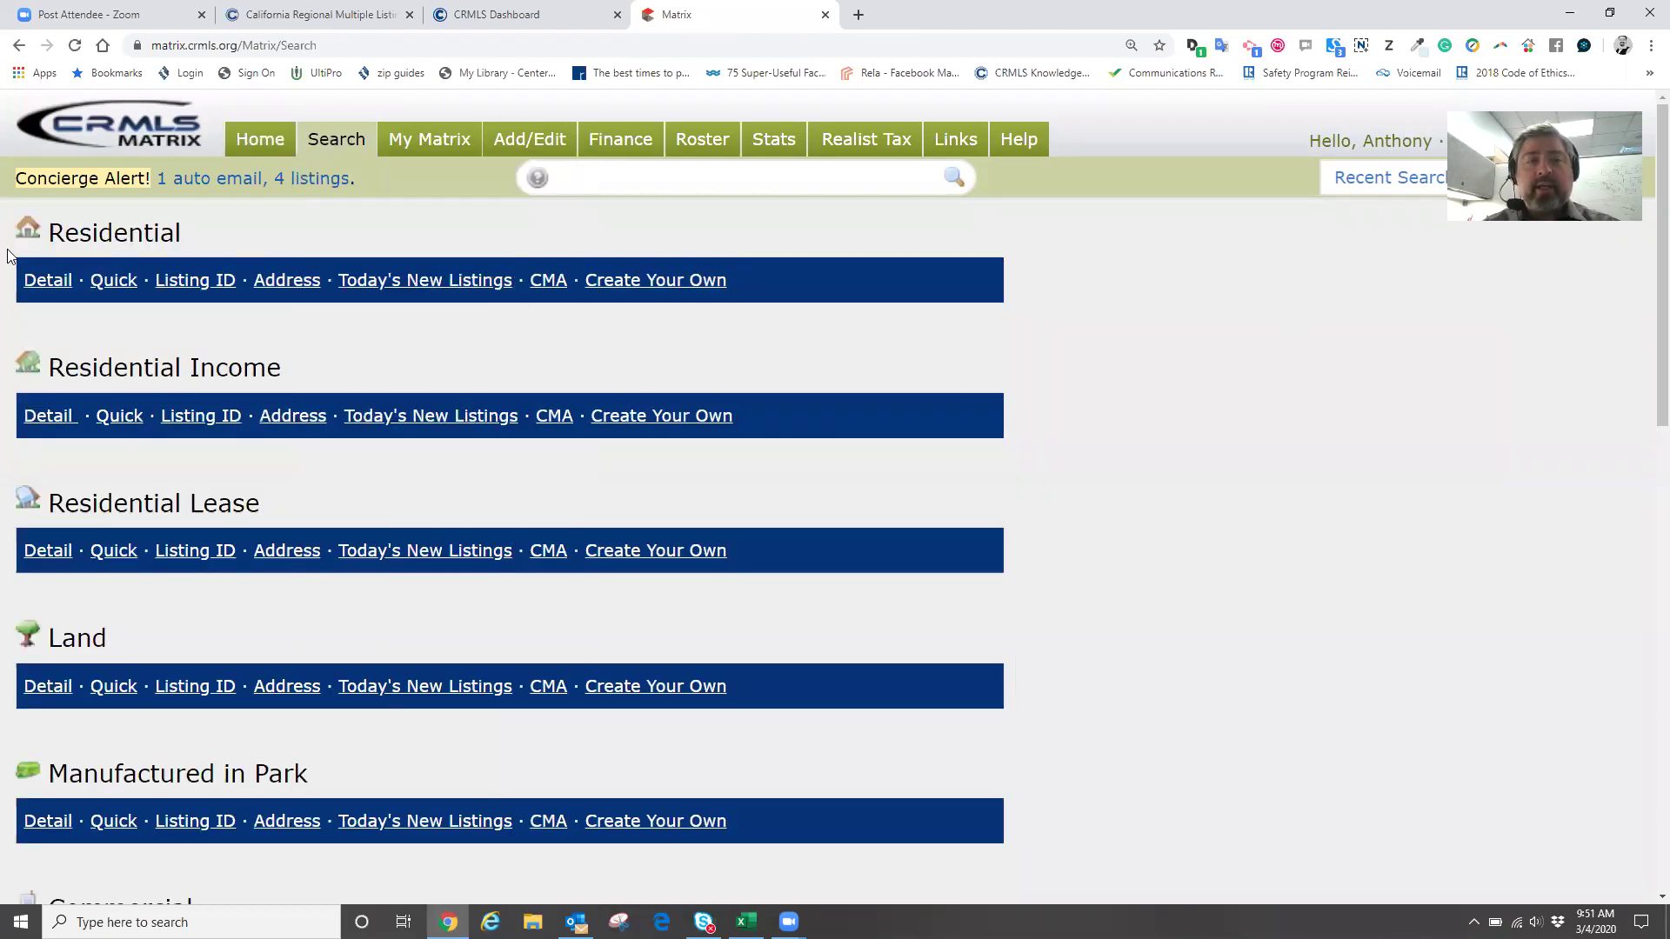
scroll(333, 307, down, 7)
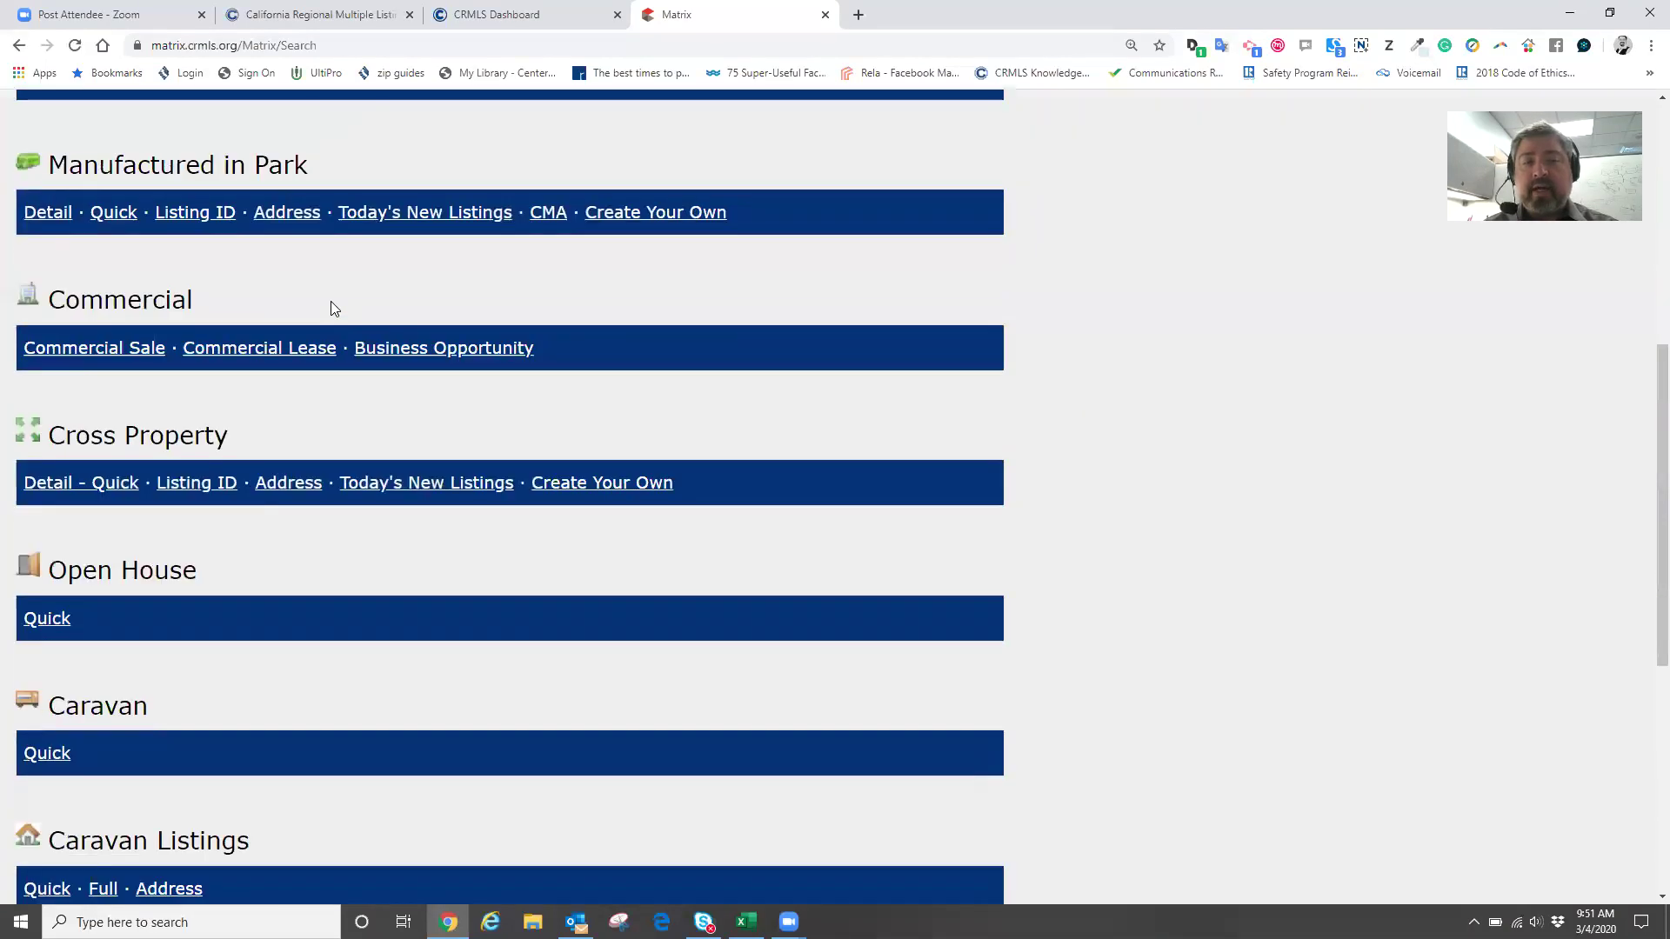
scroll(330, 301, down, 6)
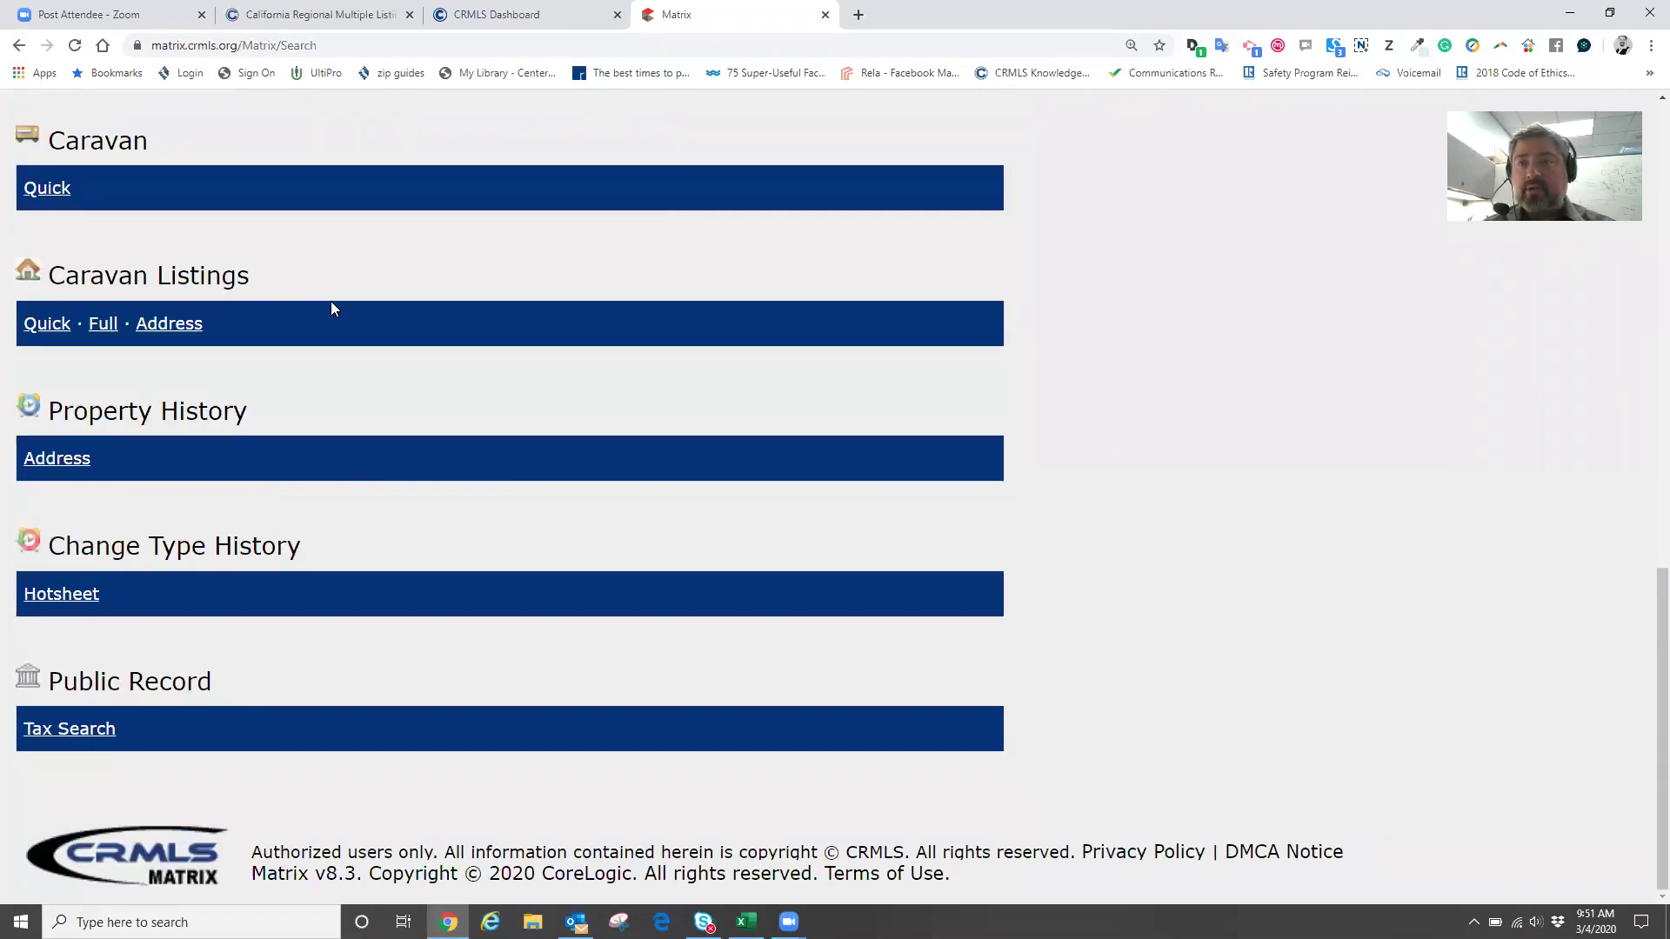
scroll(331, 301, up, 8)
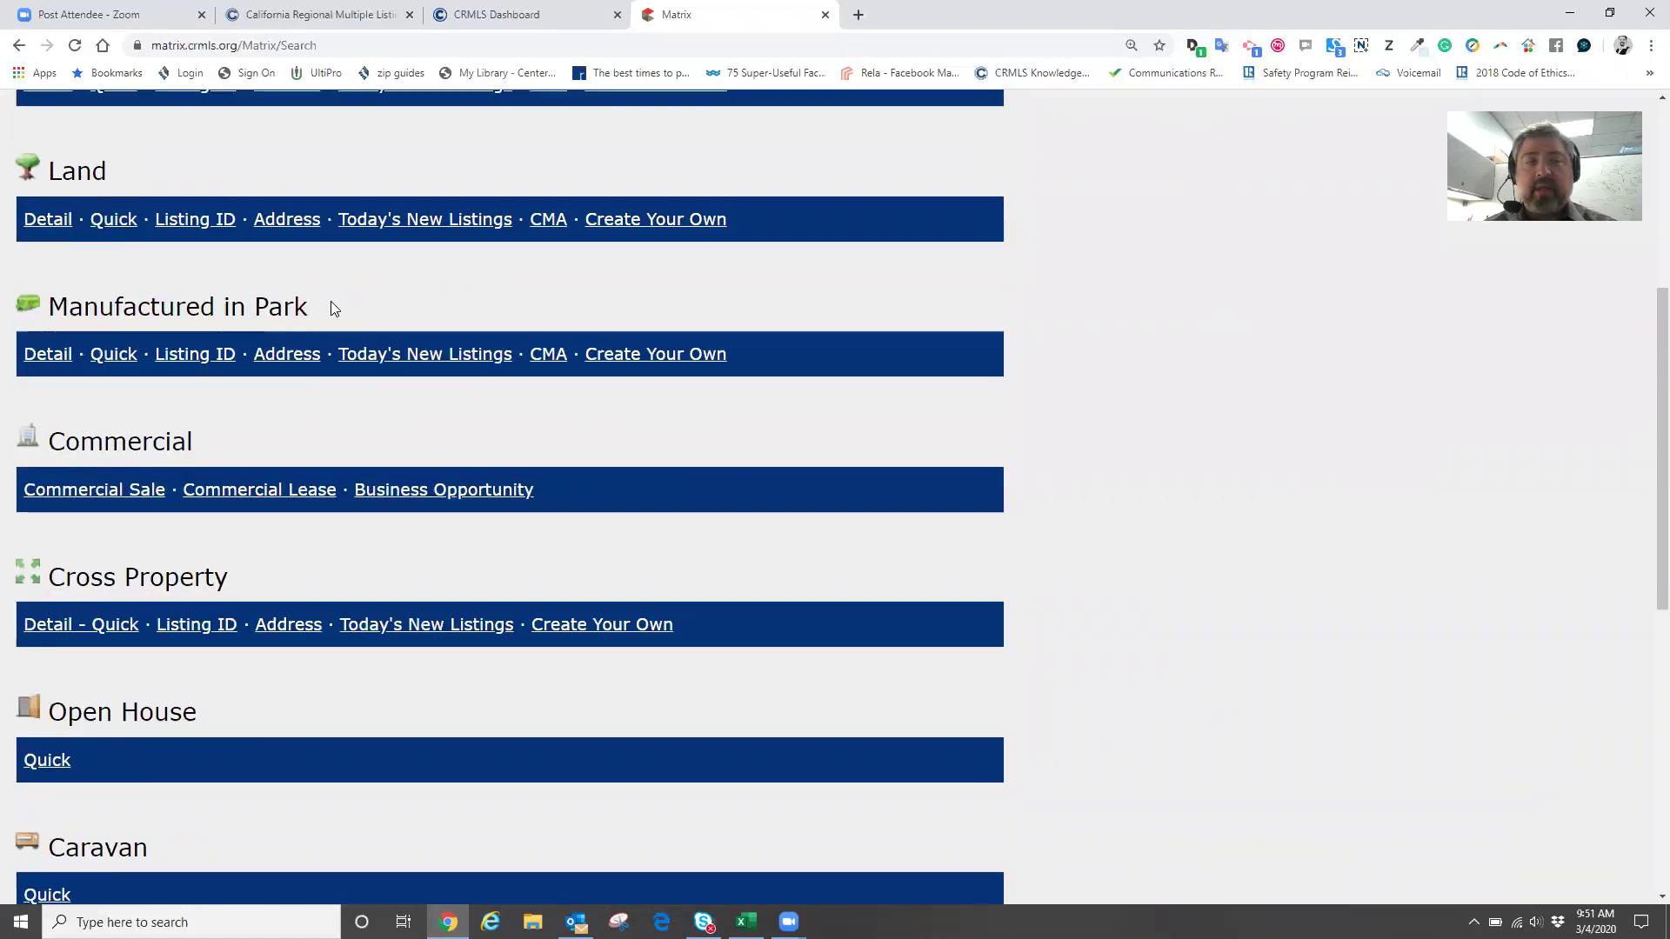
scroll(331, 301, up, 5)
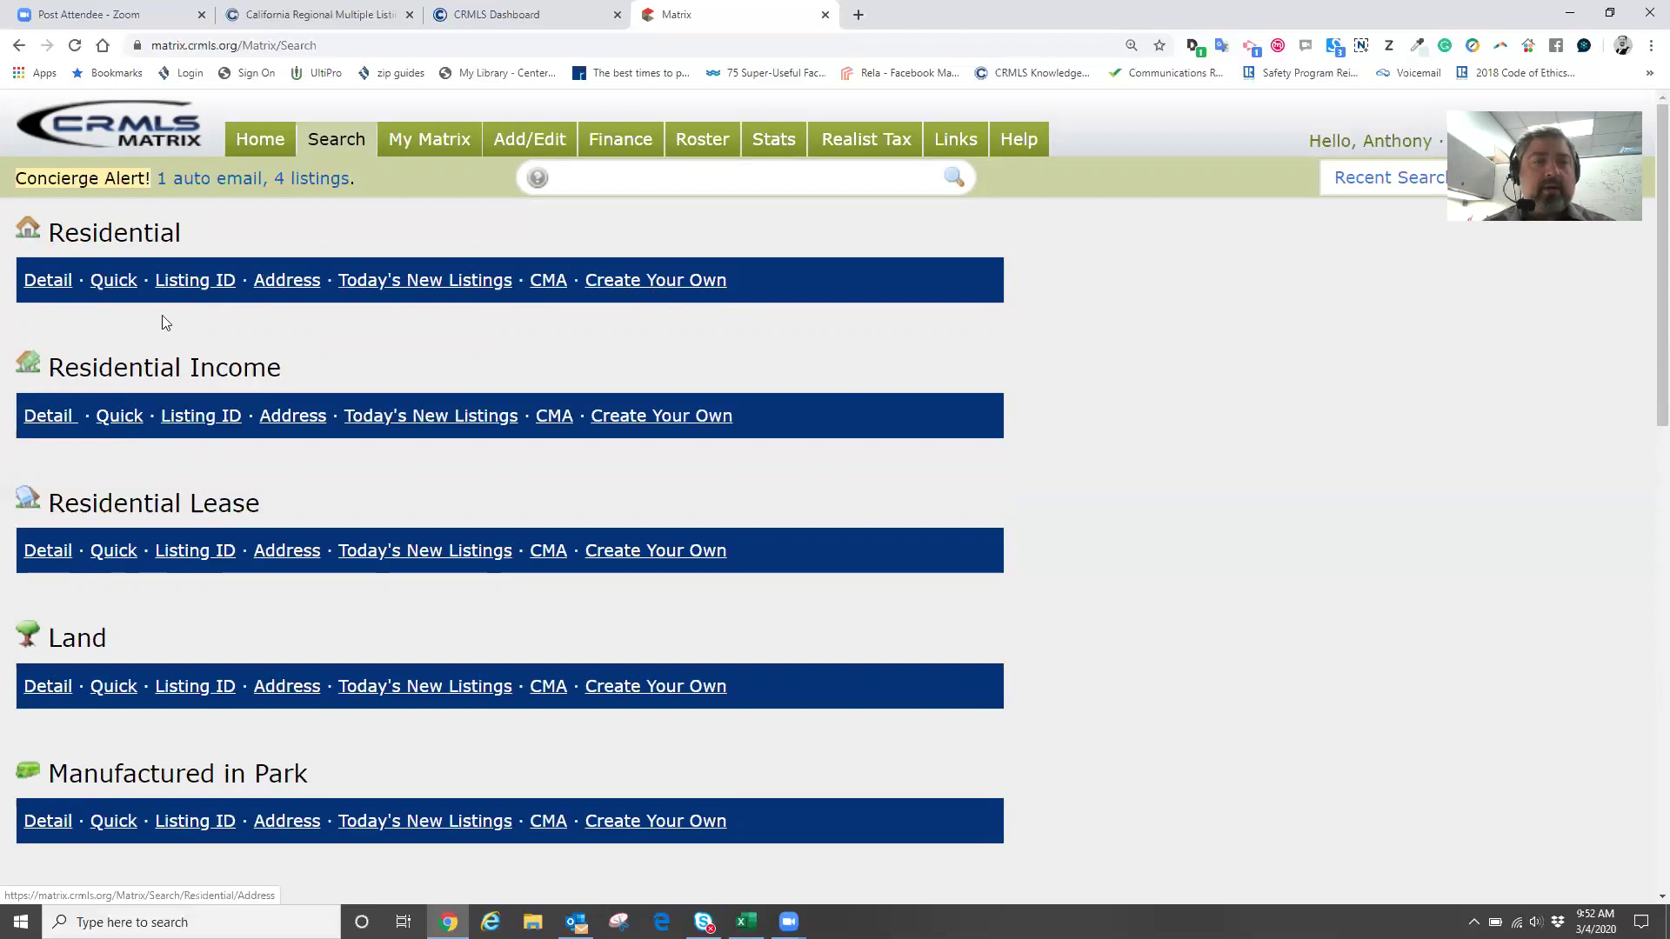
click(50, 287)
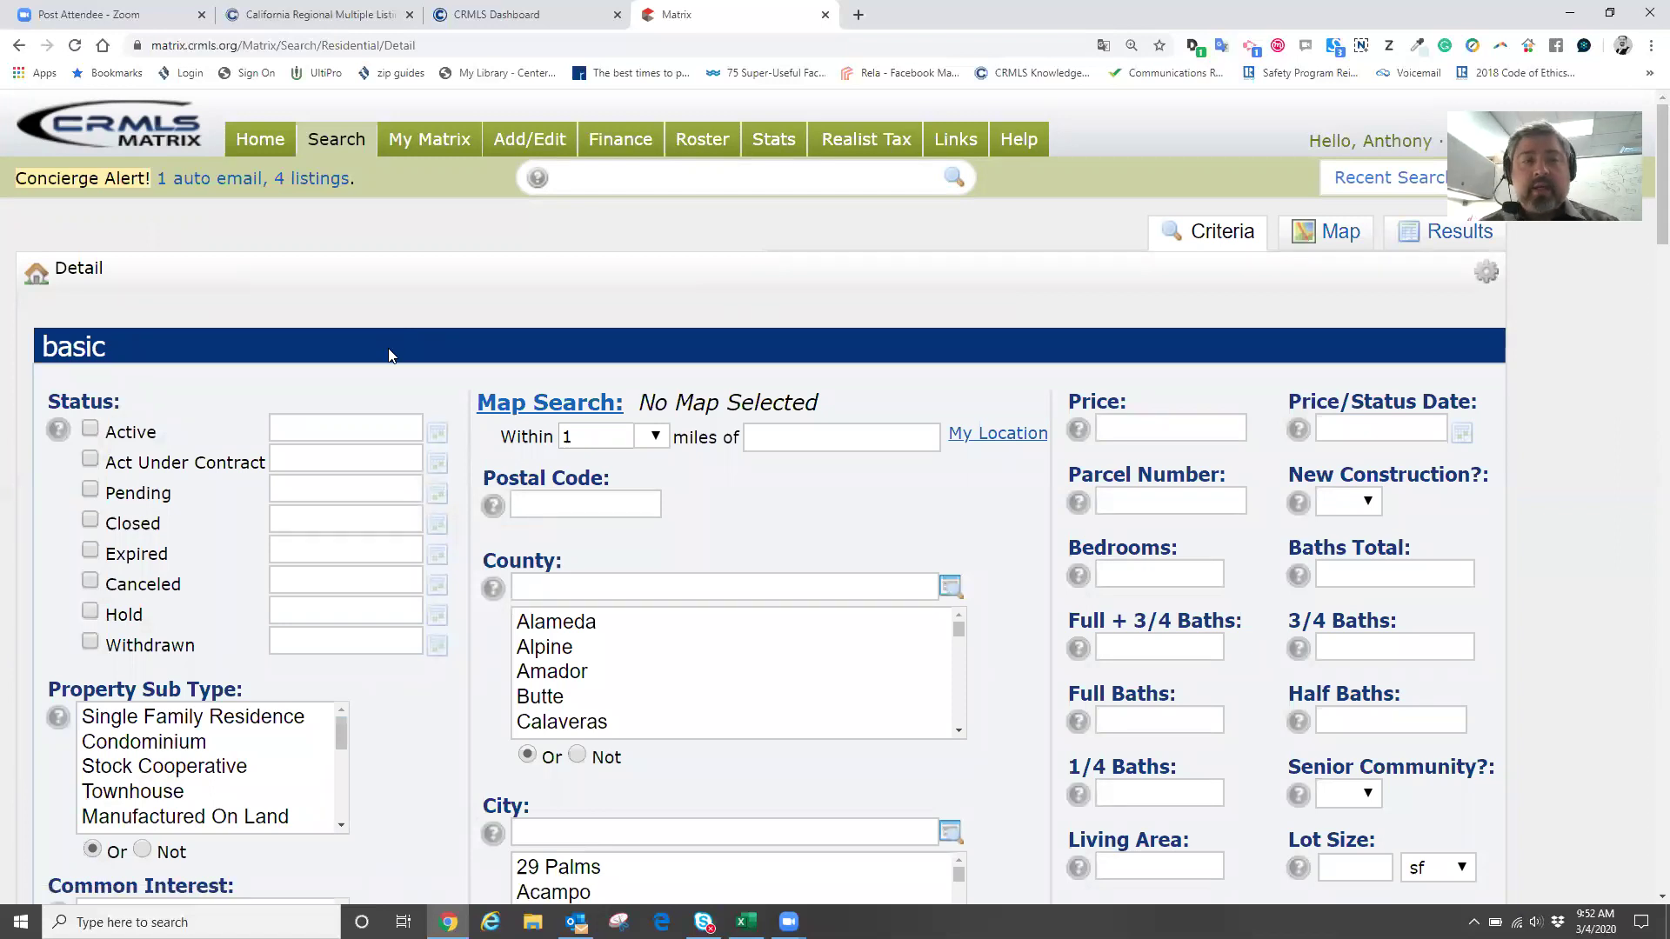
- Examine the criteria sections of the residential detail search form, from basic down to listing/buyer agent/office and additional fields
scroll(389, 355, down, 2)
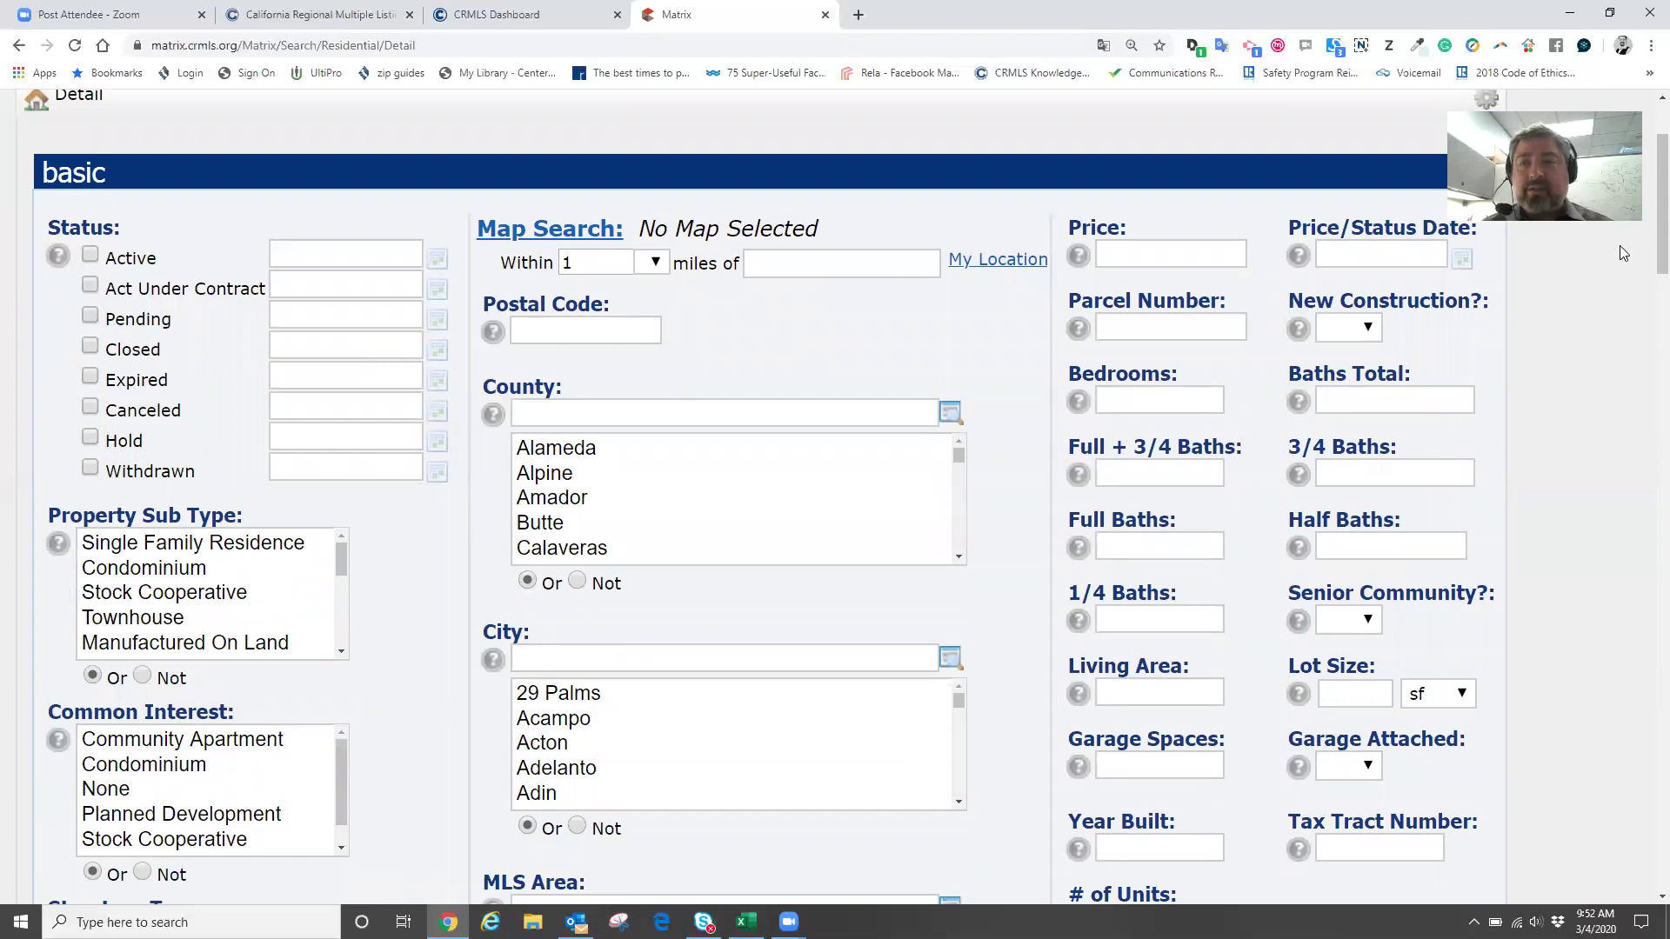
scroll(1590, 466, down, 20)
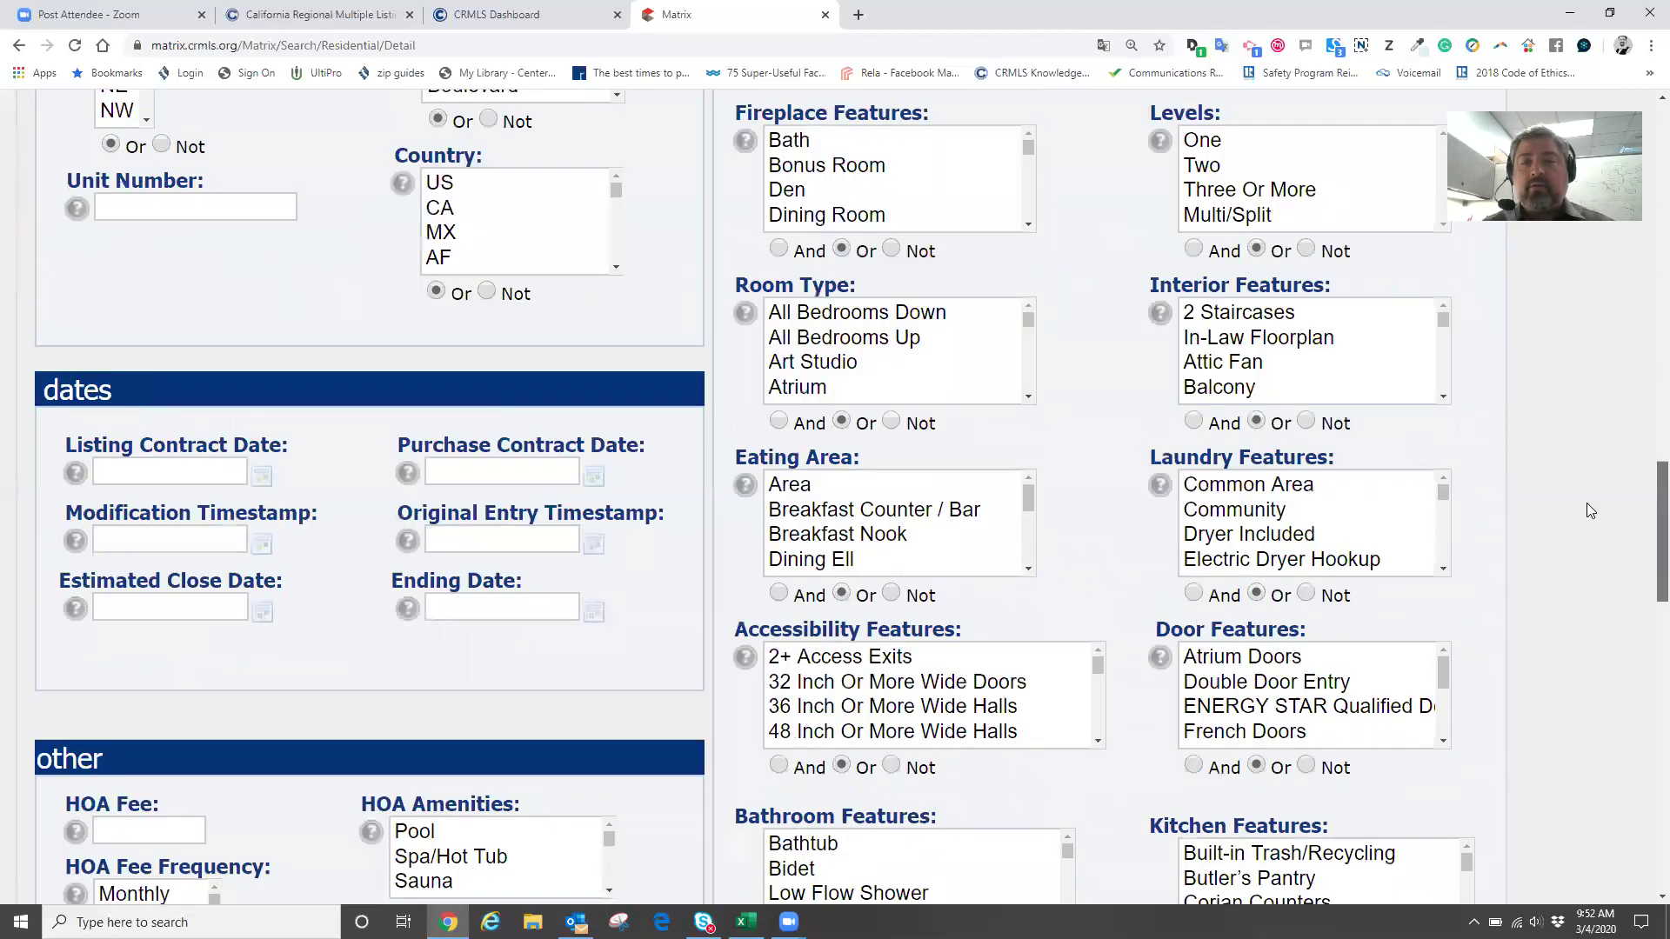
scroll(1567, 774, down, 2)
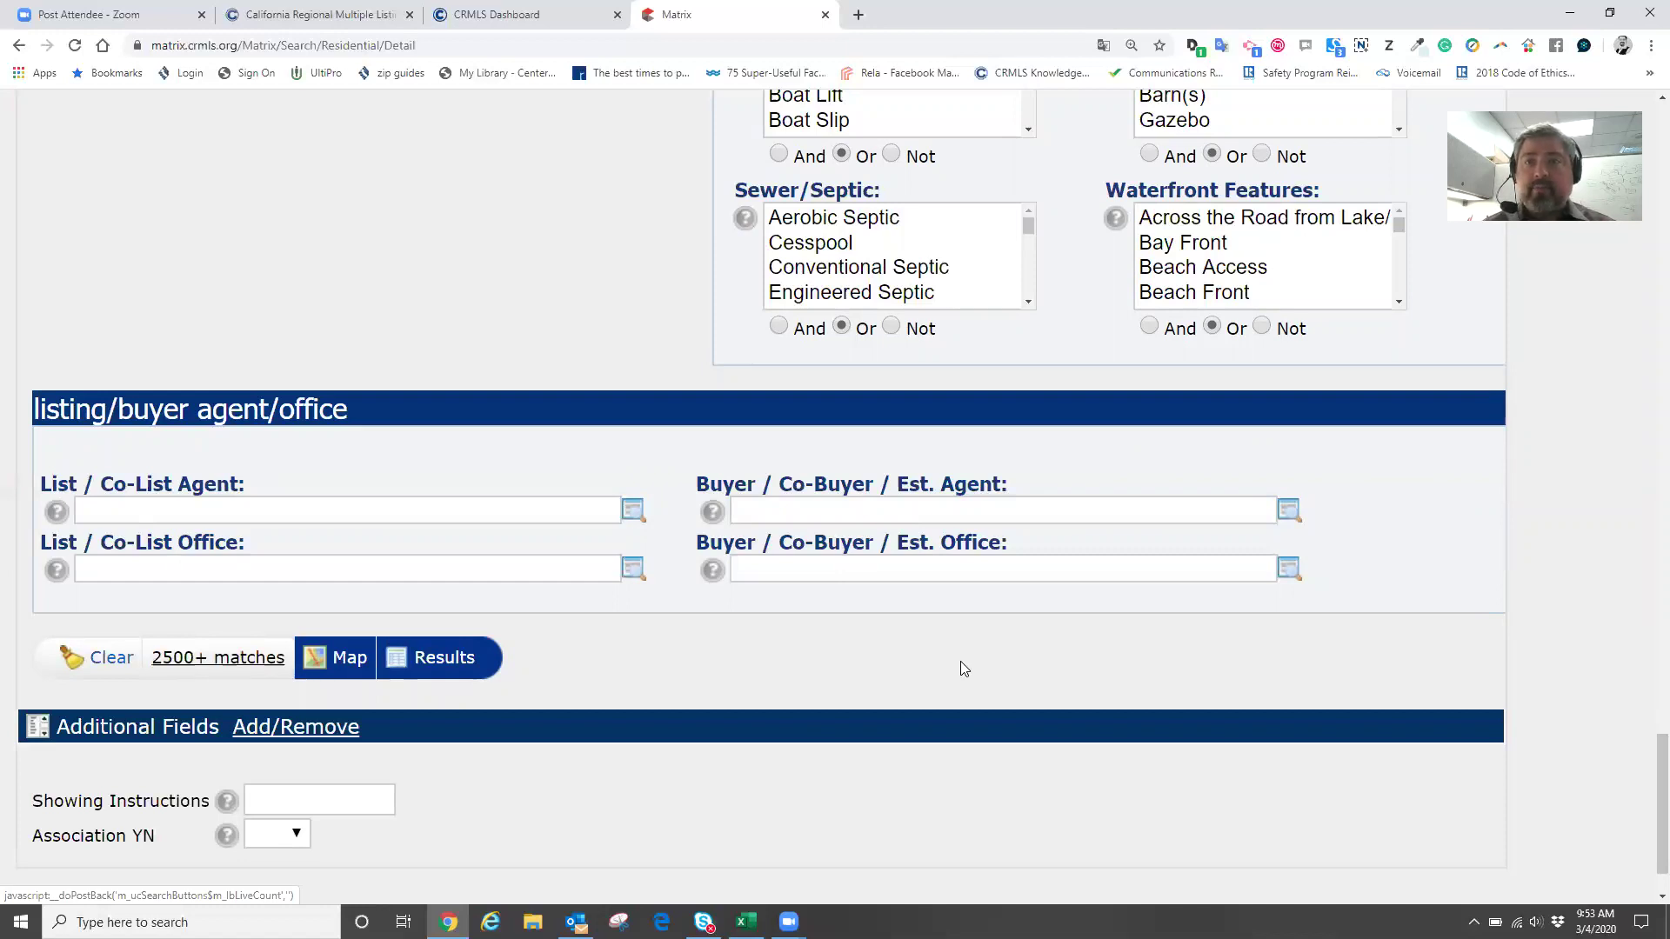
scroll(1491, 592, up, 3)
scroll(1490, 599, up, 15)
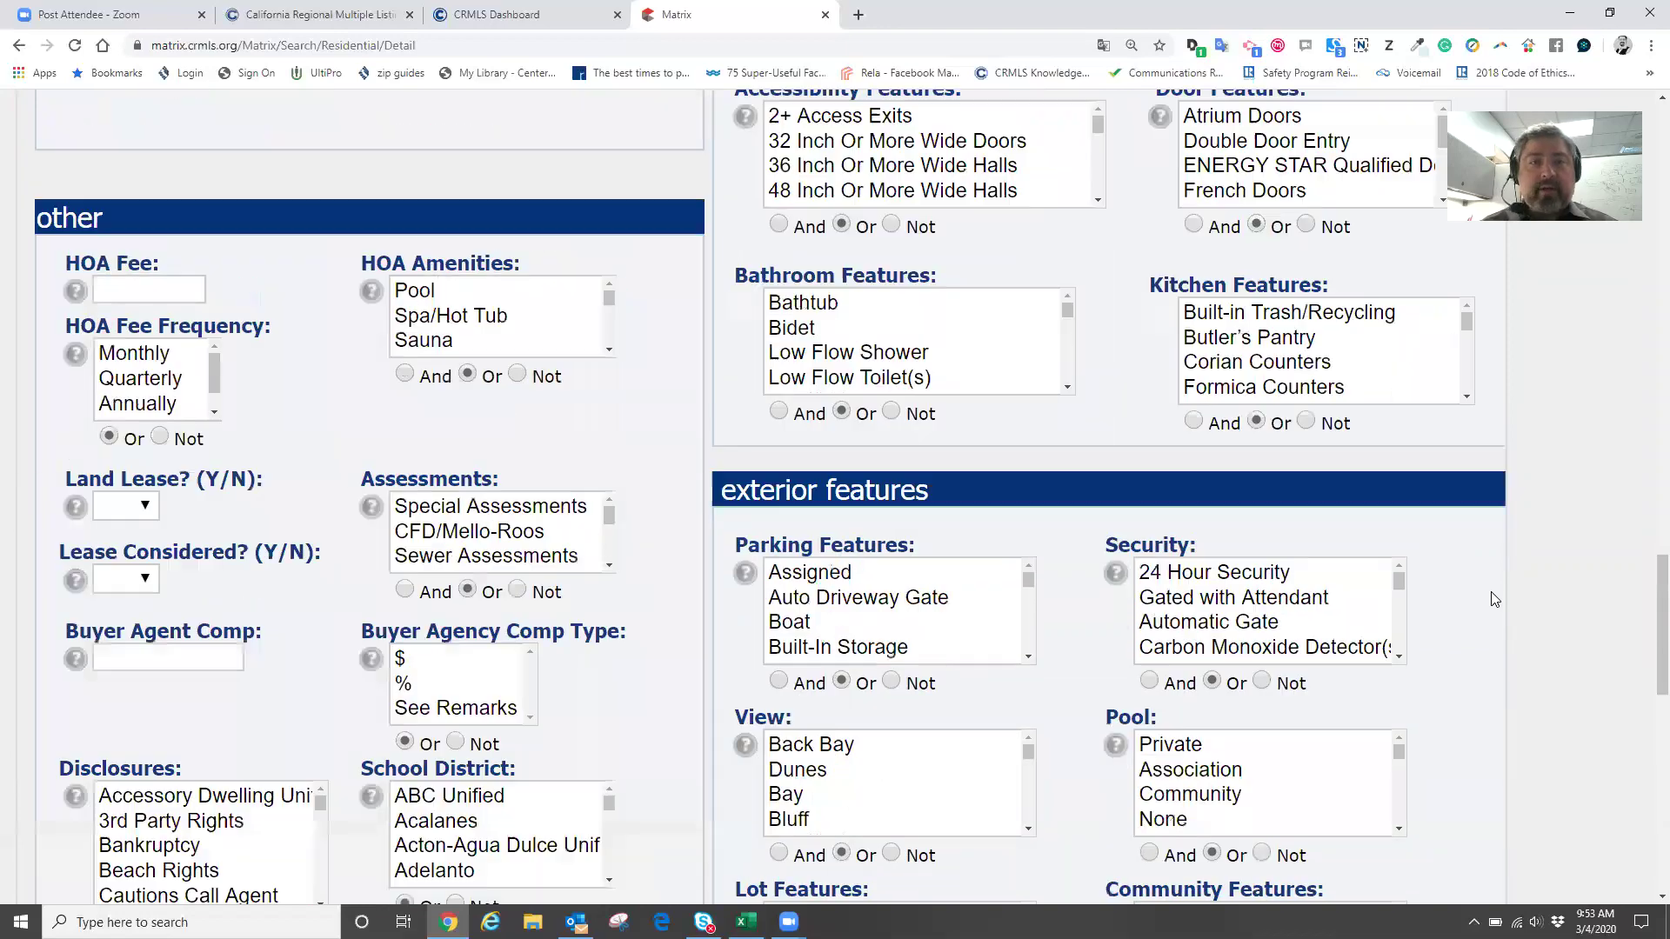
scroll(1493, 600, up, 15)
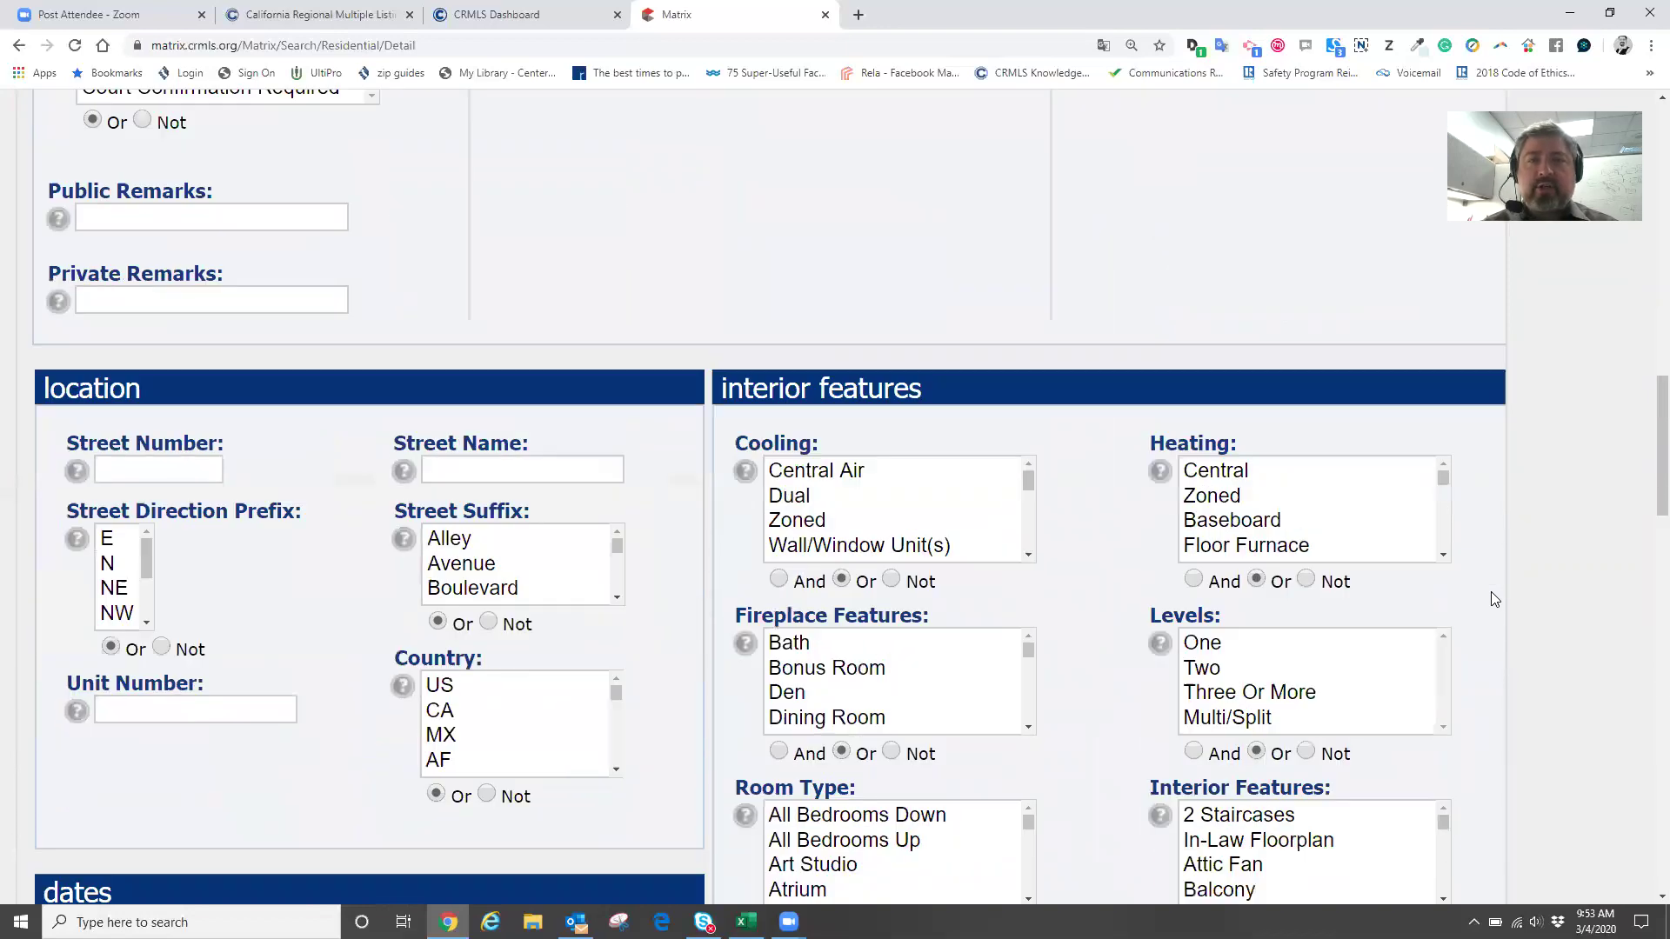
scroll(1493, 599, up, 5)
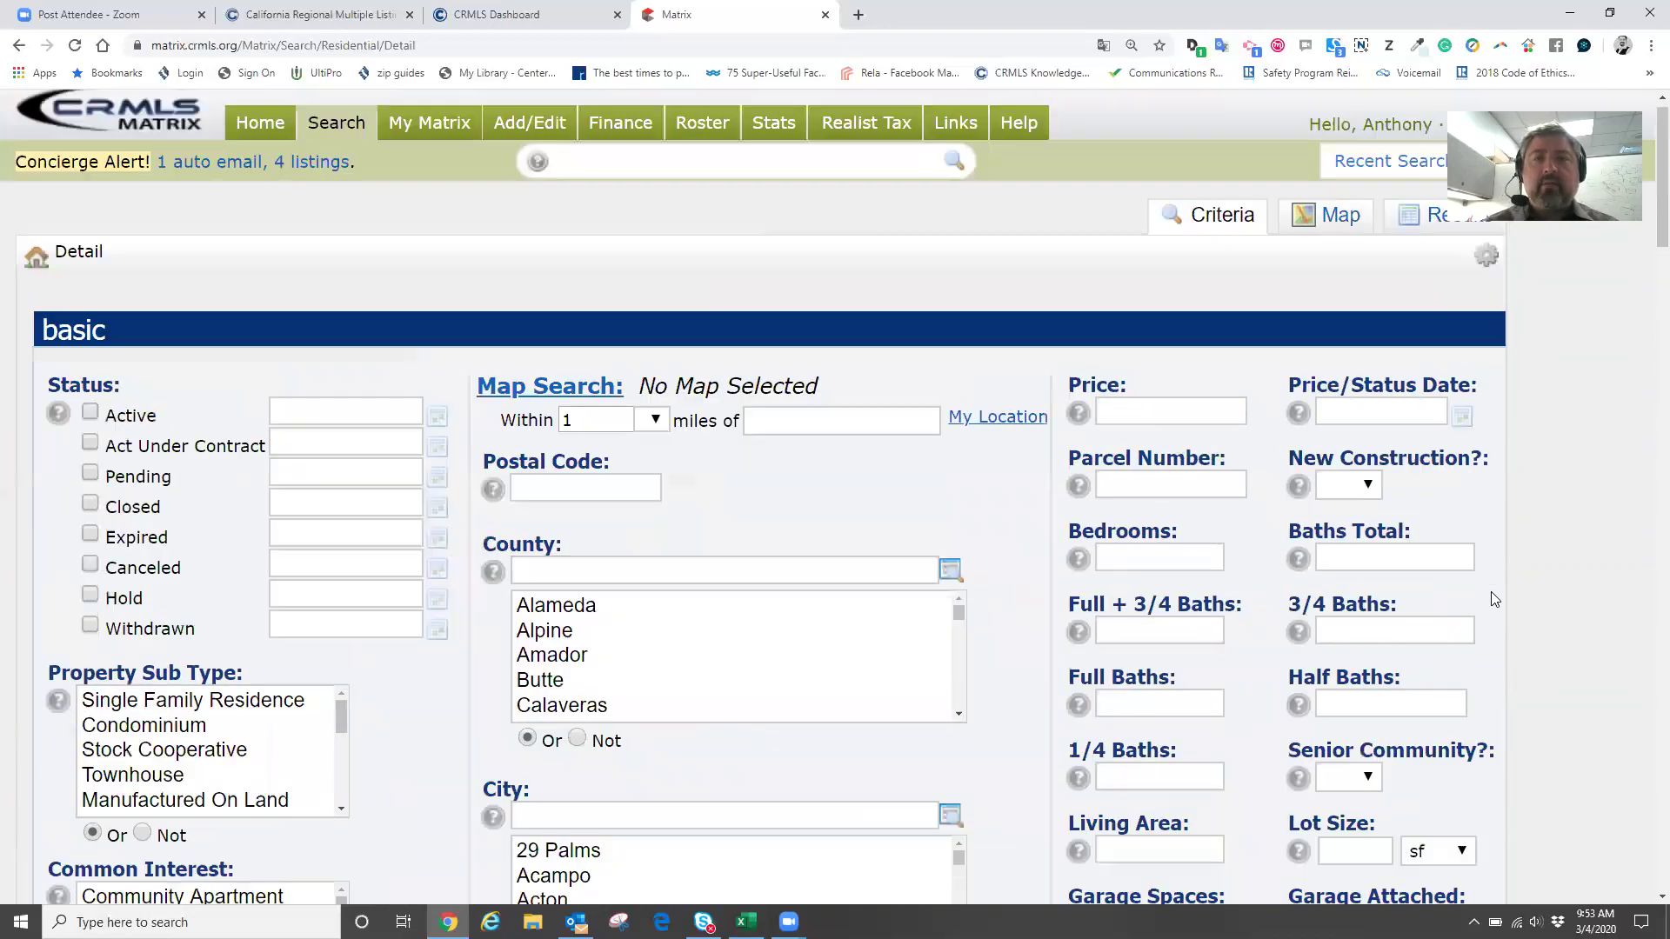
- Restrict the residential search to listings with the Active status
scroll(1493, 599, down, 3)
scroll(1493, 599, up, 2)
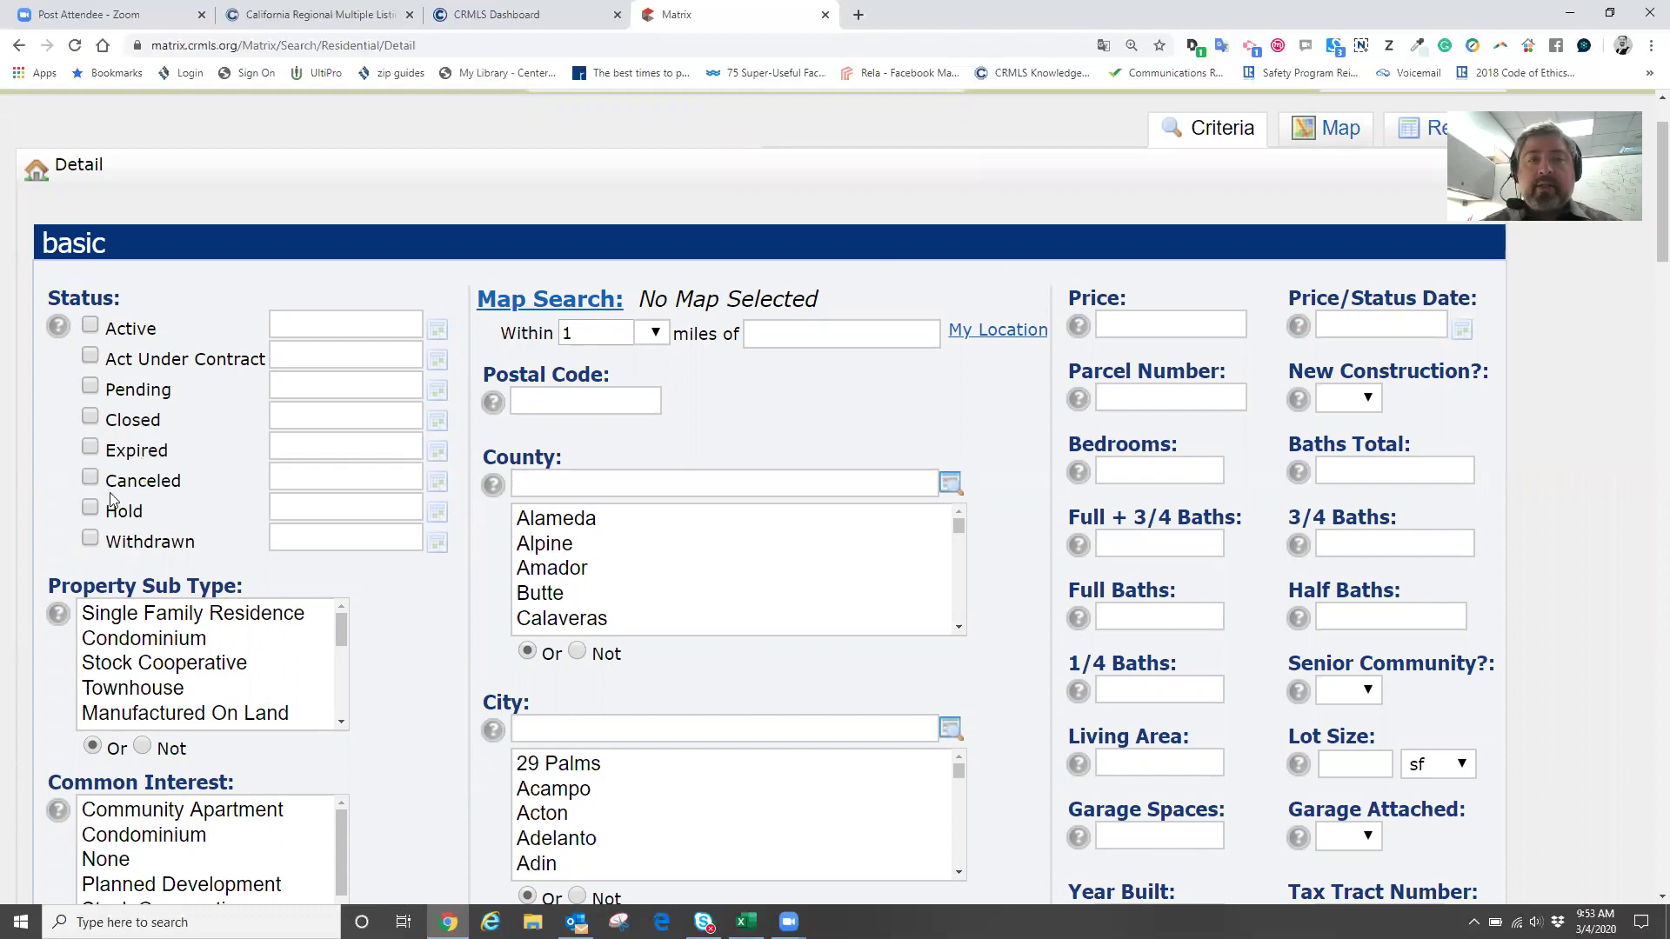
click(91, 326)
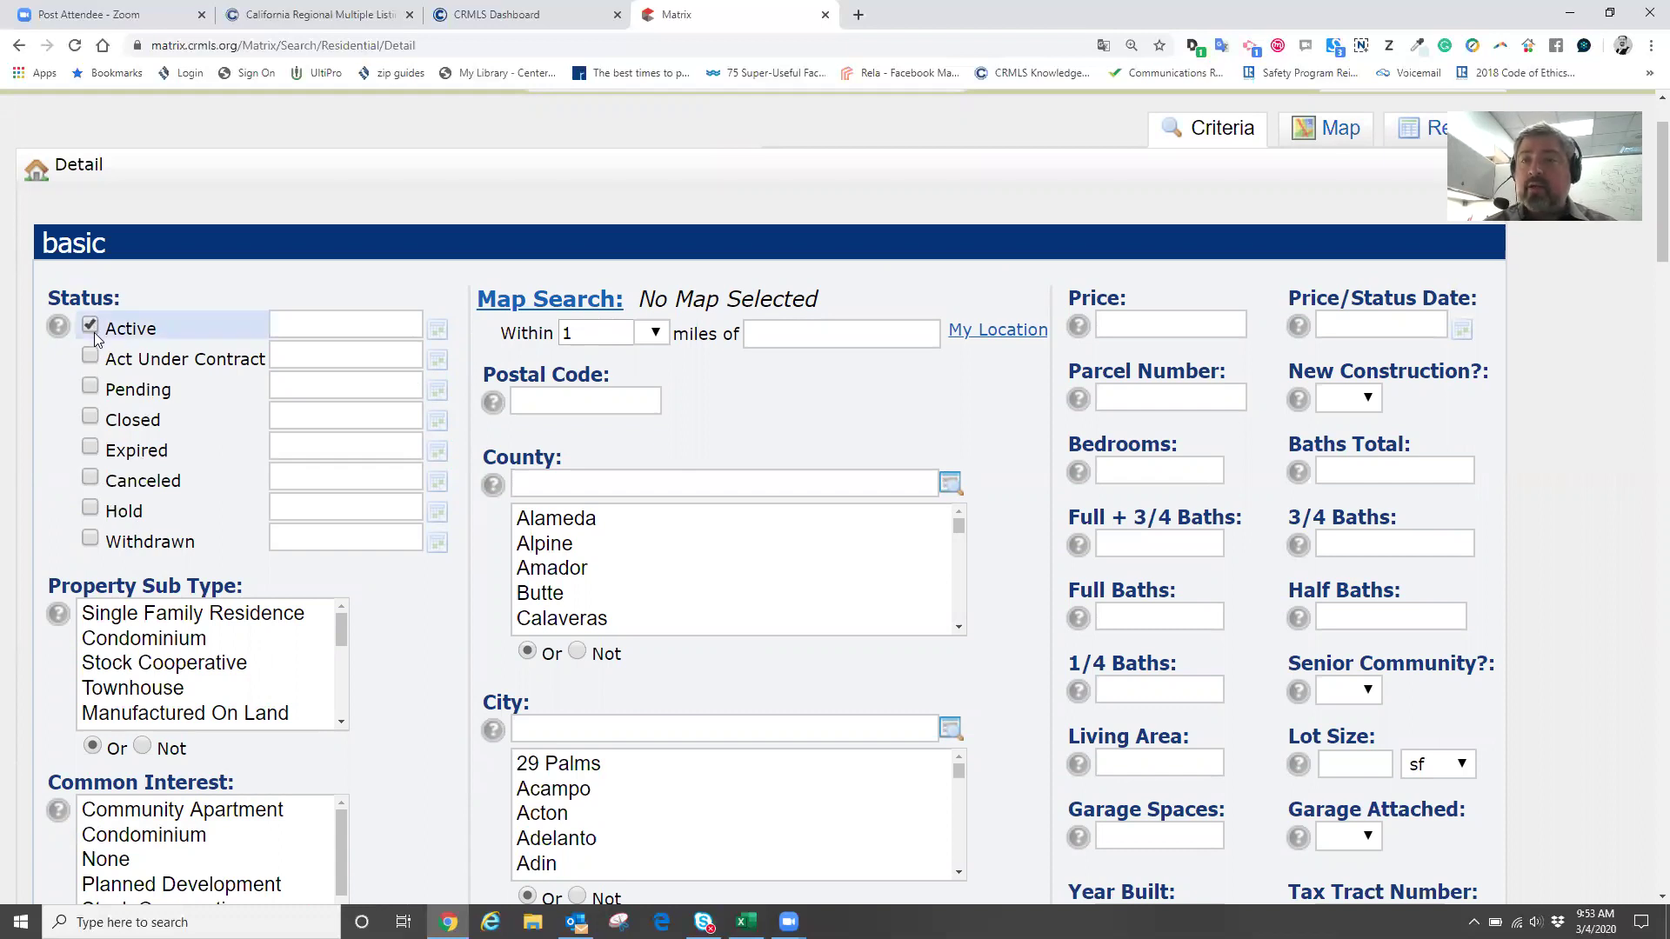
- Try a multiple selection of Single Family Residence, Stock Cooperative and Townhouse as property sub types and clear it again
scroll(423, 588, down, 2)
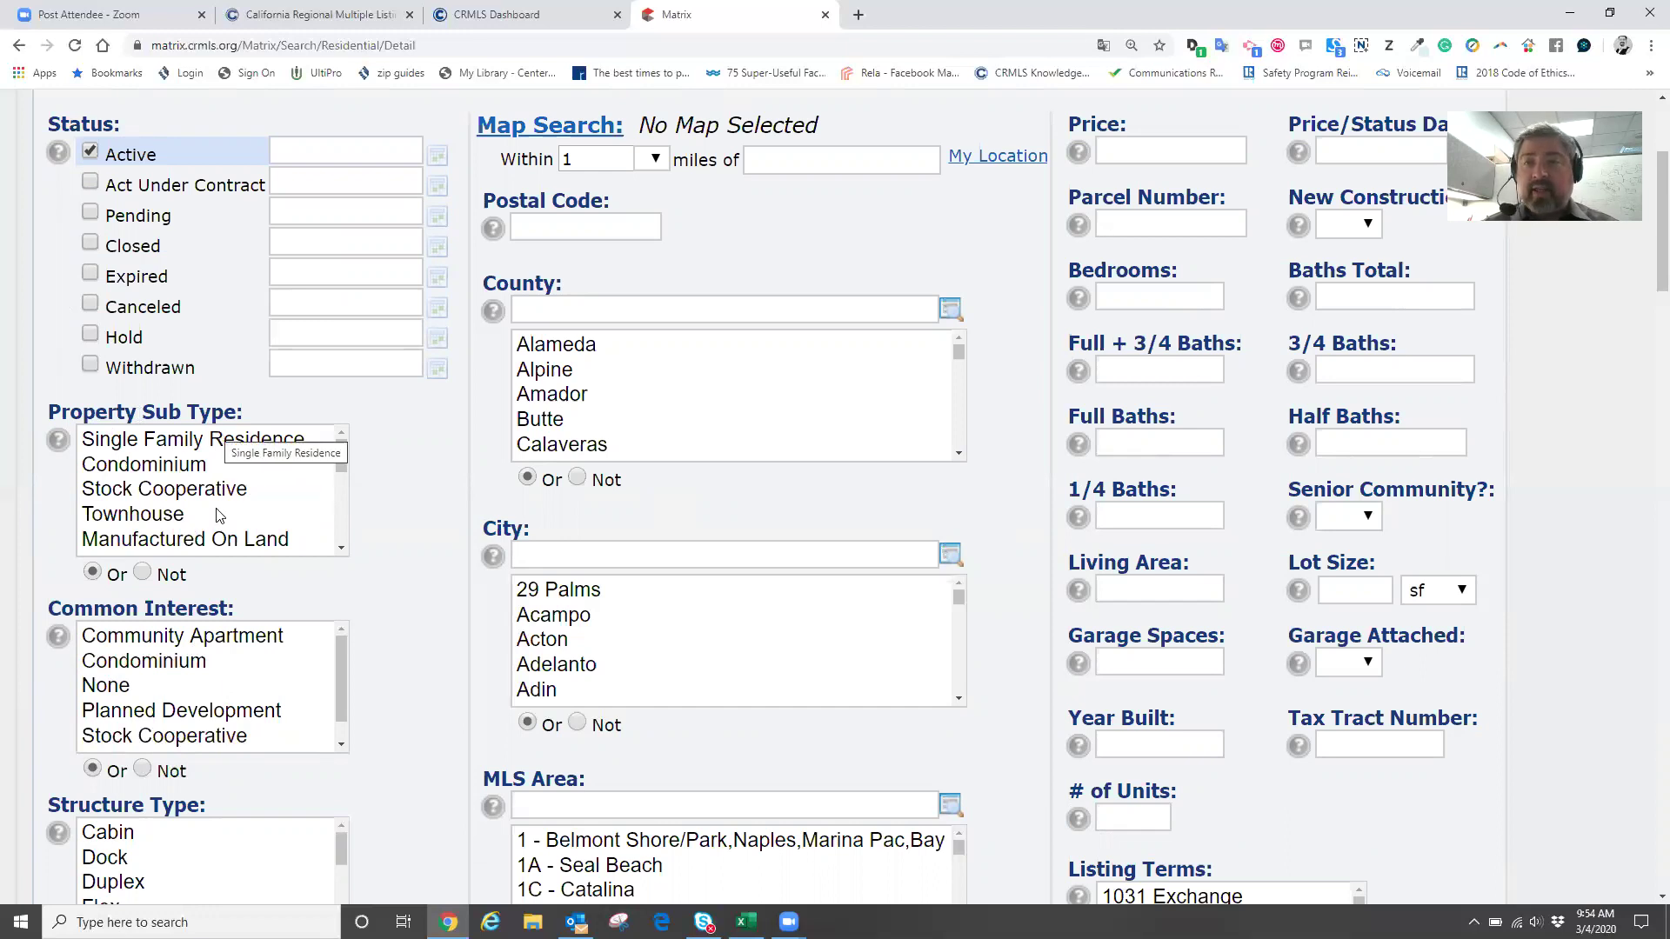
click(182, 446)
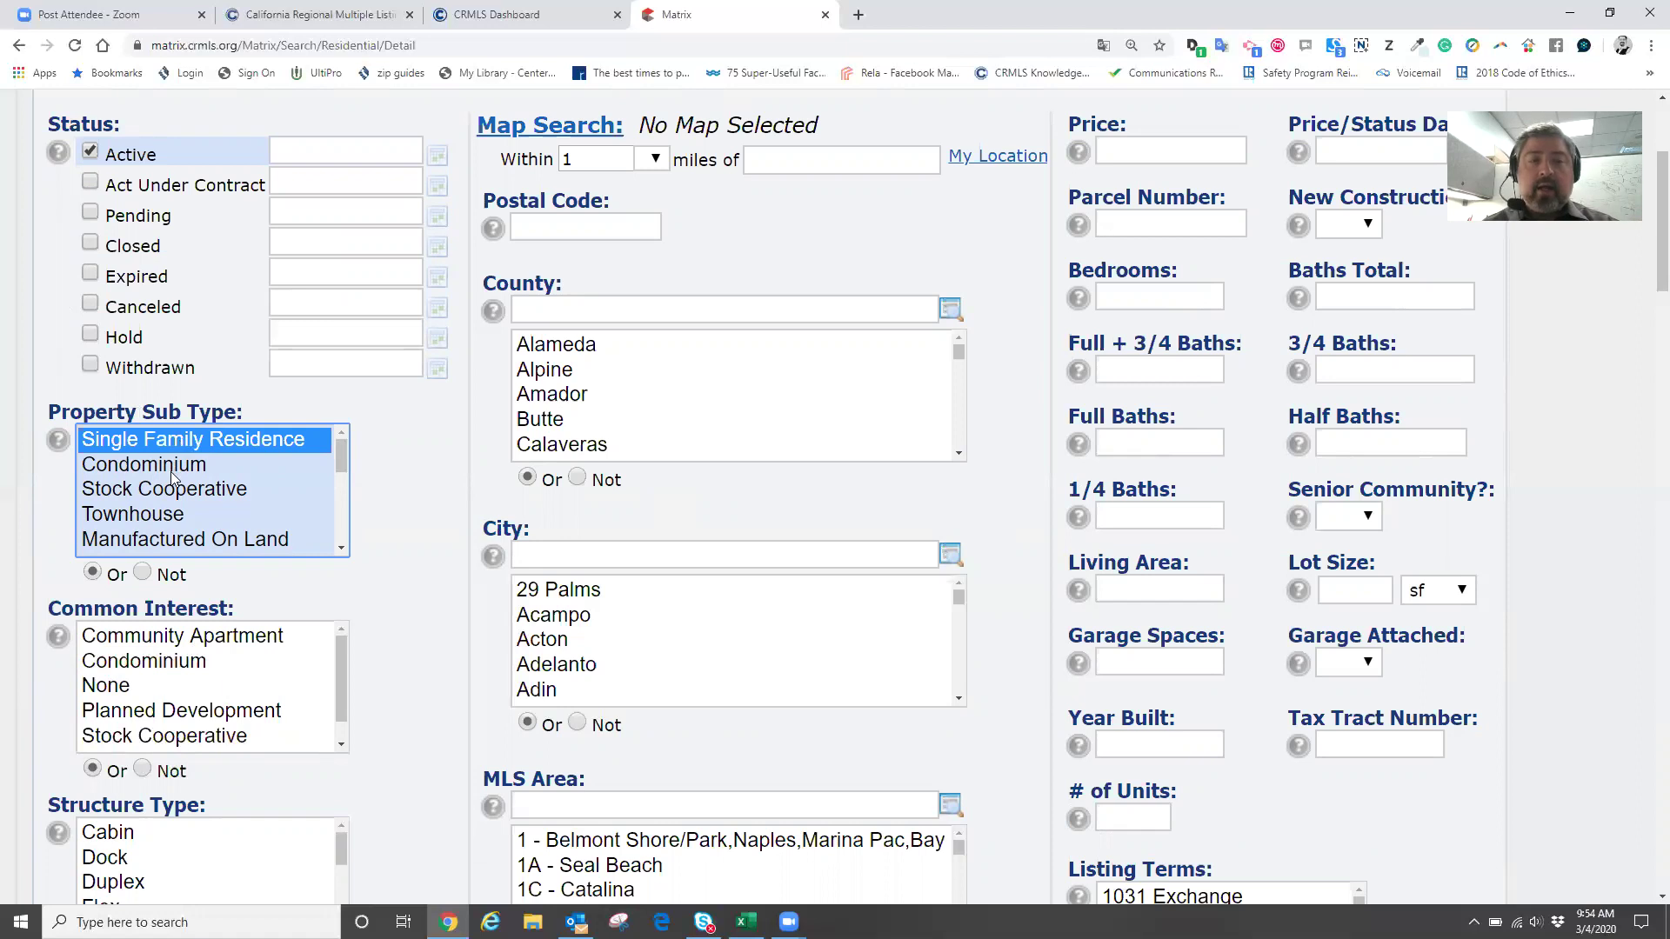
ctrl+click(176, 485)
ctrl+click(171, 518)
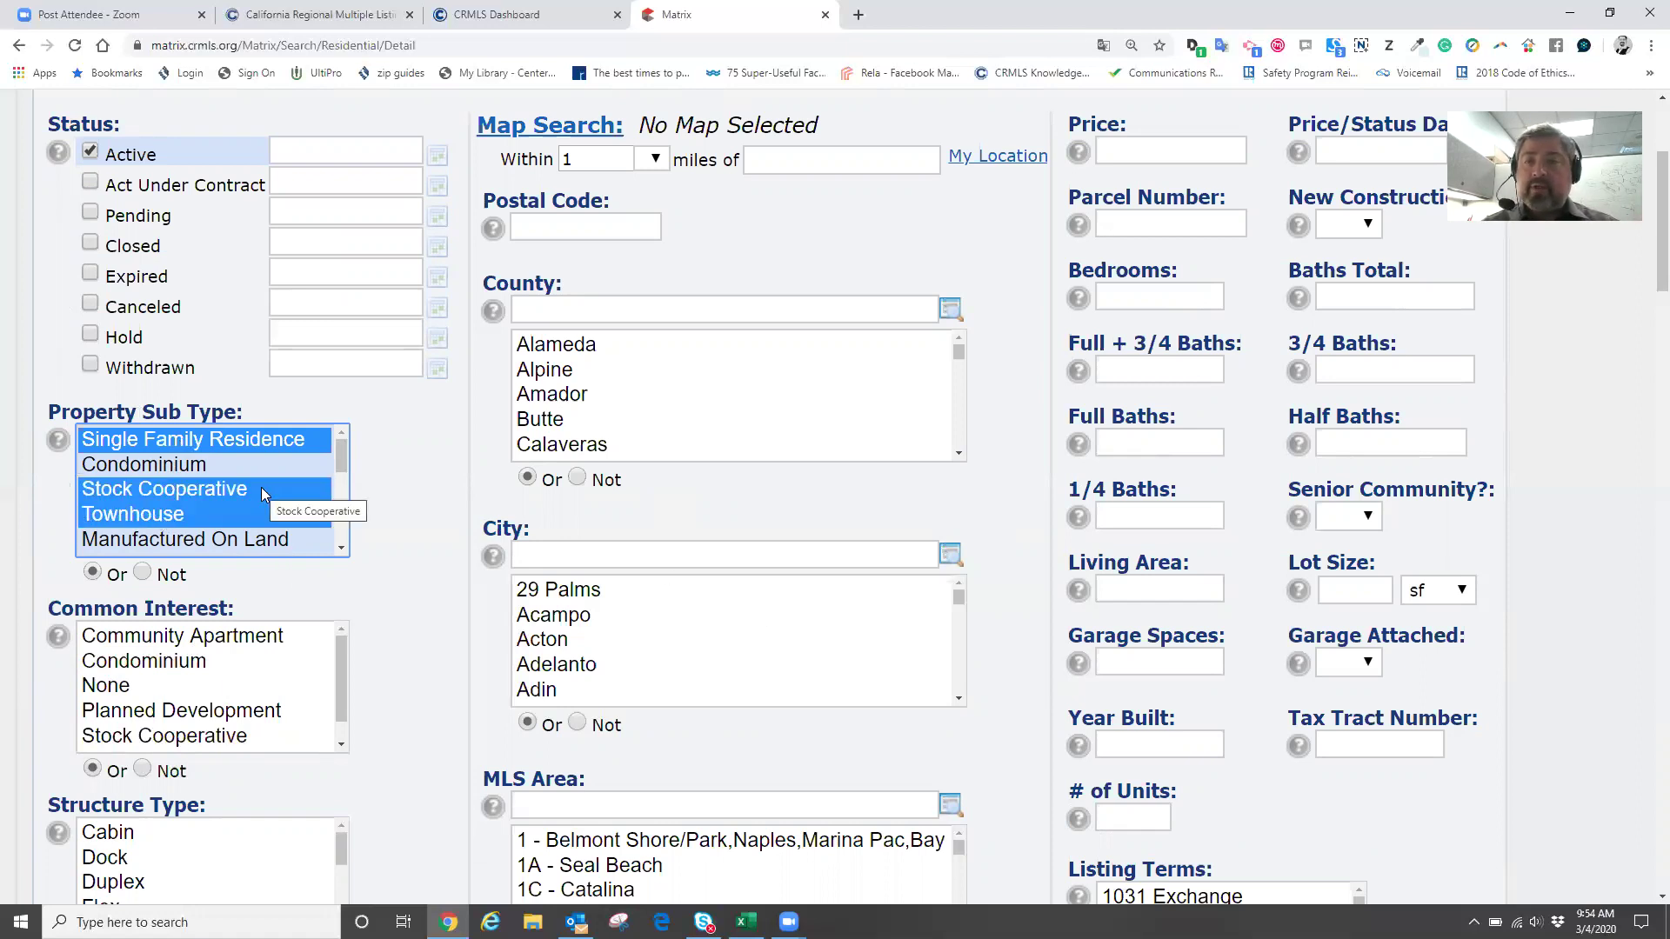
ctrl+click(176, 515)
ctrl+click(183, 492)
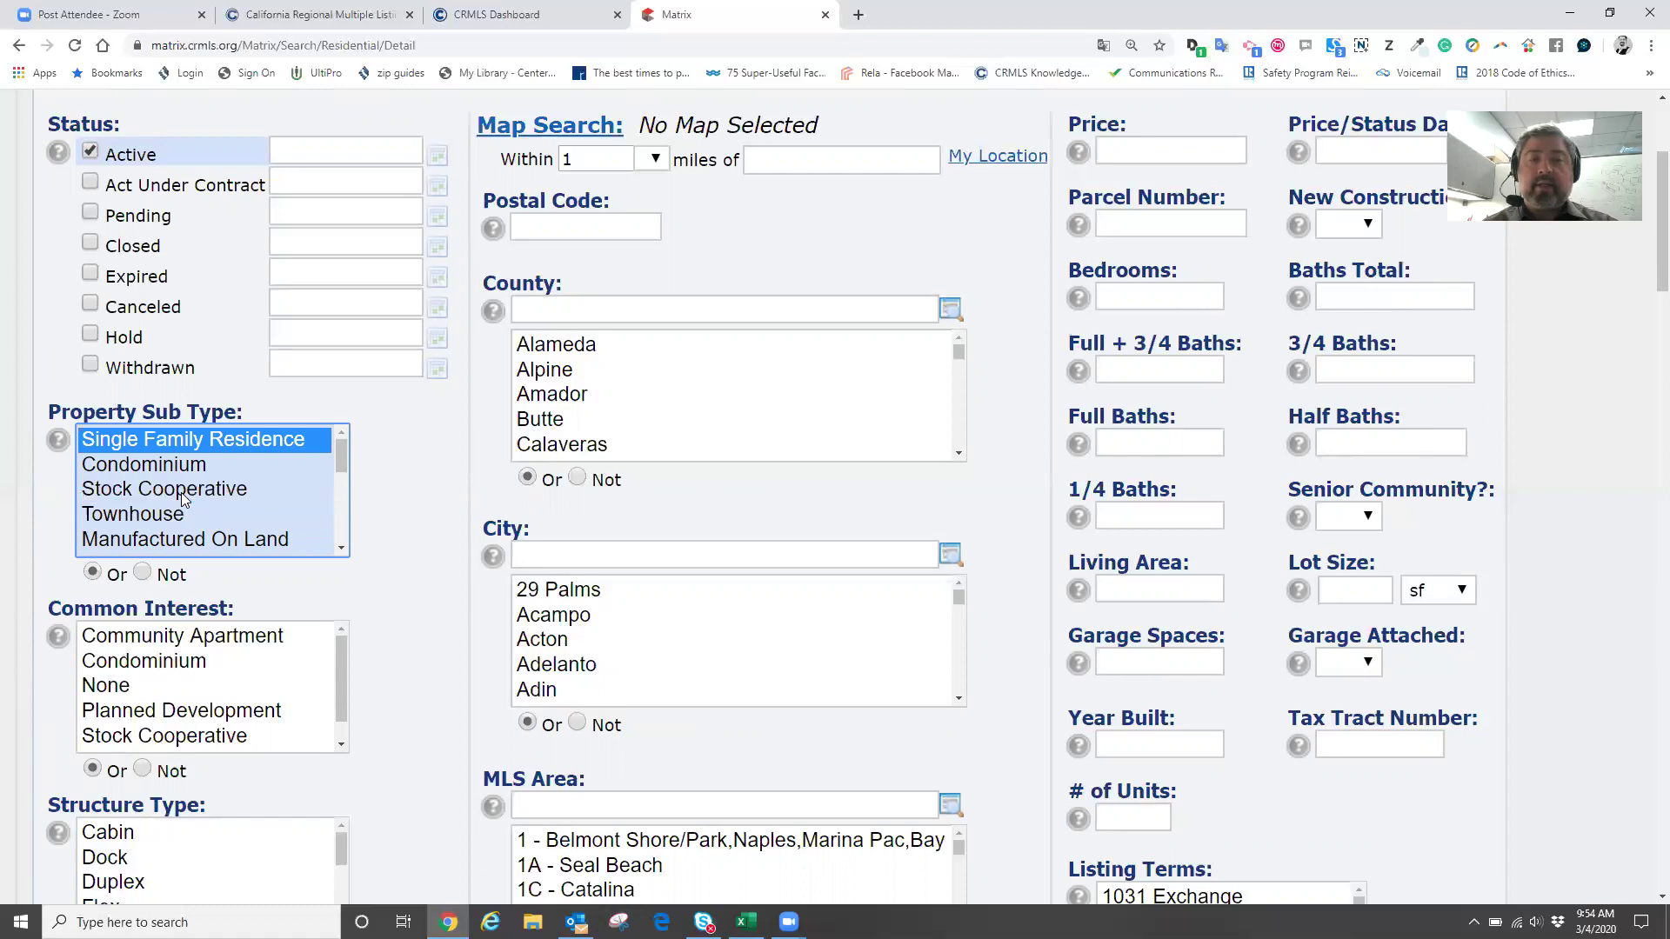
ctrl+click(188, 444)
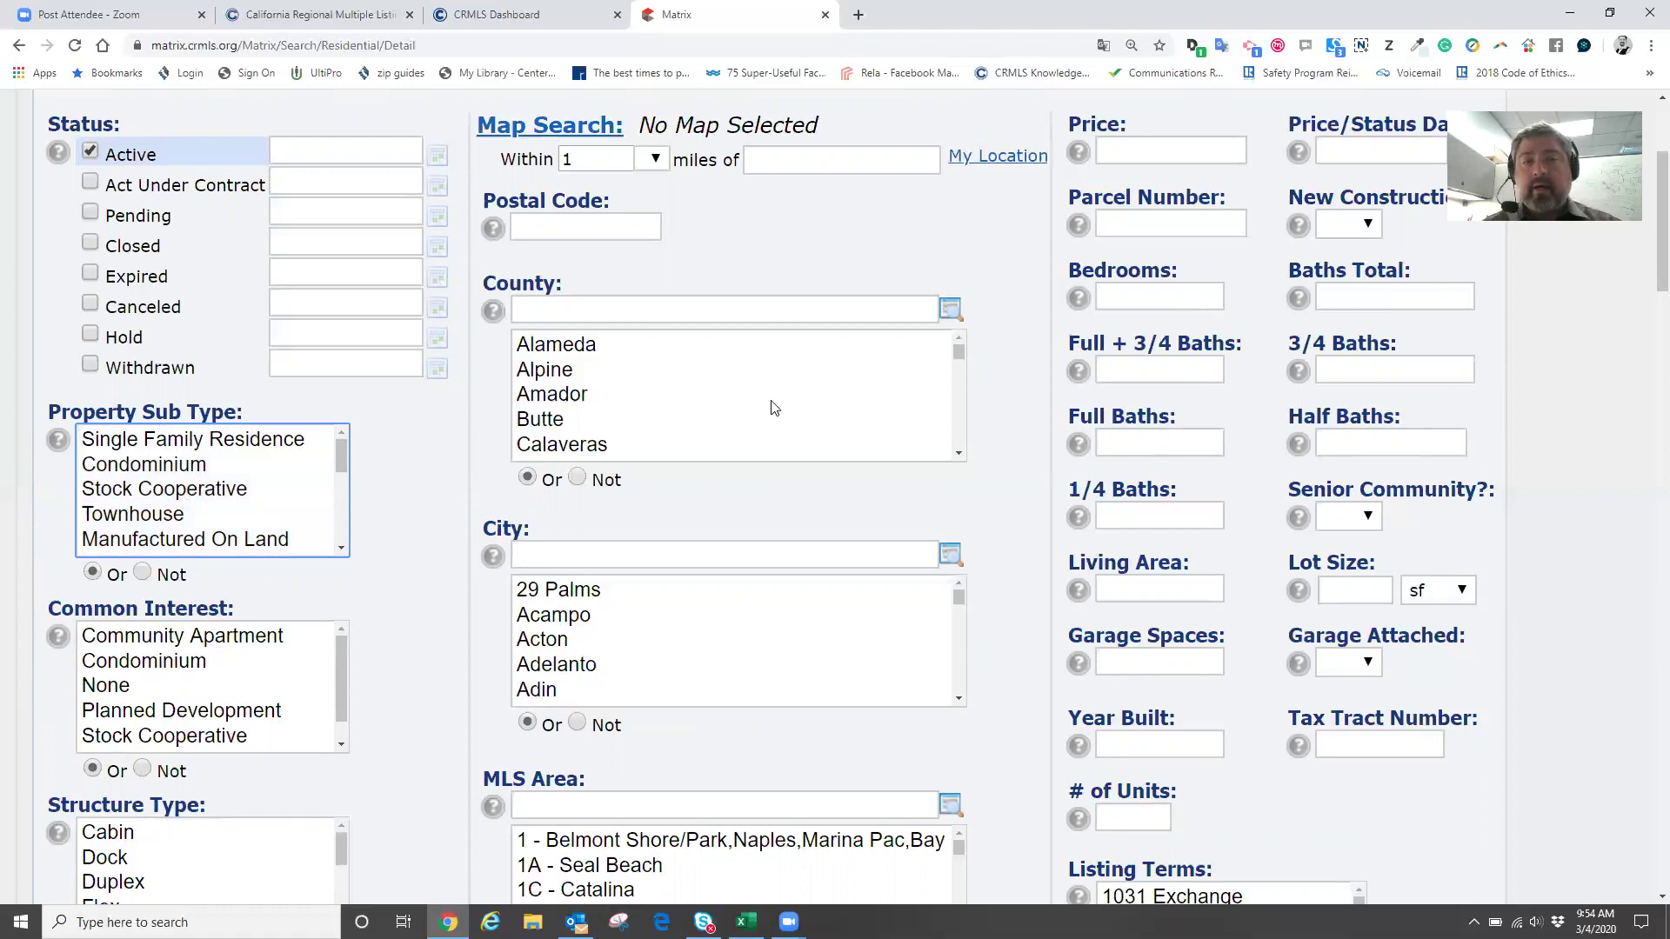
- Set Orange as the county for the residential search
scroll(996, 452, down, 2)
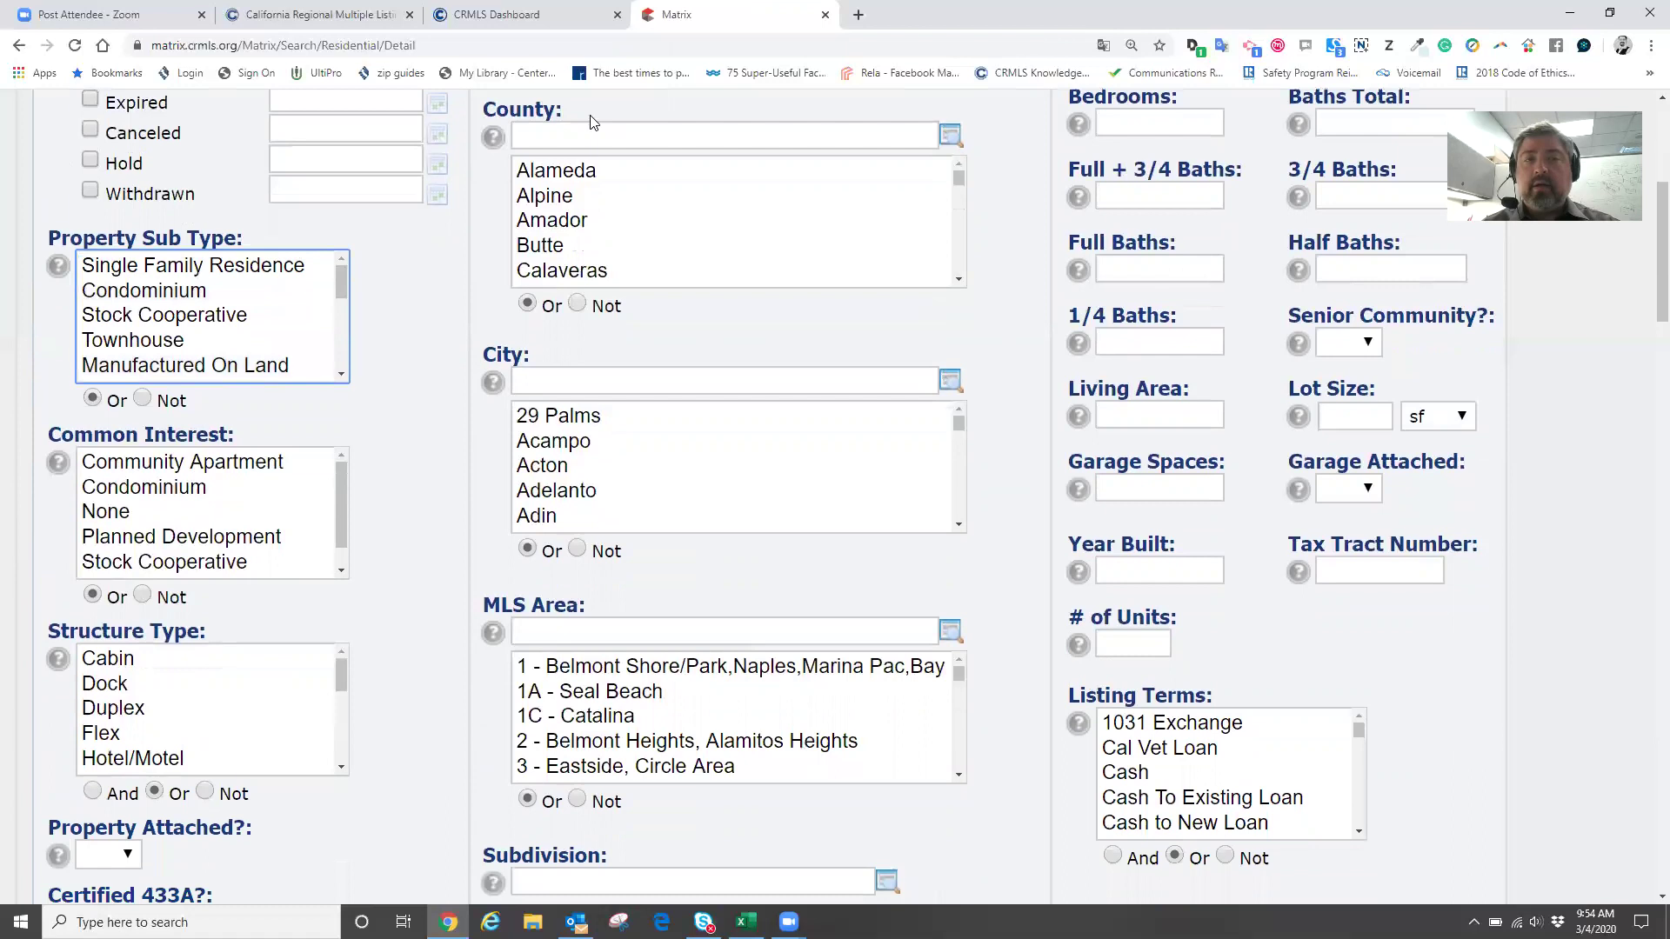
scroll(648, 400, down, 1)
scroll(659, 522, down, 3)
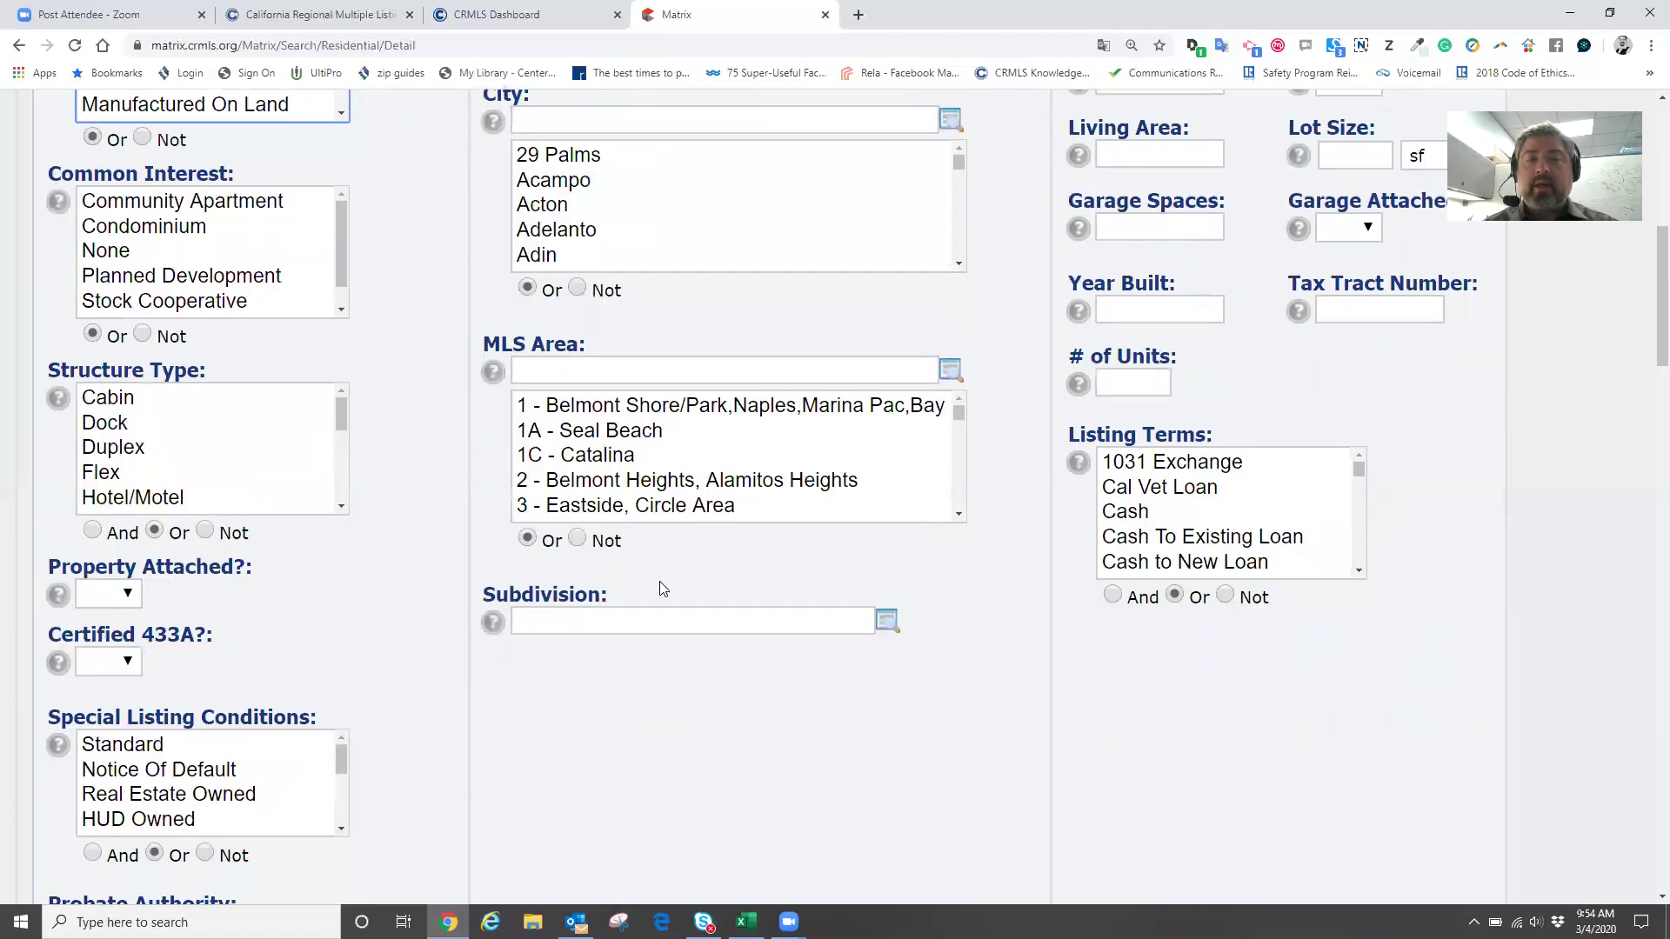
scroll(660, 596, up, 3)
scroll(659, 600, up, 3)
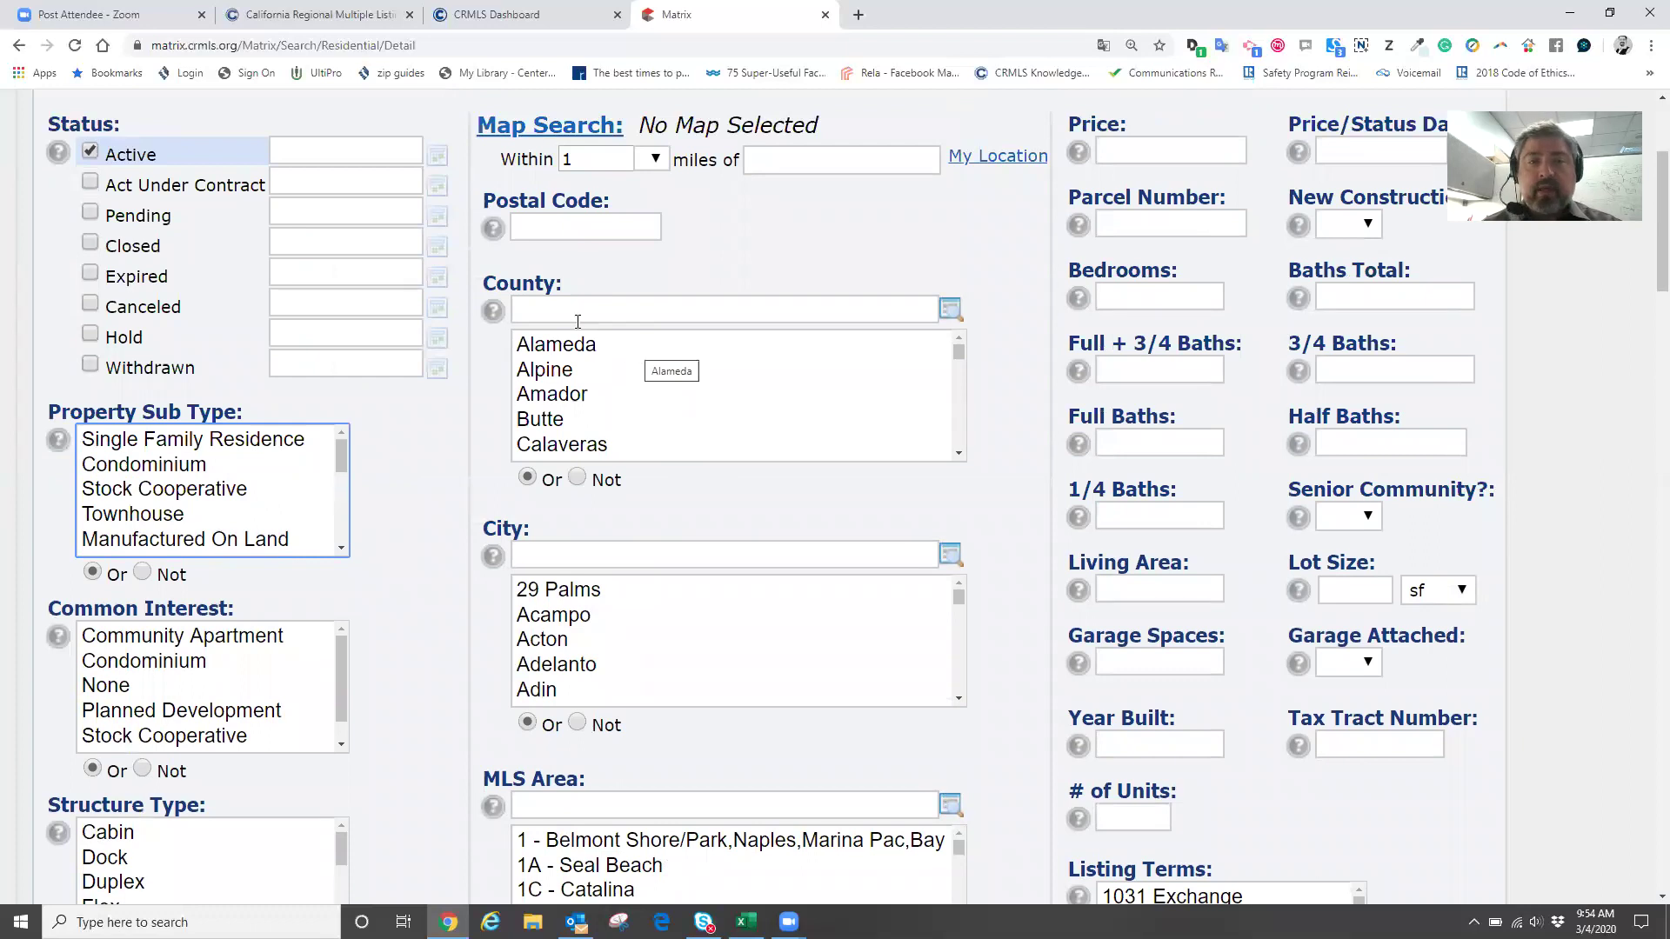
scroll(618, 389, down, 6)
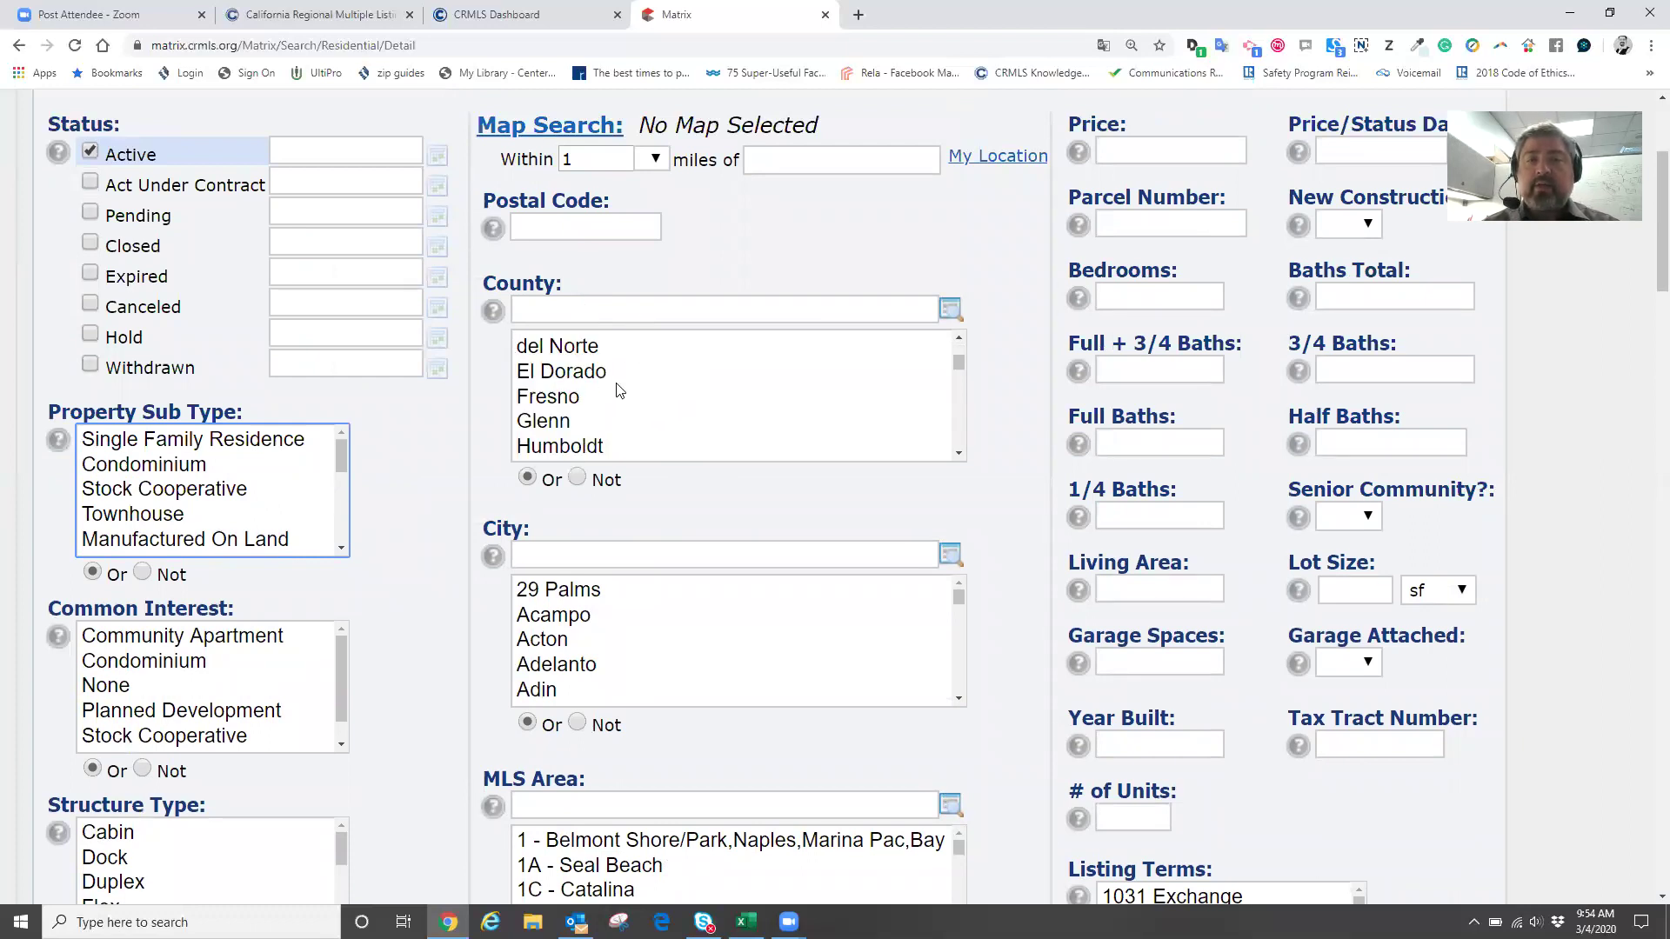
scroll(618, 388, down, 3)
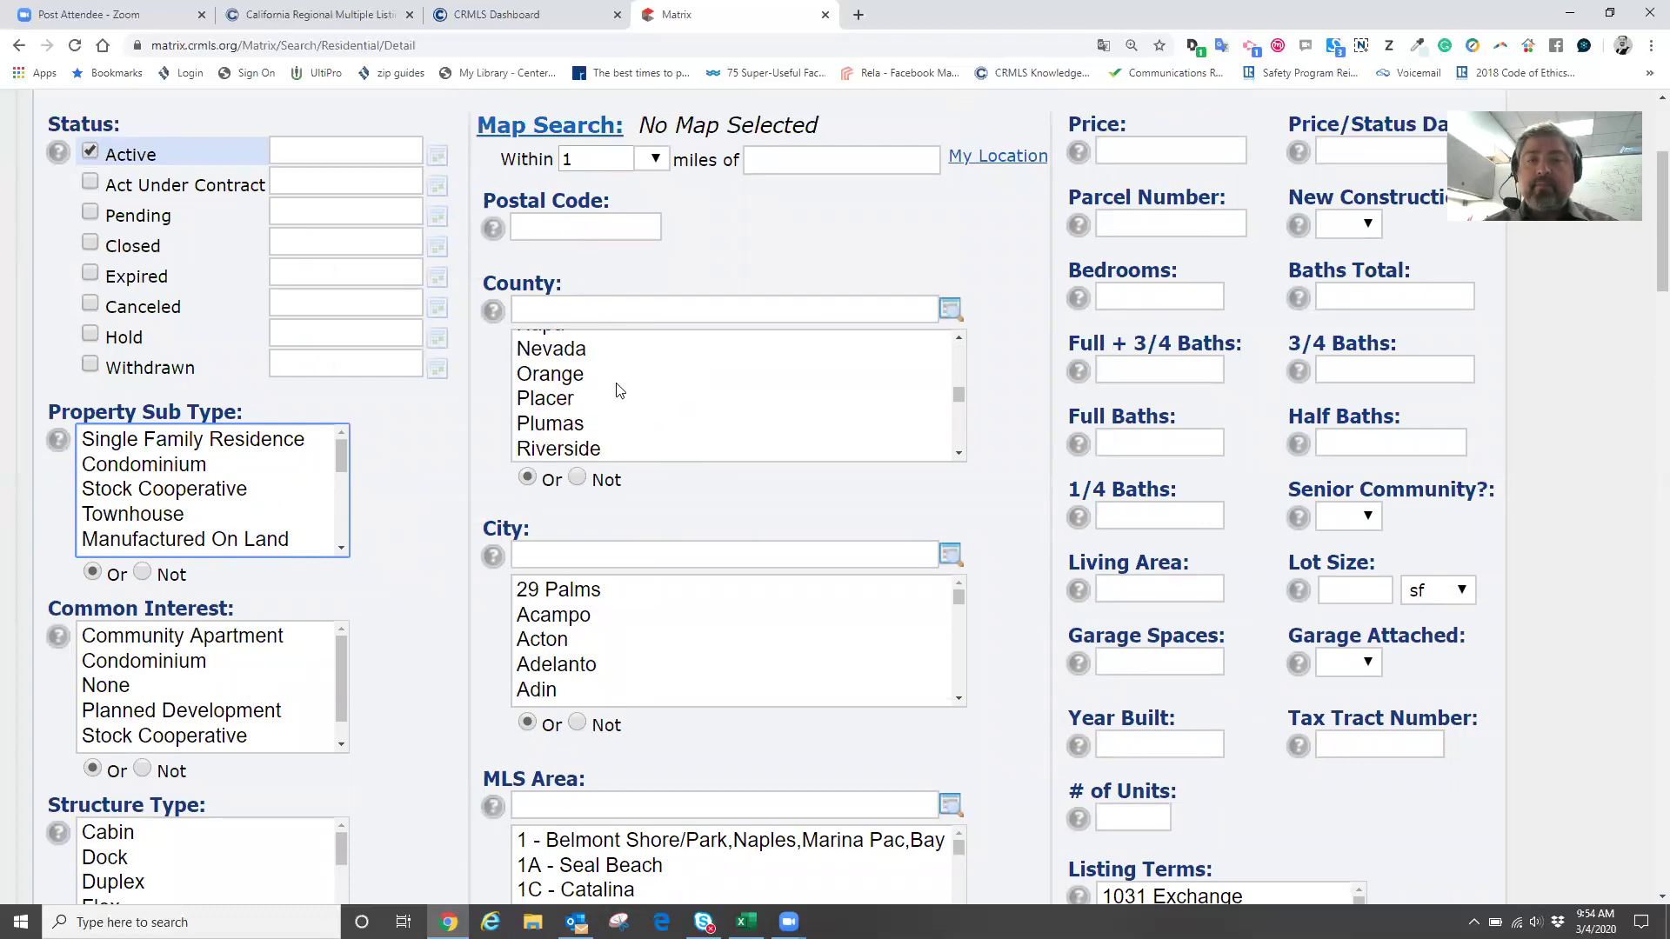
scroll(618, 390, down, 1)
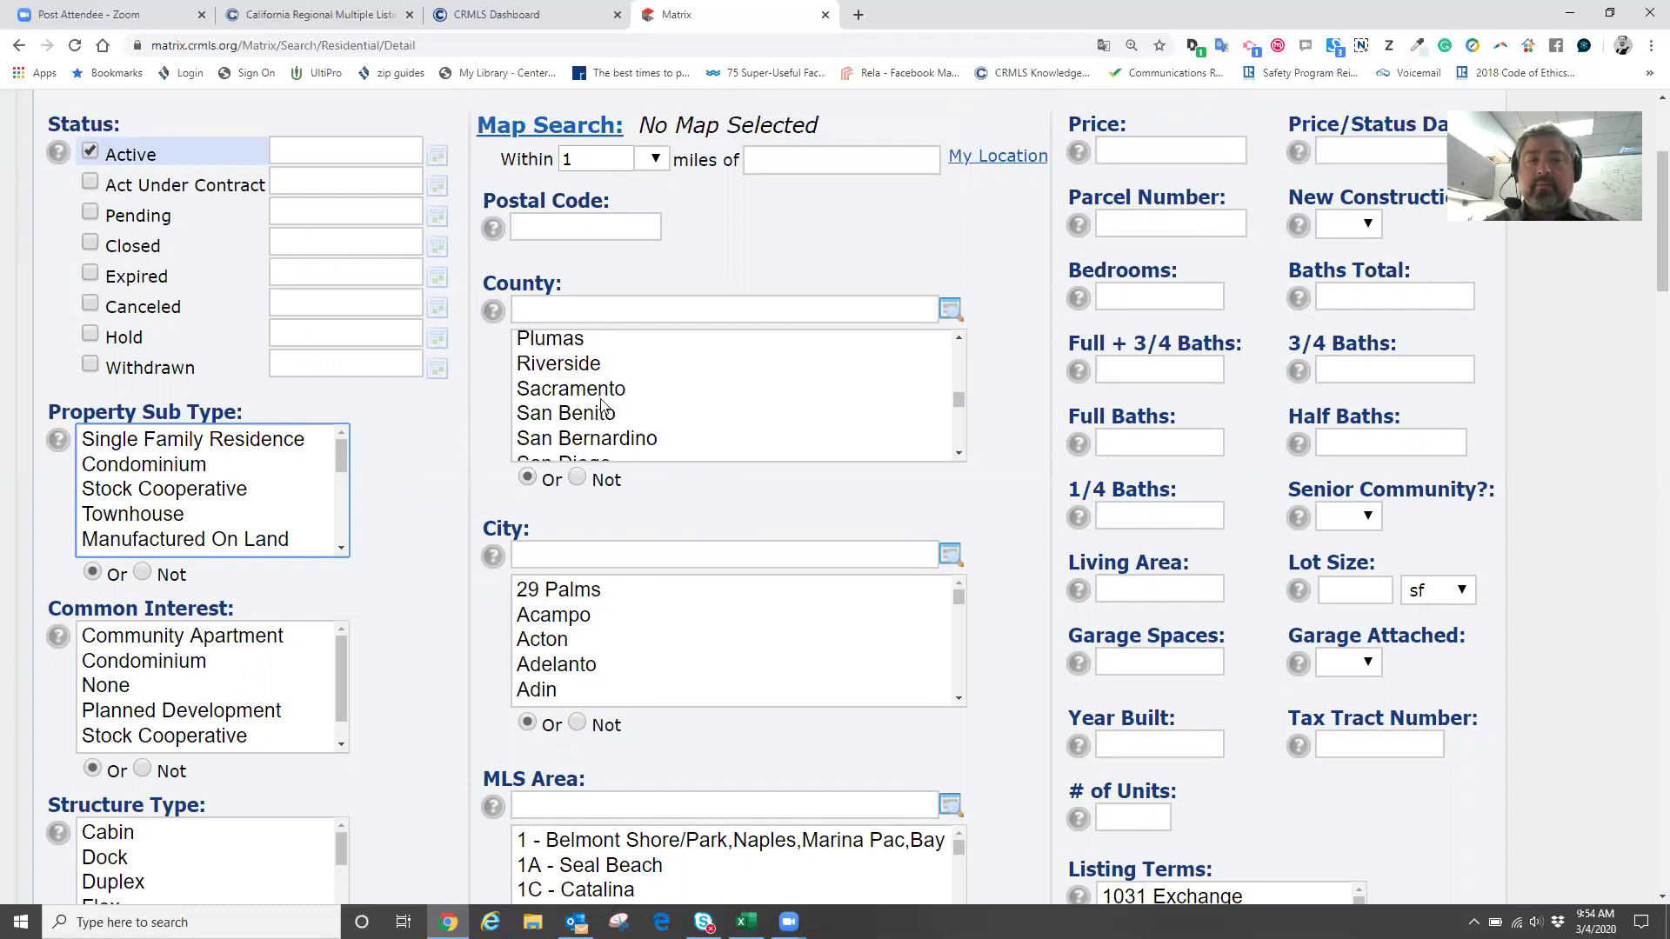
scroll(603, 403, up, 1)
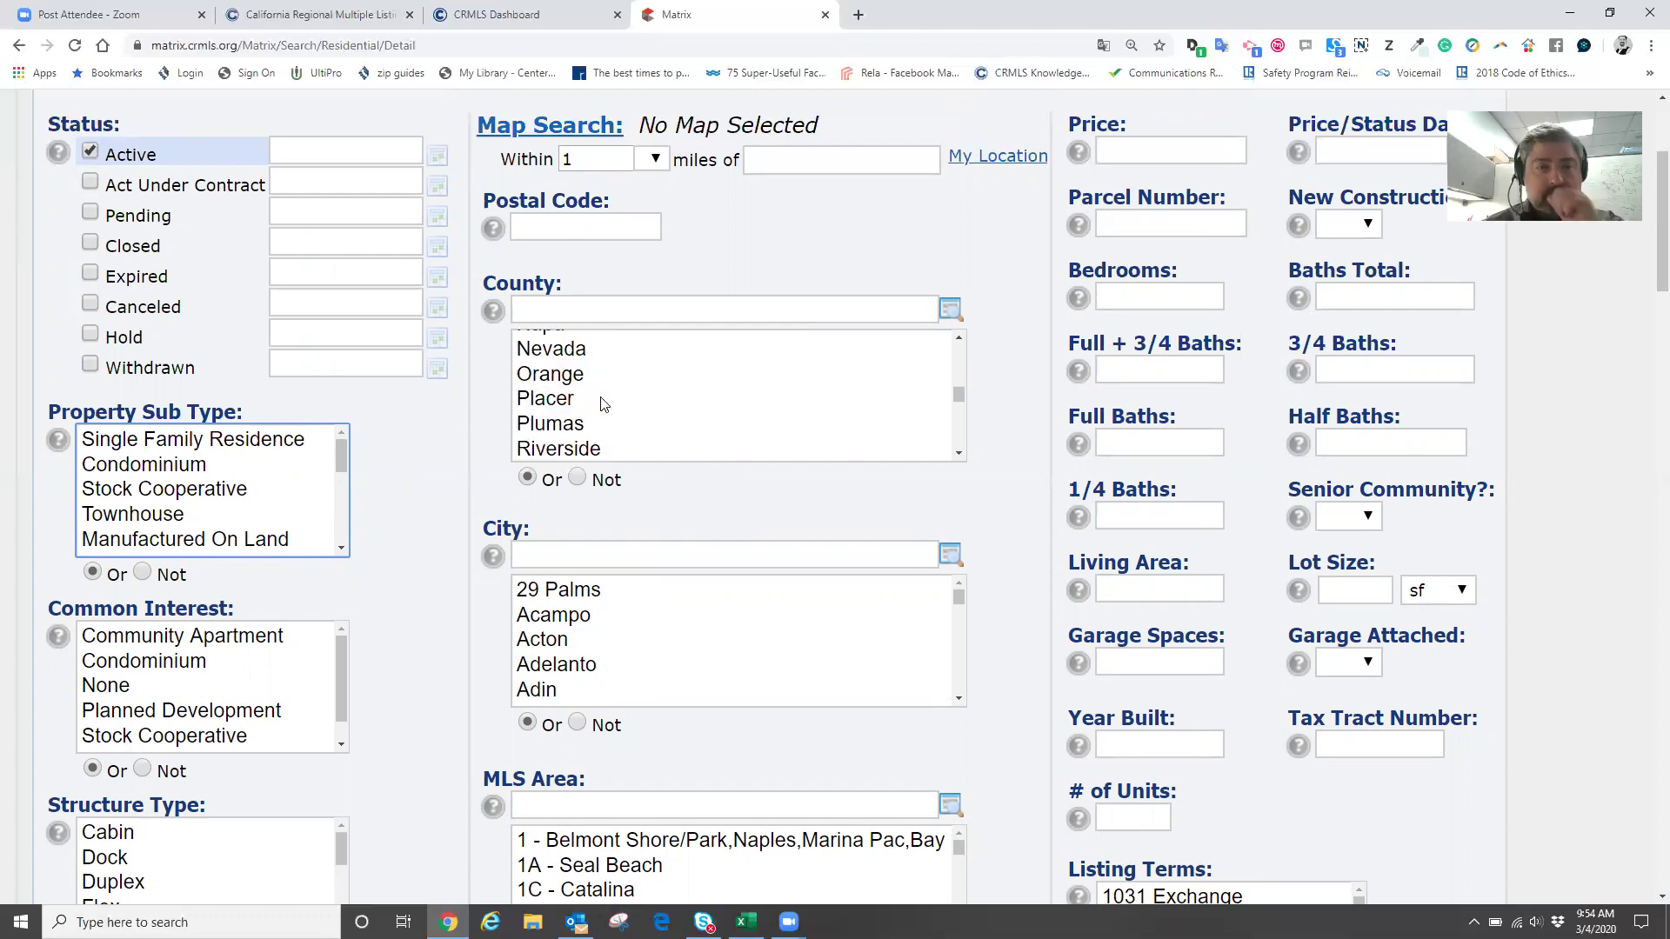
click(542, 380)
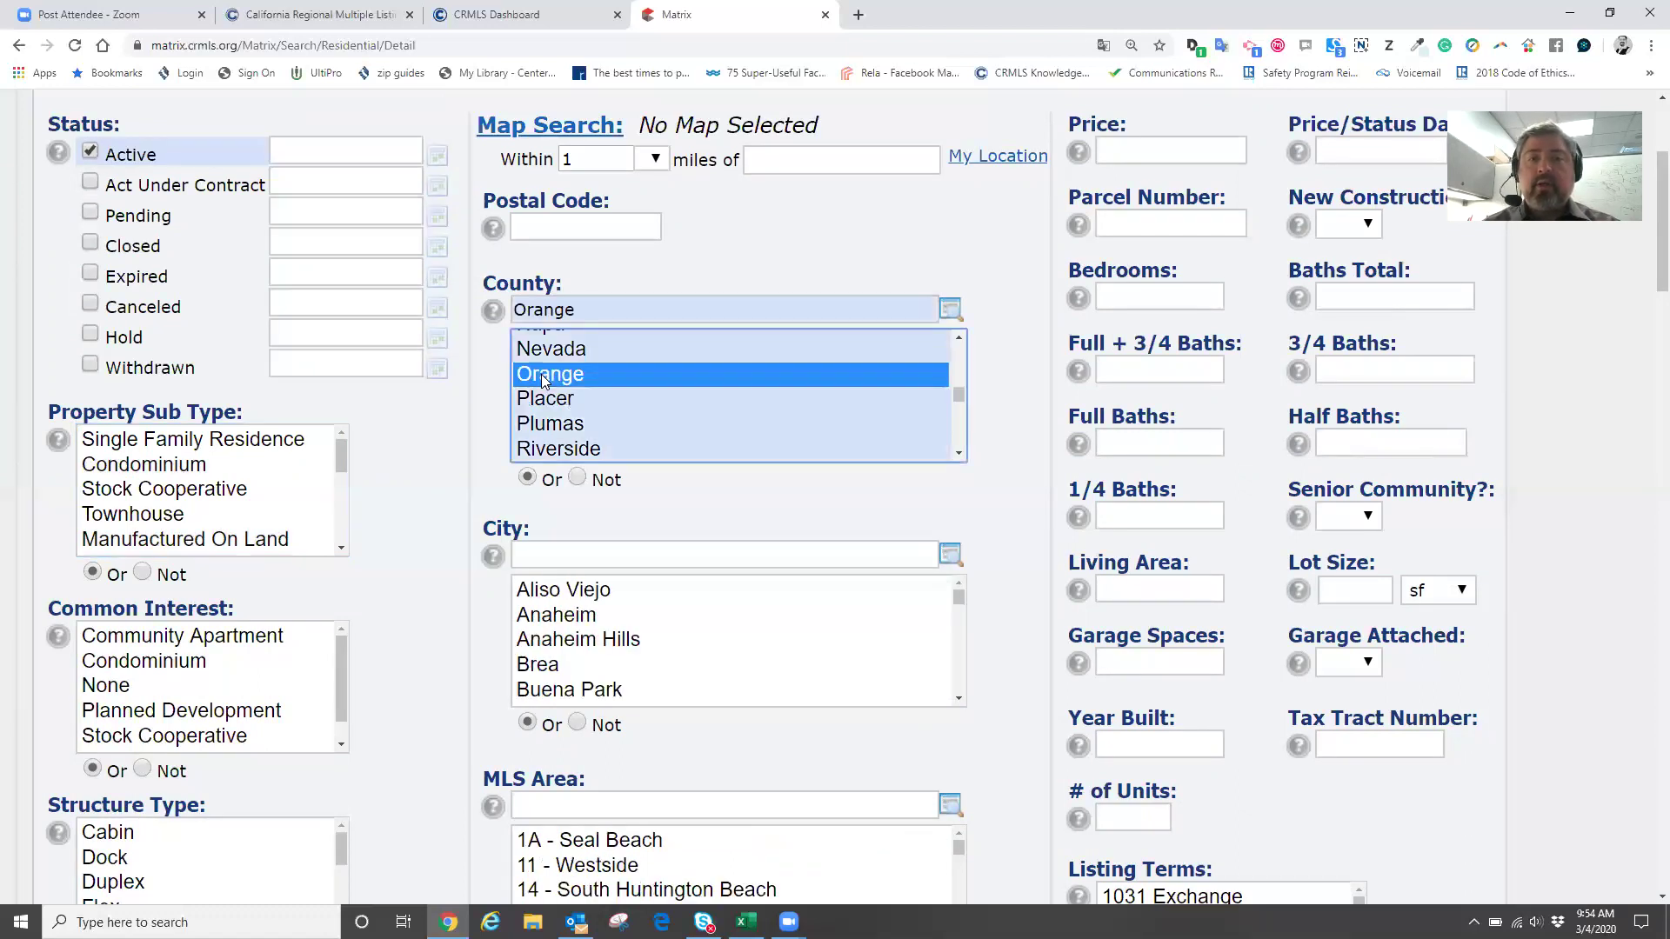
- Choose Buena Park as the city and 82 - Buena Park as the MLS area
scroll(645, 469, down, 2)
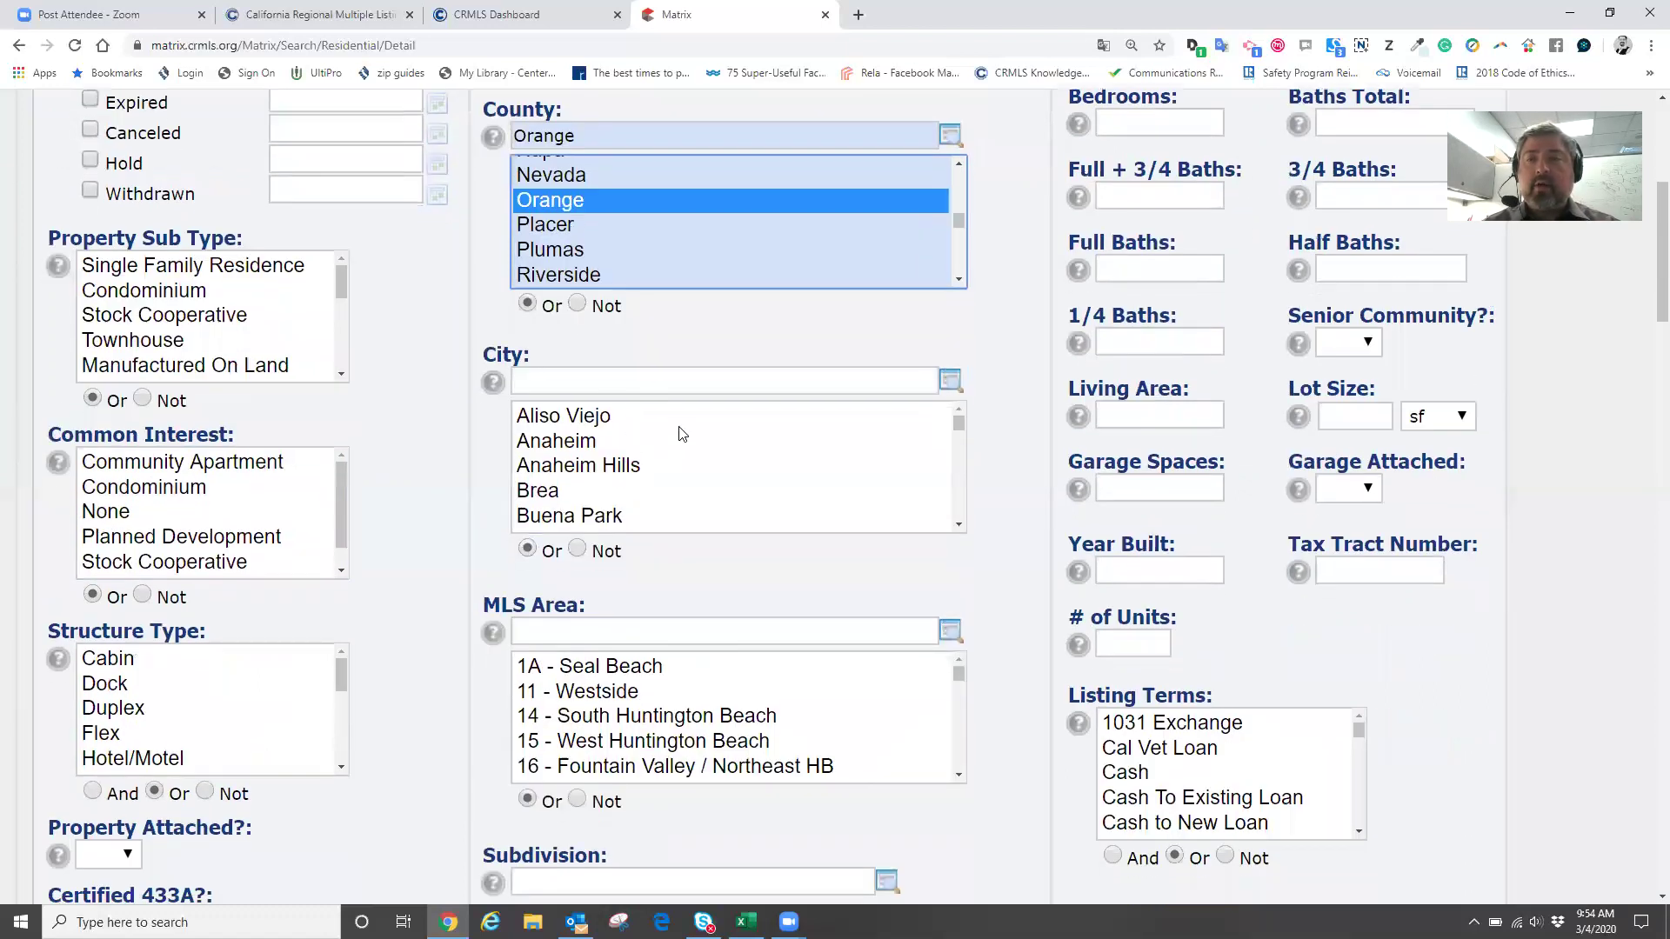
click(567, 518)
scroll(567, 520, down, 3)
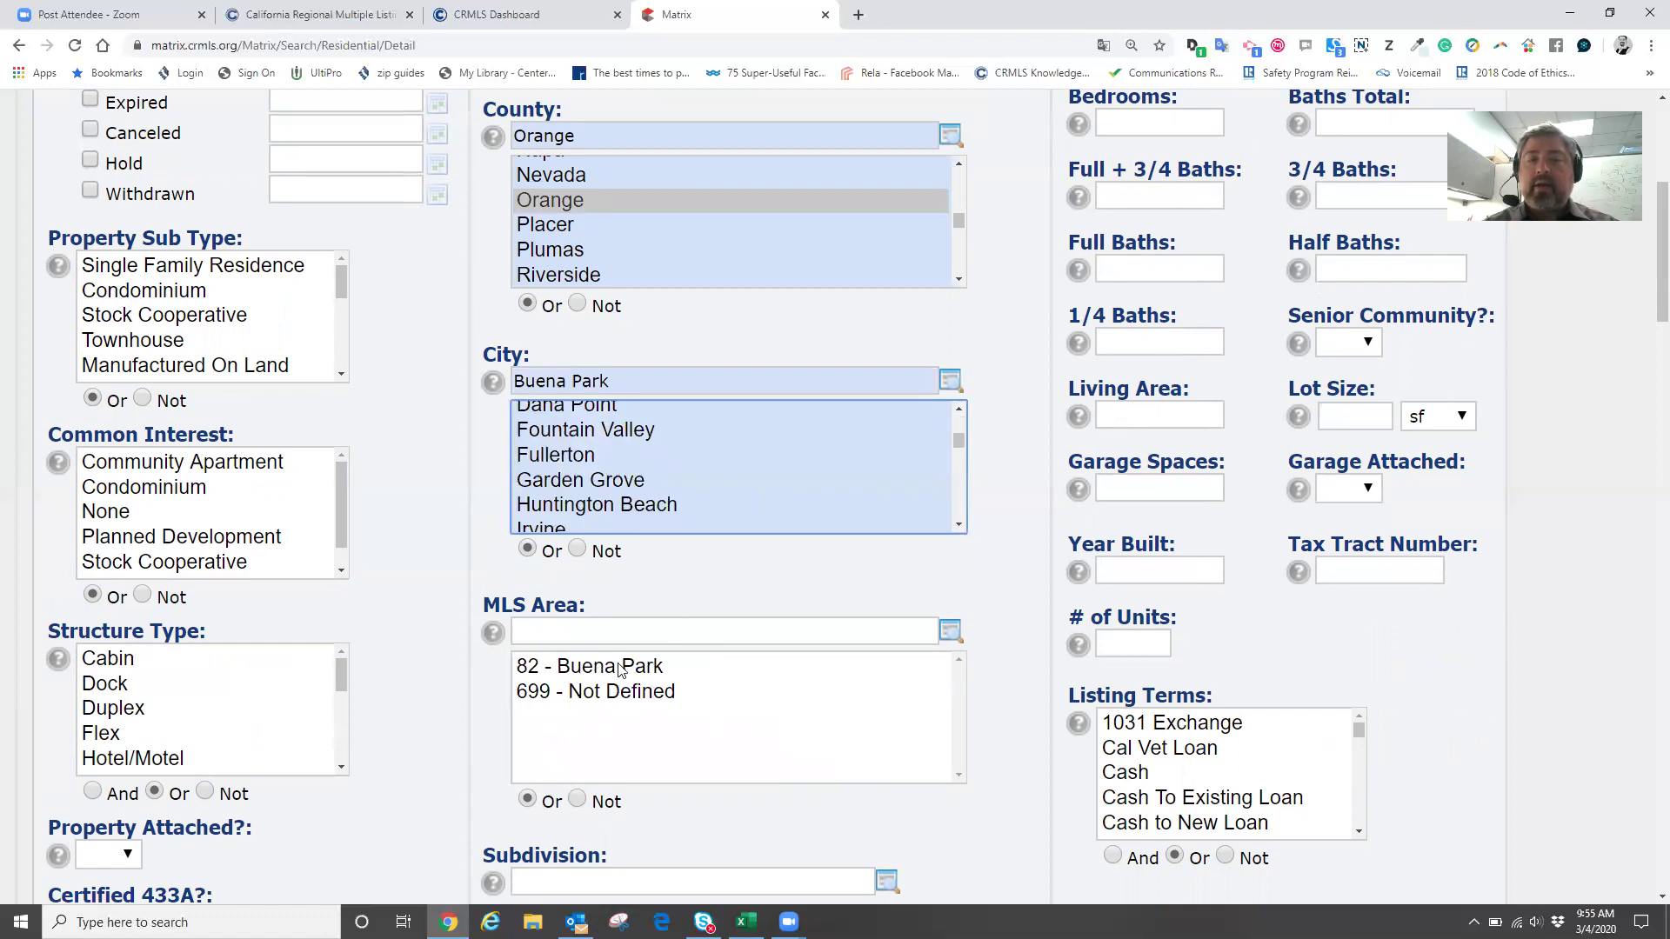
scroll(625, 429, up, 1)
scroll(624, 429, up, 2)
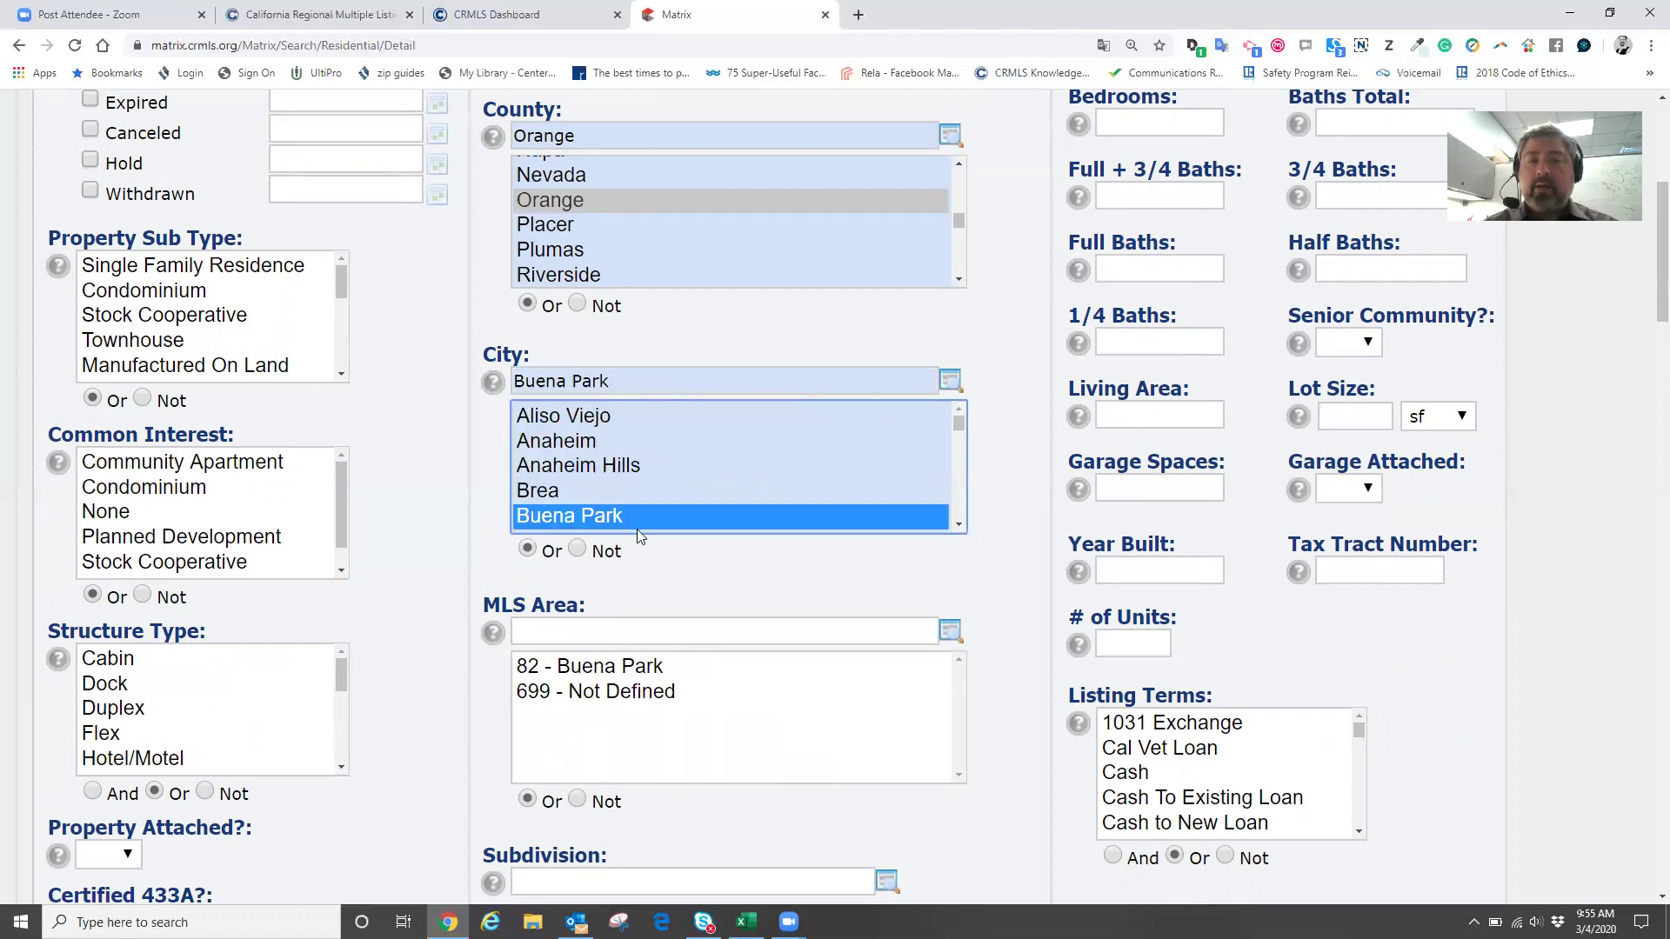
click(590, 674)
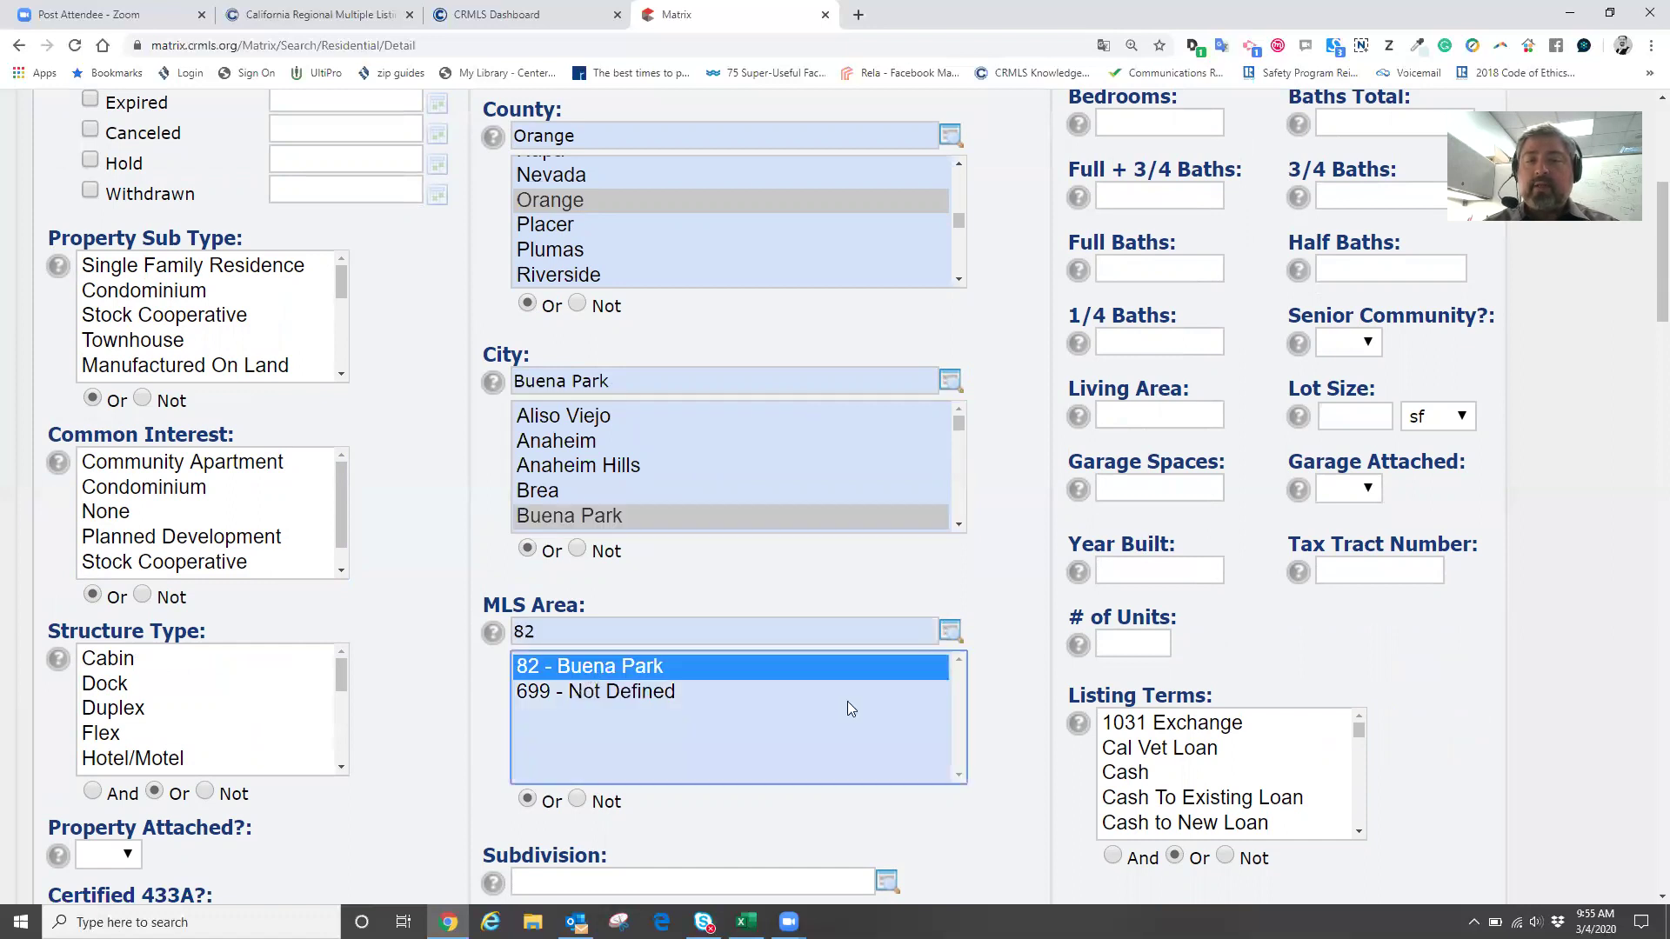
scroll(1016, 692, down, 4)
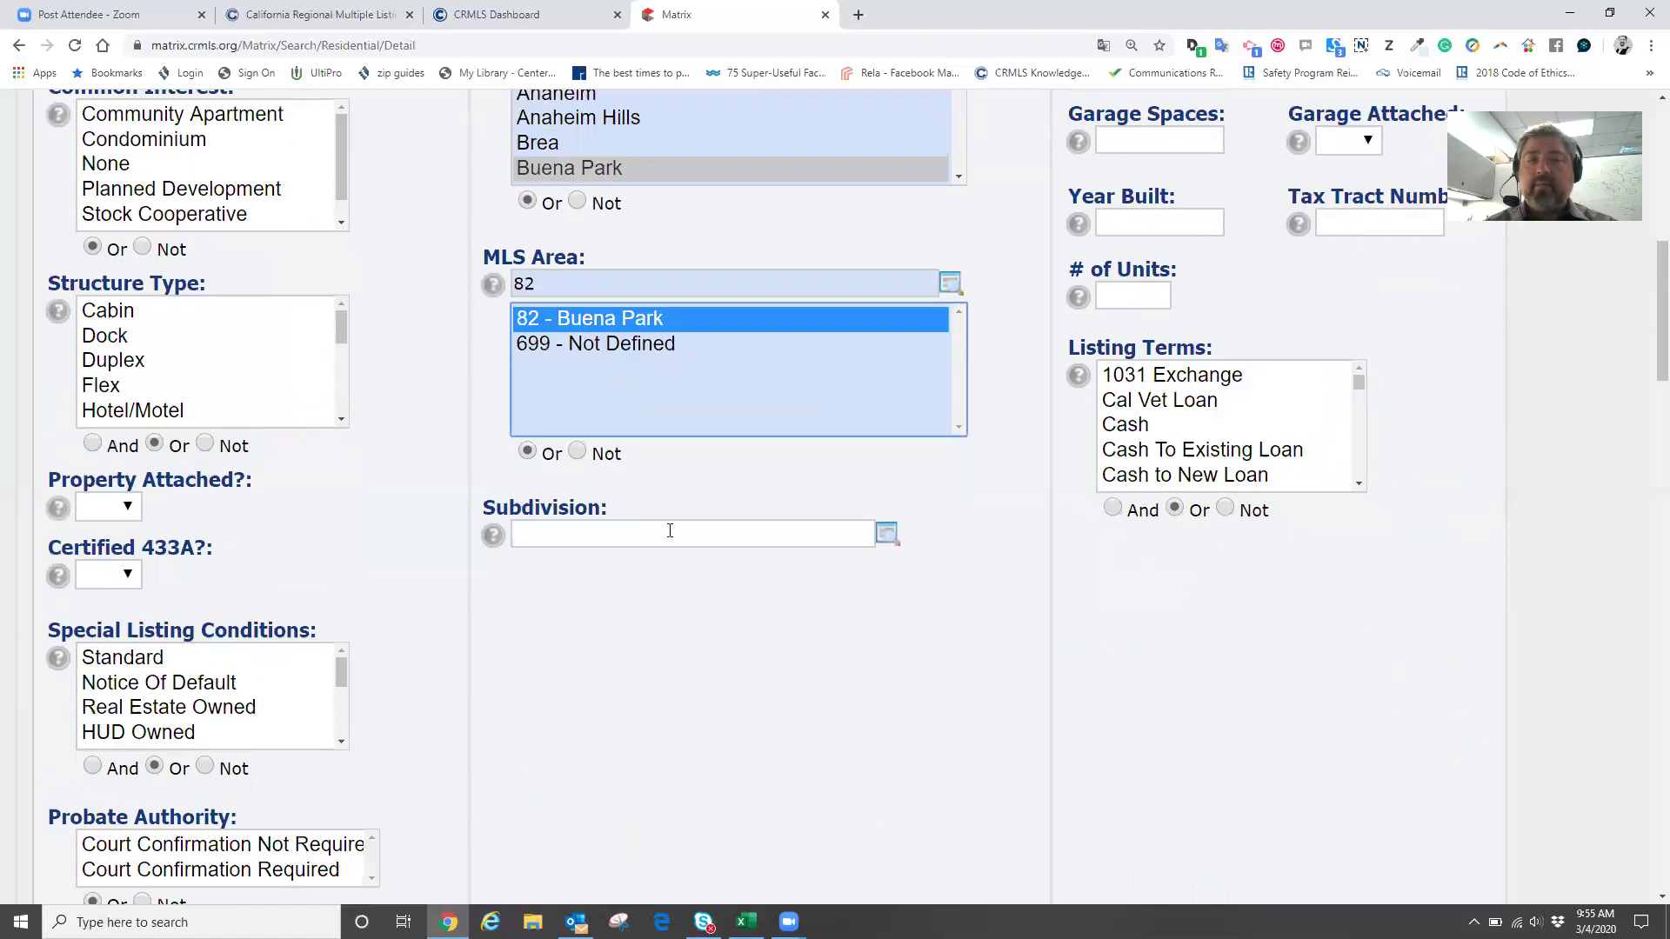
- Look up the subdivisions available in Buena Park, close the lookup, and clear the 82 MLS area criterion
click(886, 533)
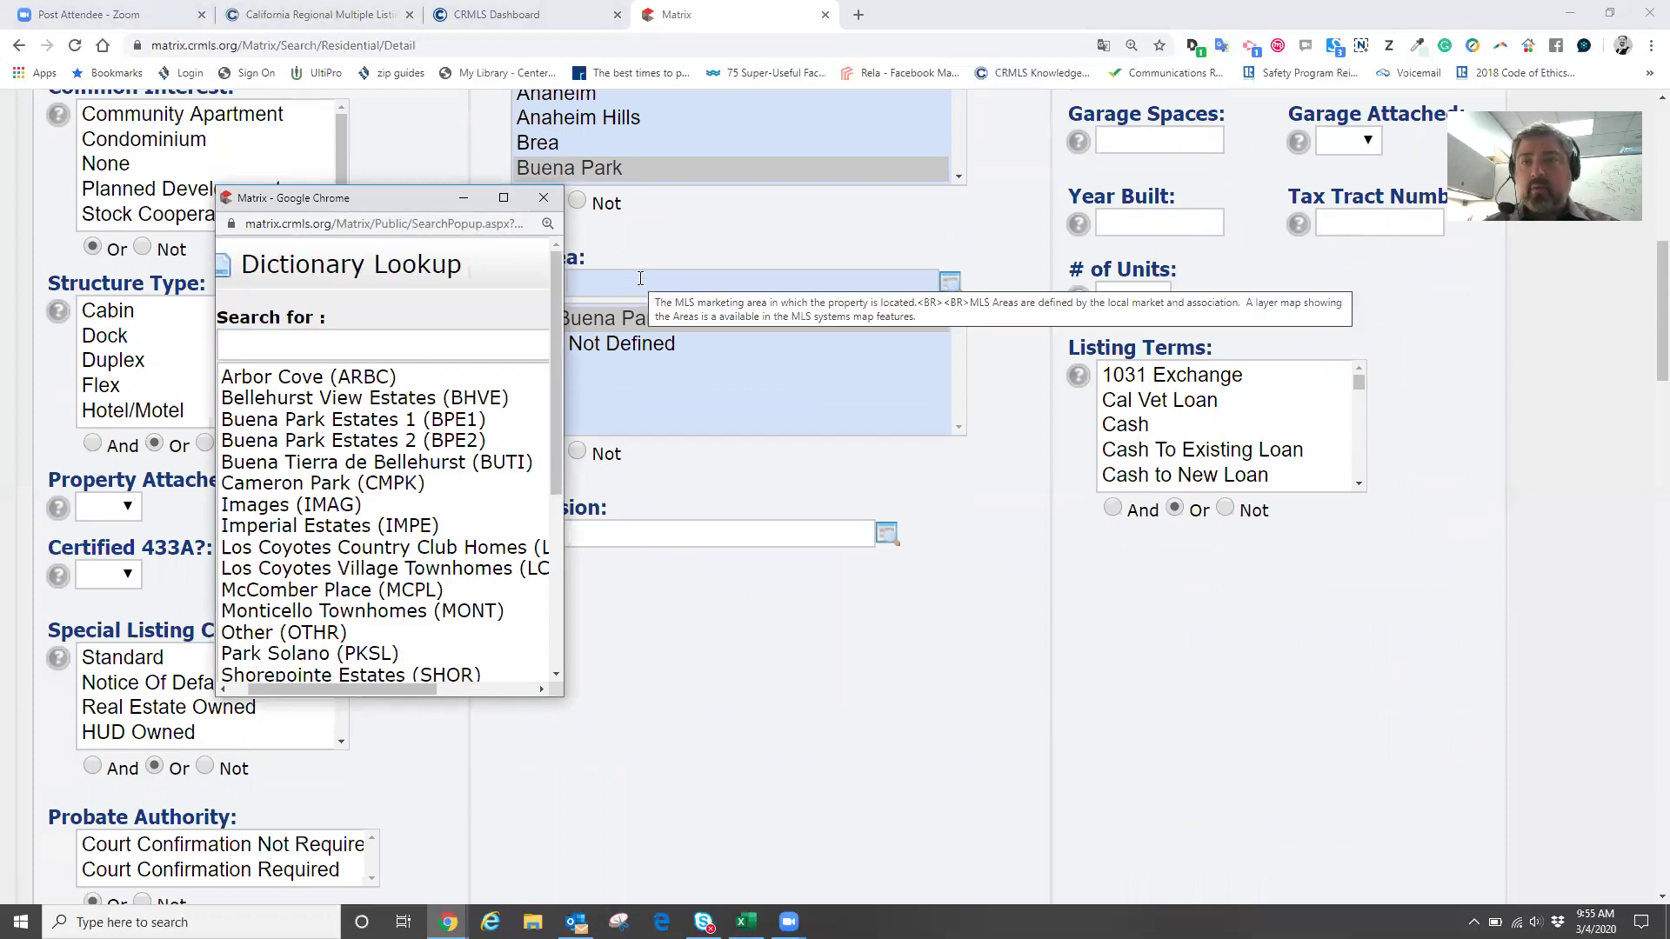
click(544, 197)
double_click(556, 278)
key(BackSpace)
scroll(962, 351, up, 1)
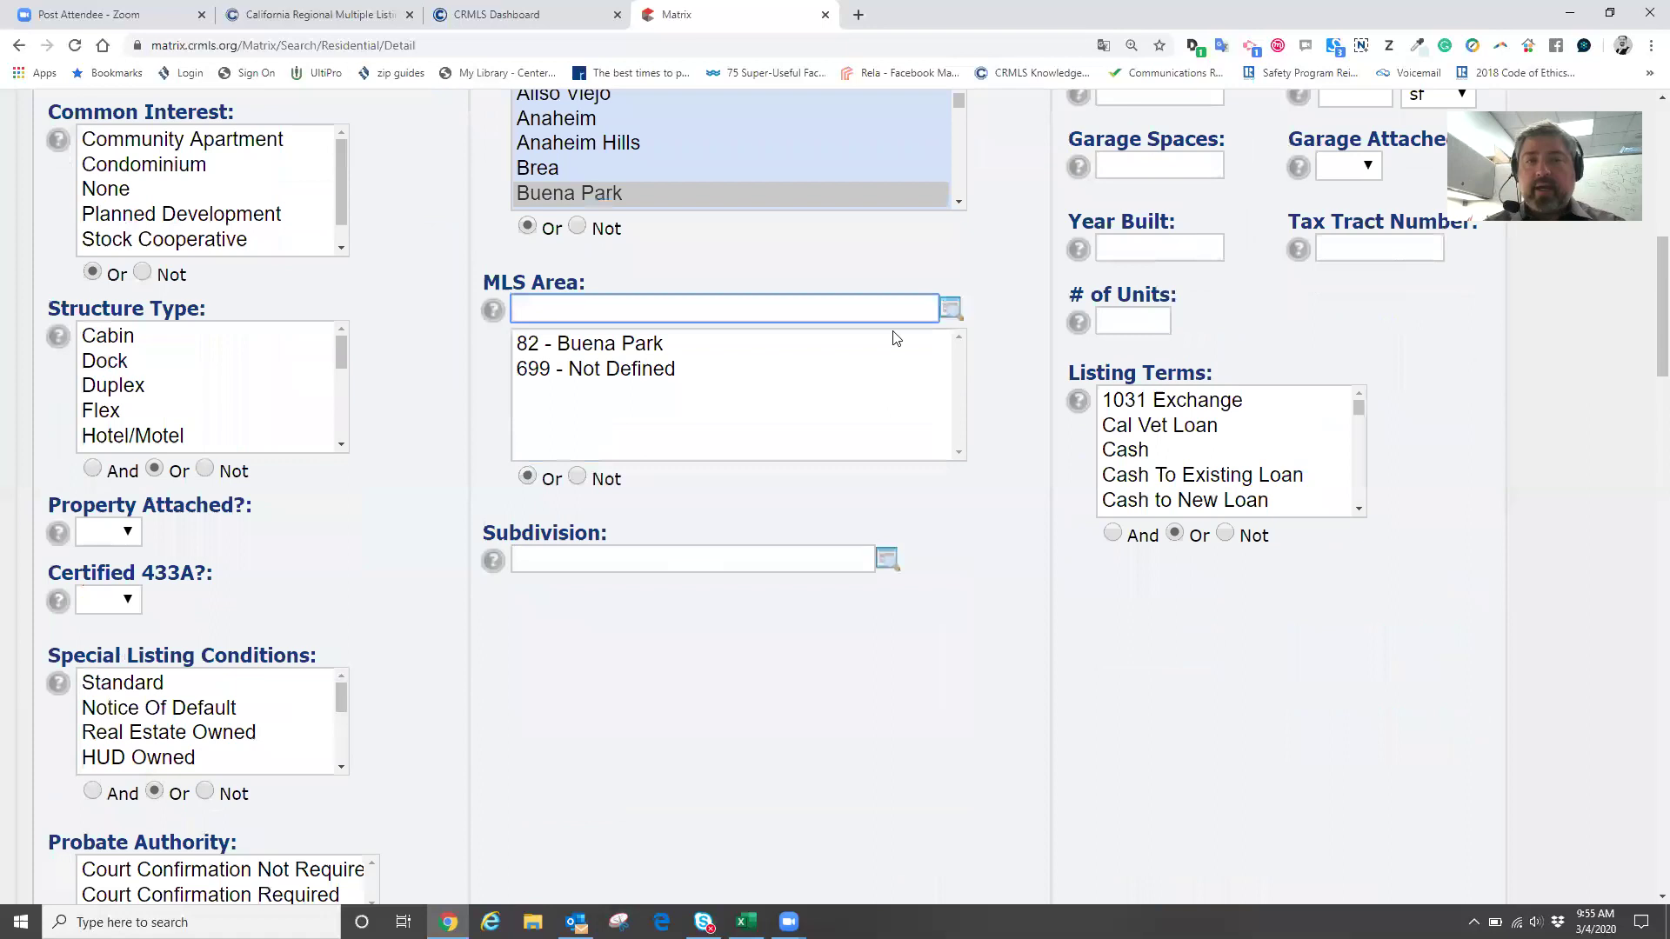
- Deselect Buena Park as the city, try Corona del Mar instead, and leave the city criterion empty
scroll(896, 337, up, 4)
ctrl+click(587, 520)
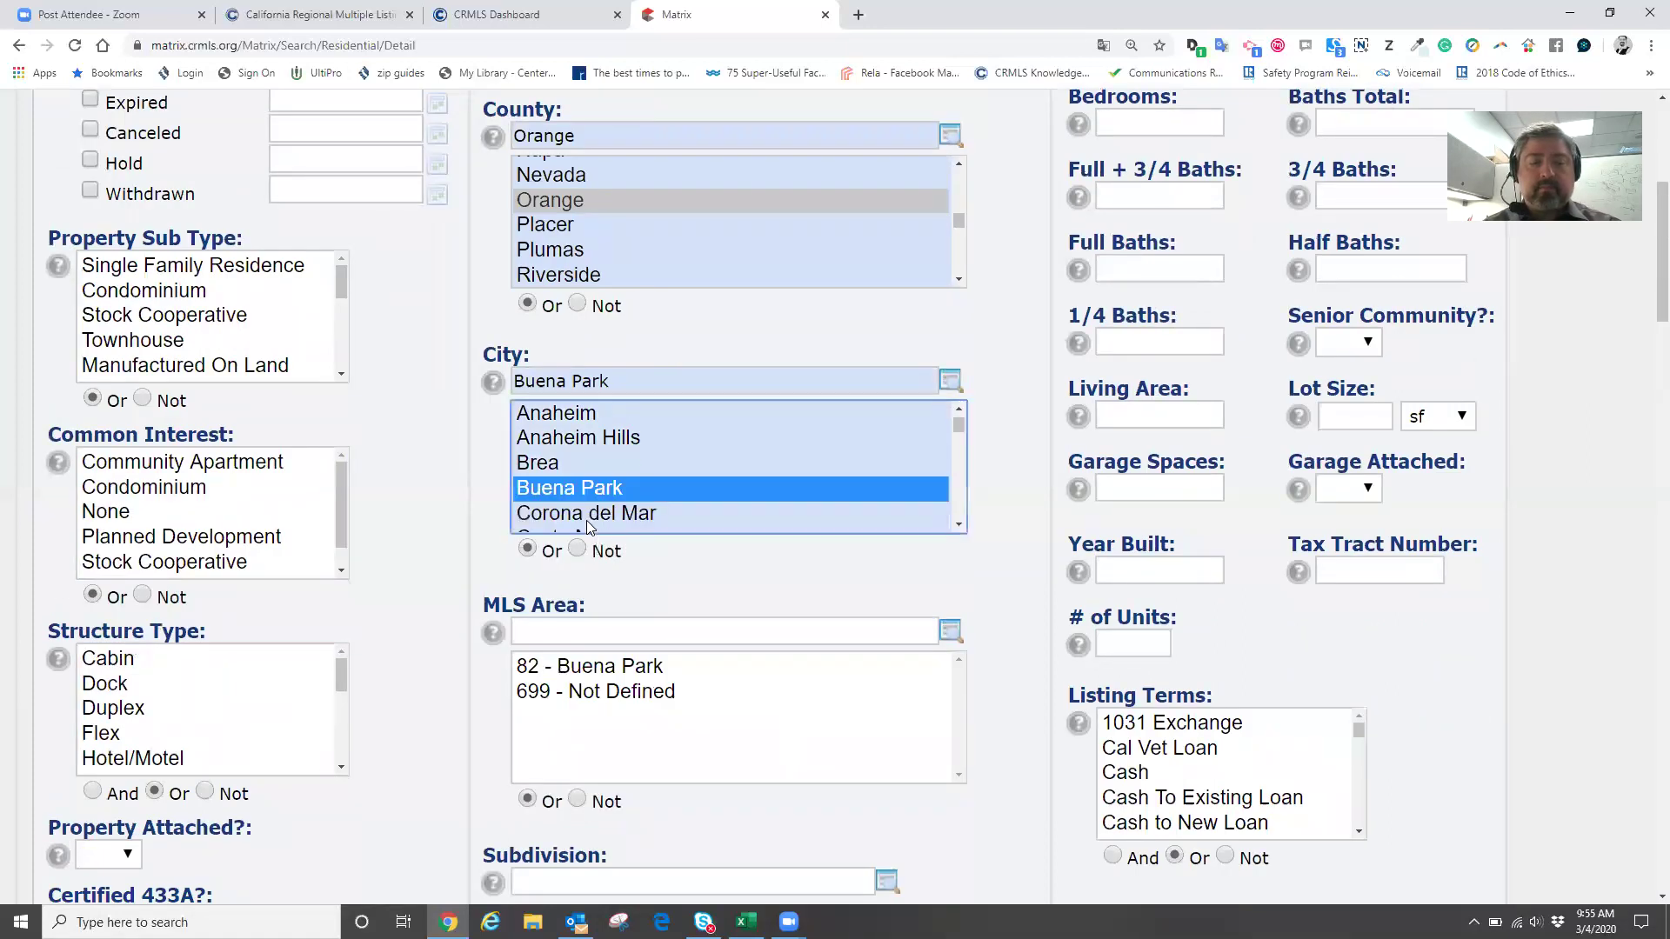
ctrl+click(593, 498)
ctrl+click(591, 513)
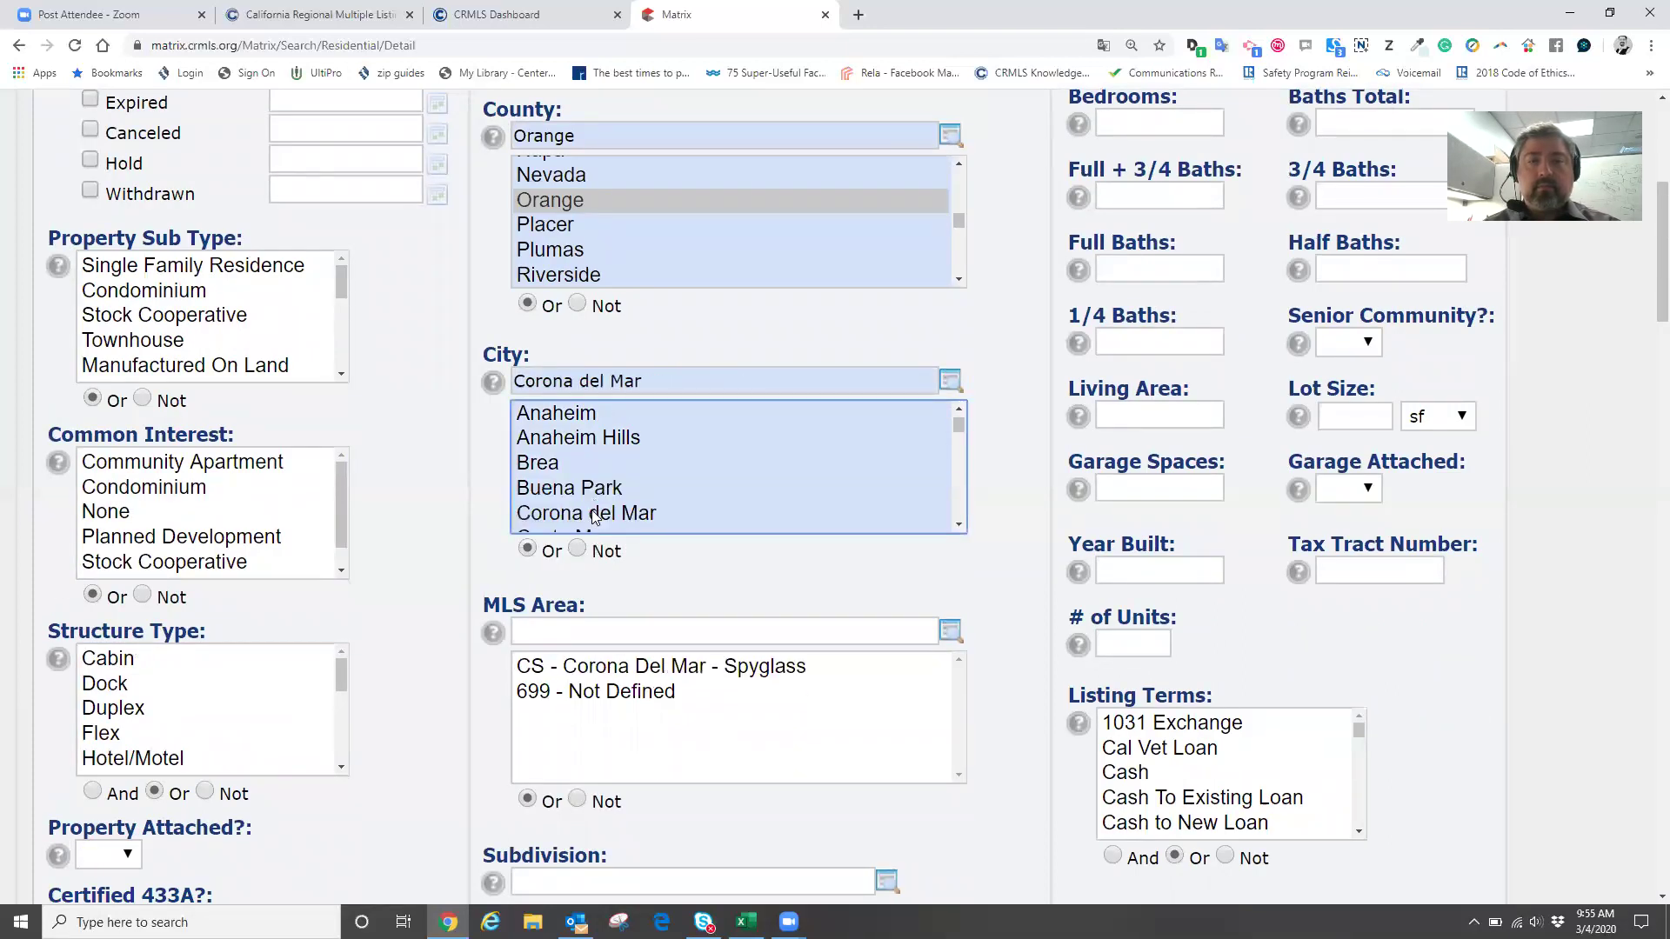
scroll(783, 261, up, 3)
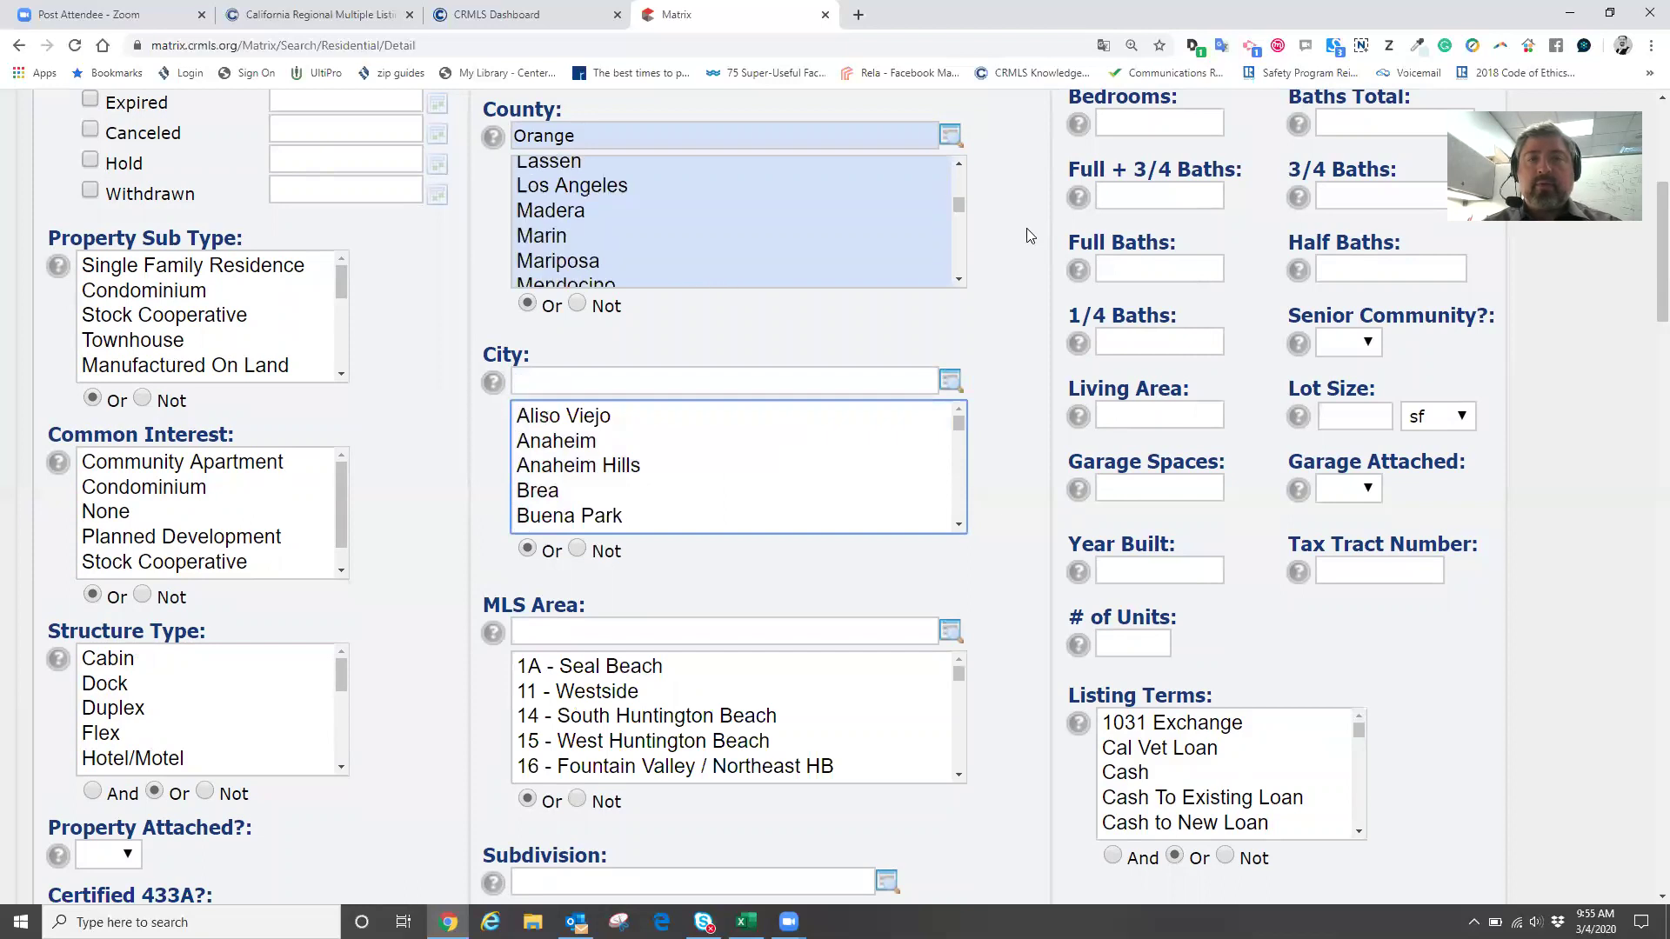
- Clear the Orange county criterion from the residential search
scroll(1026, 228, up, 3)
drag(628, 389, 531, 389)
key(BackSpace)
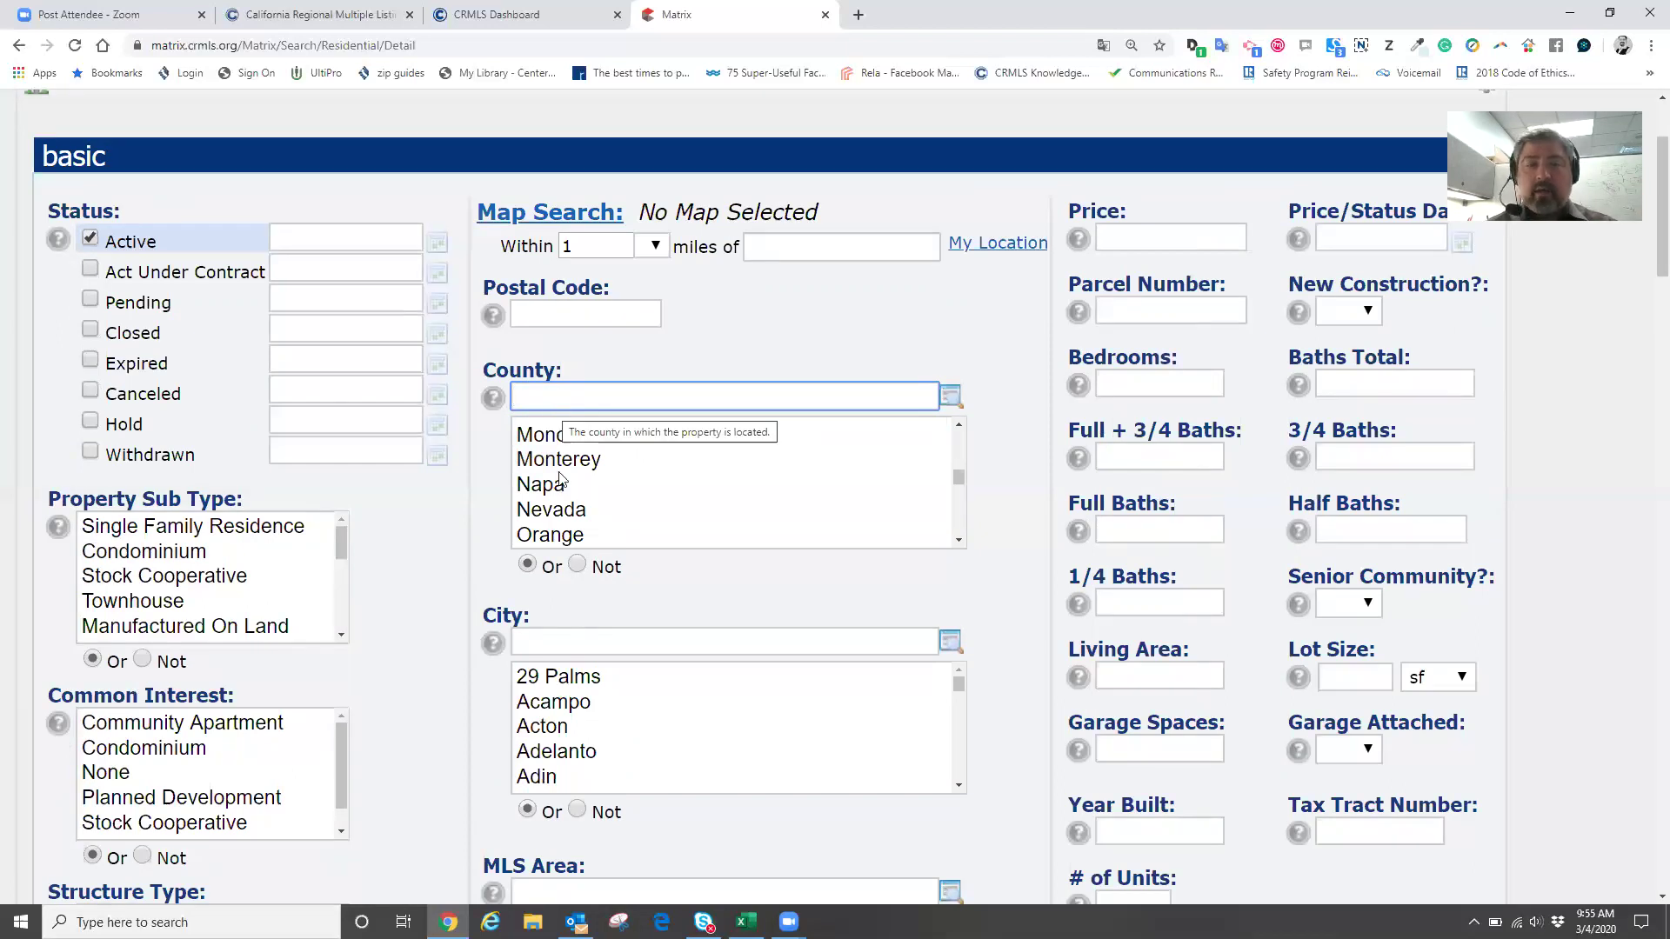
- Browse the unfiltered city list and select both Alpine Forest and Arroyo Grande
scroll(661, 360, down, 3)
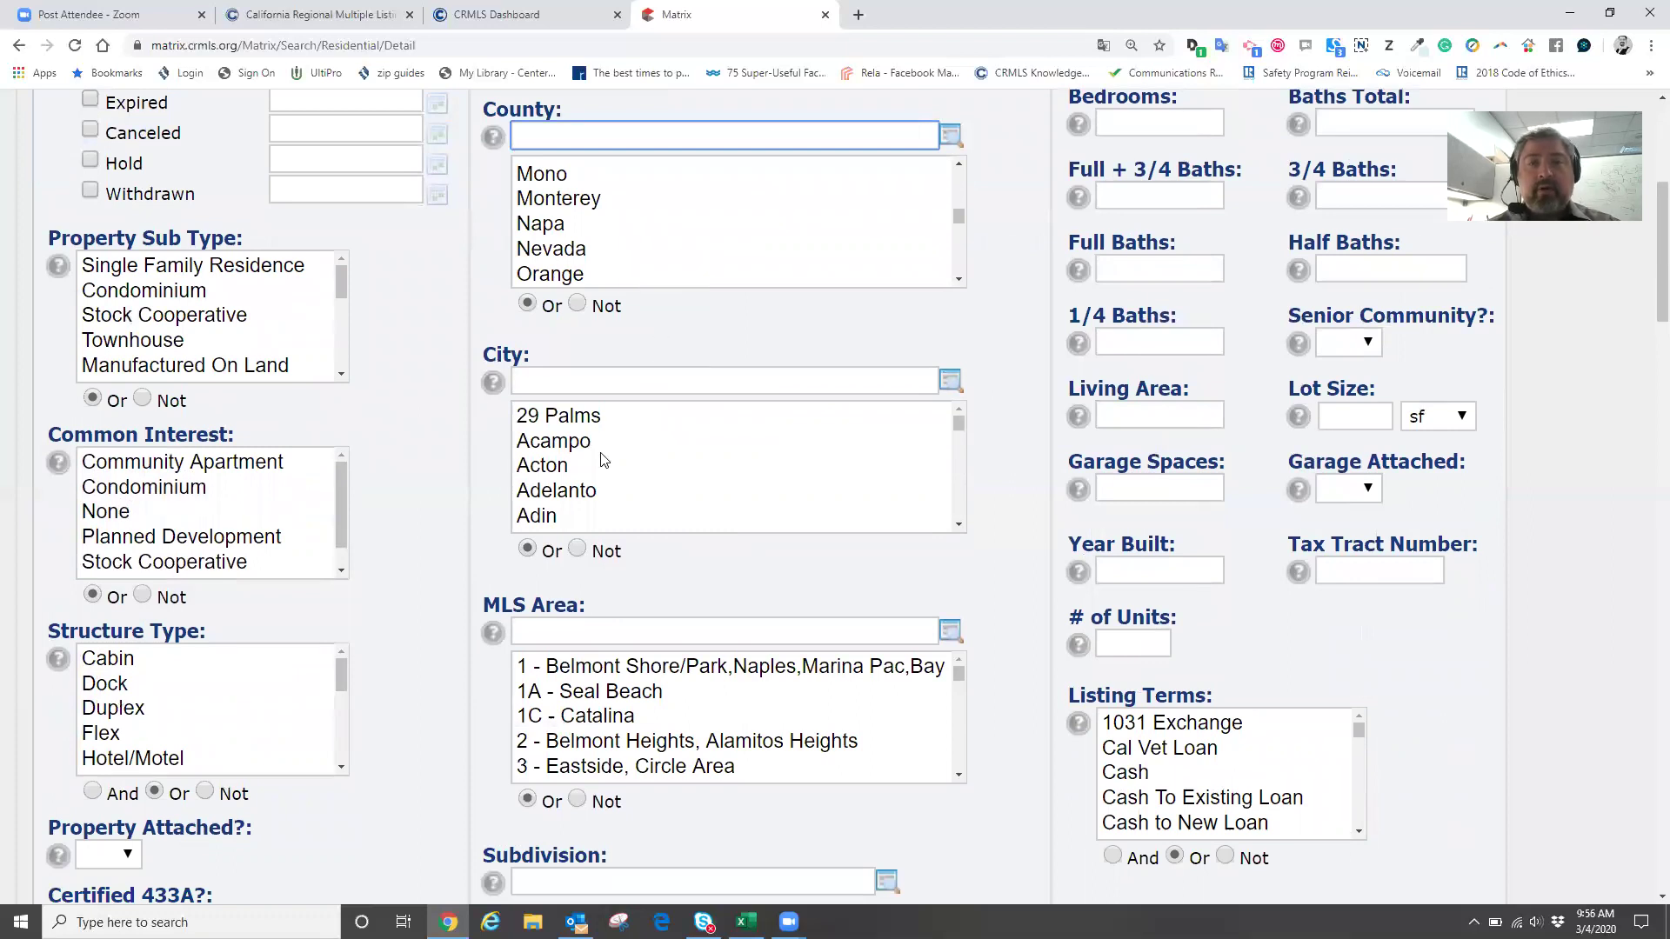
scroll(583, 444, down, 4)
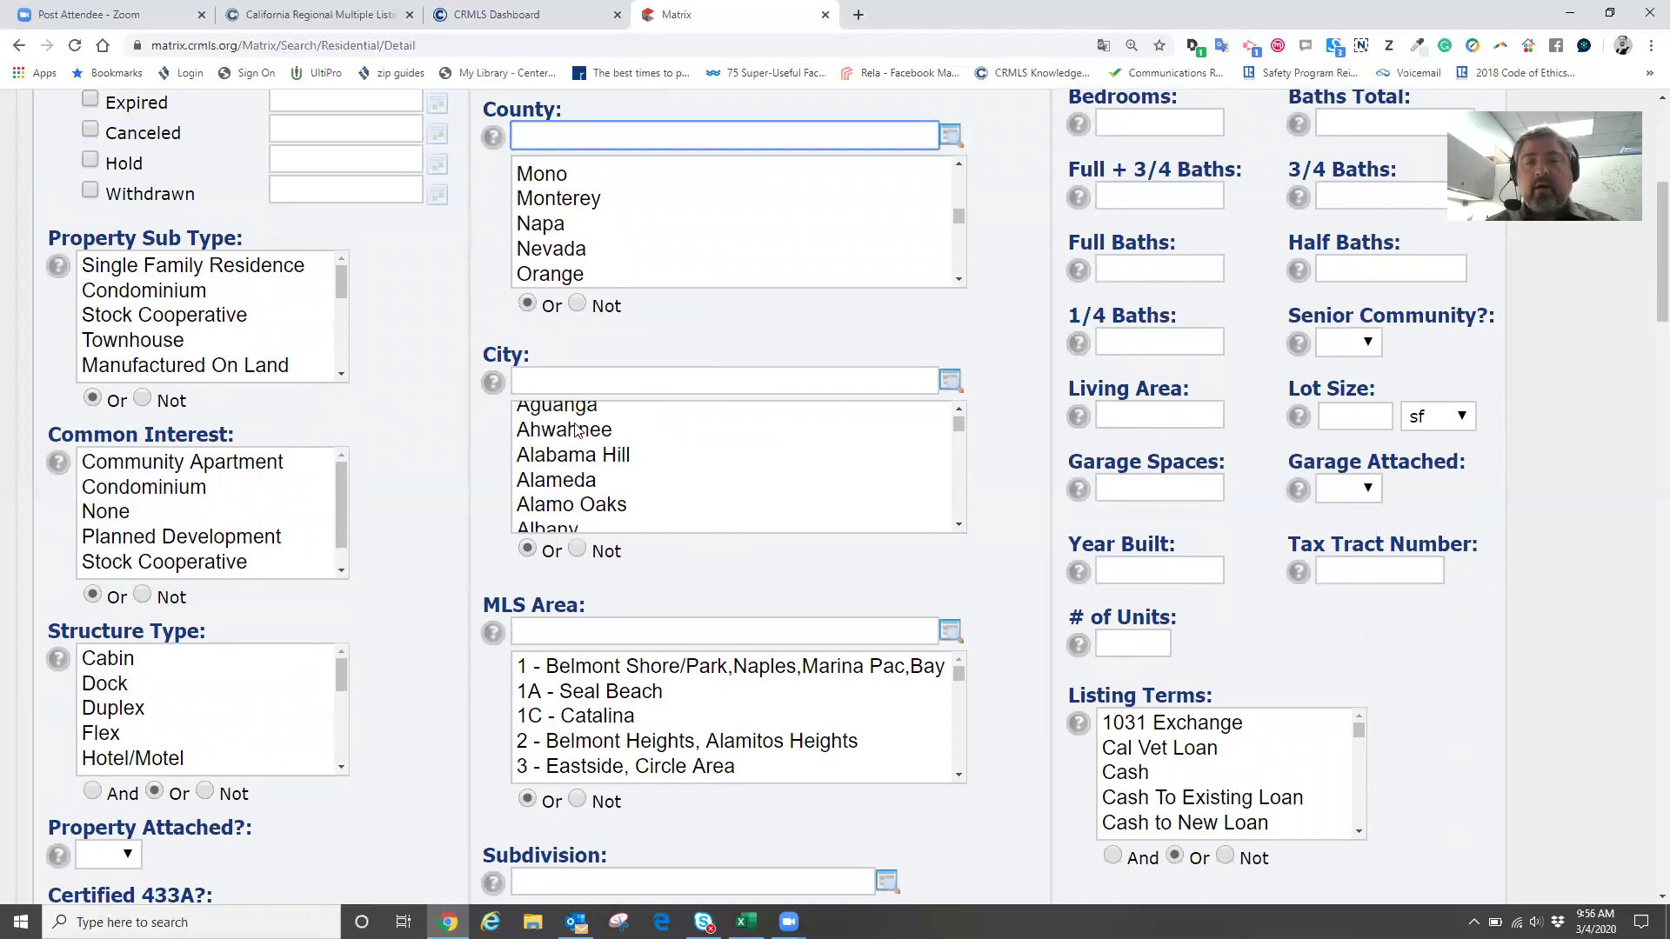
scroll(579, 435, down, 6)
scroll(598, 470, up, 3)
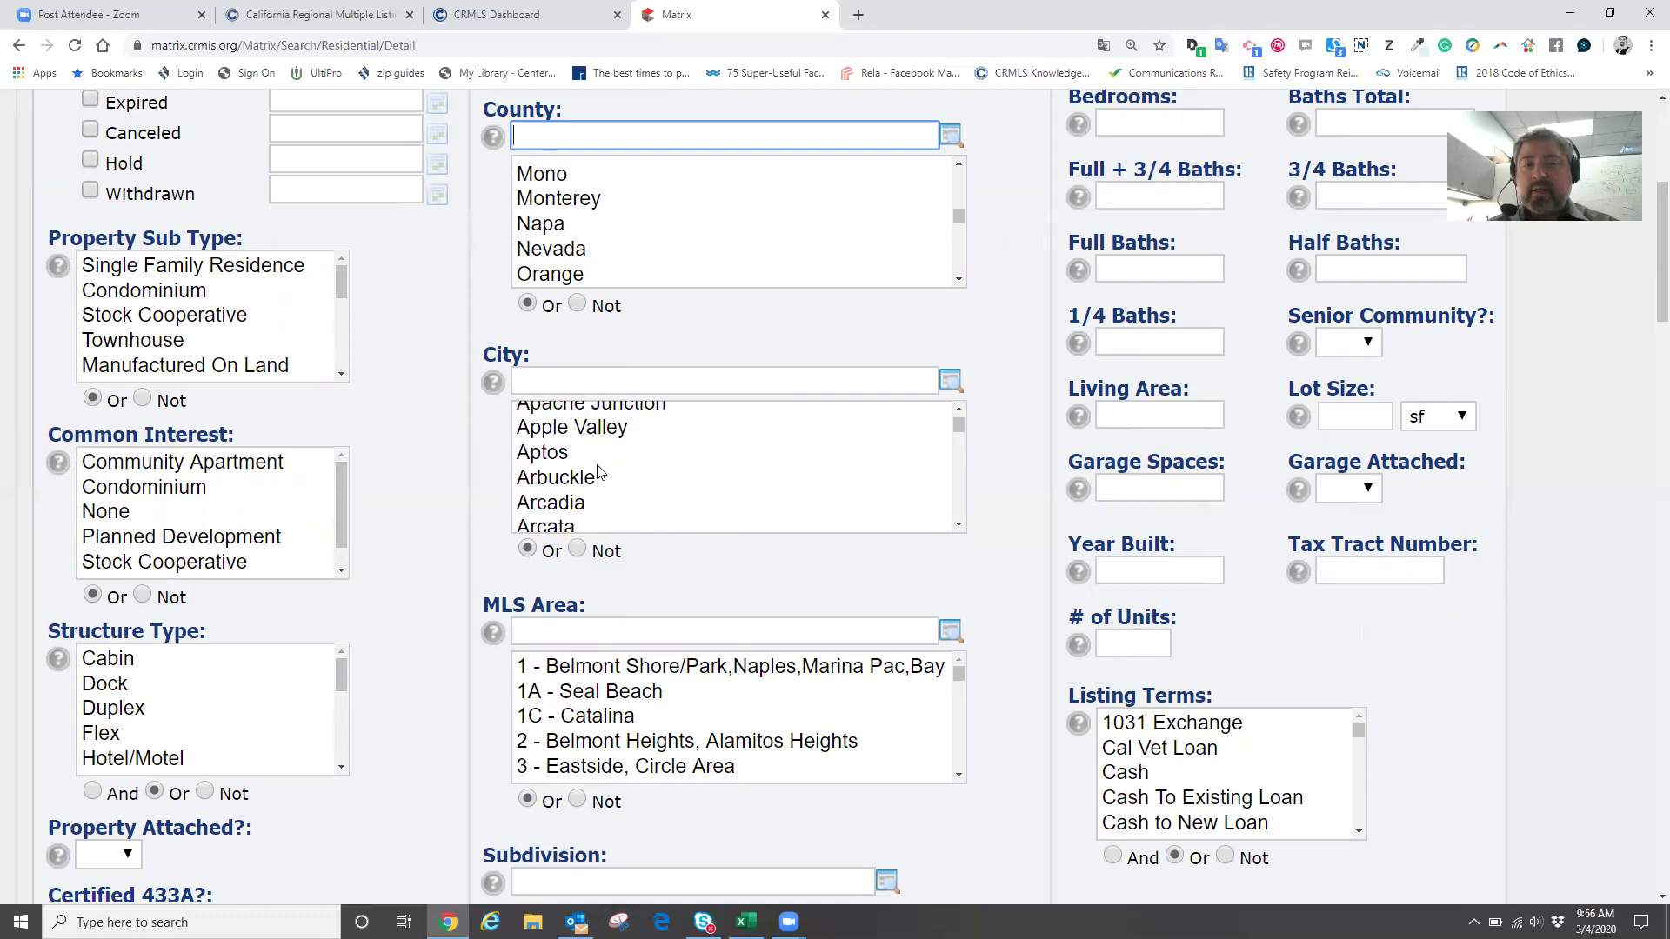
scroll(599, 470, up, 2)
scroll(574, 461, up, 1)
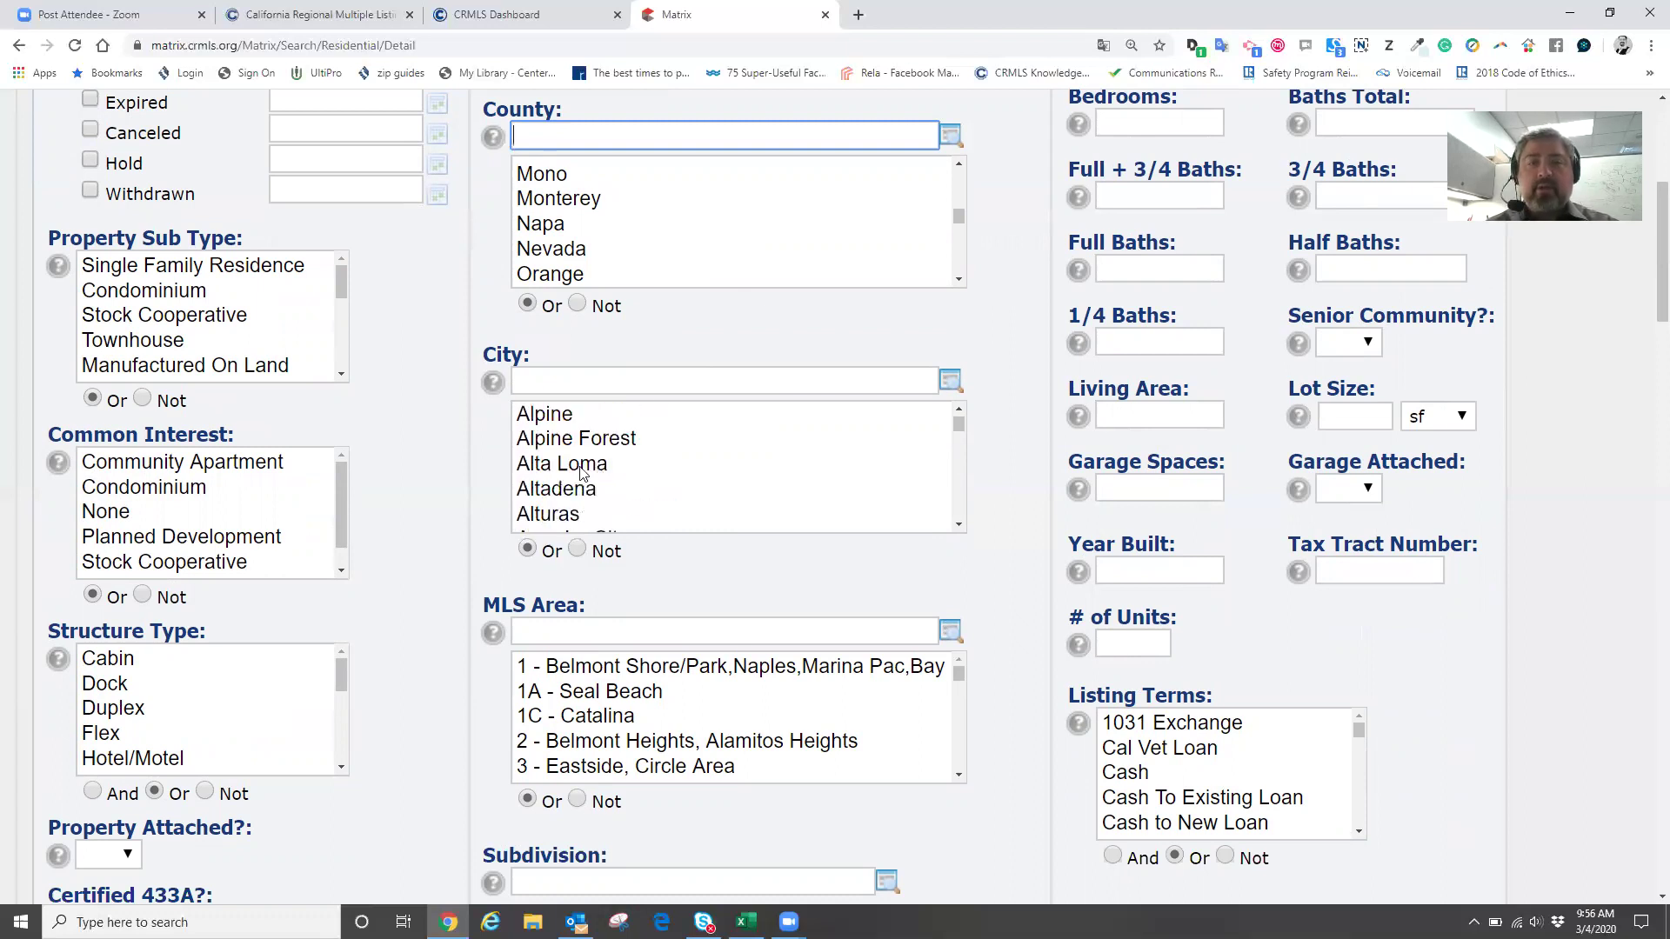
click(569, 449)
scroll(570, 461, down, 5)
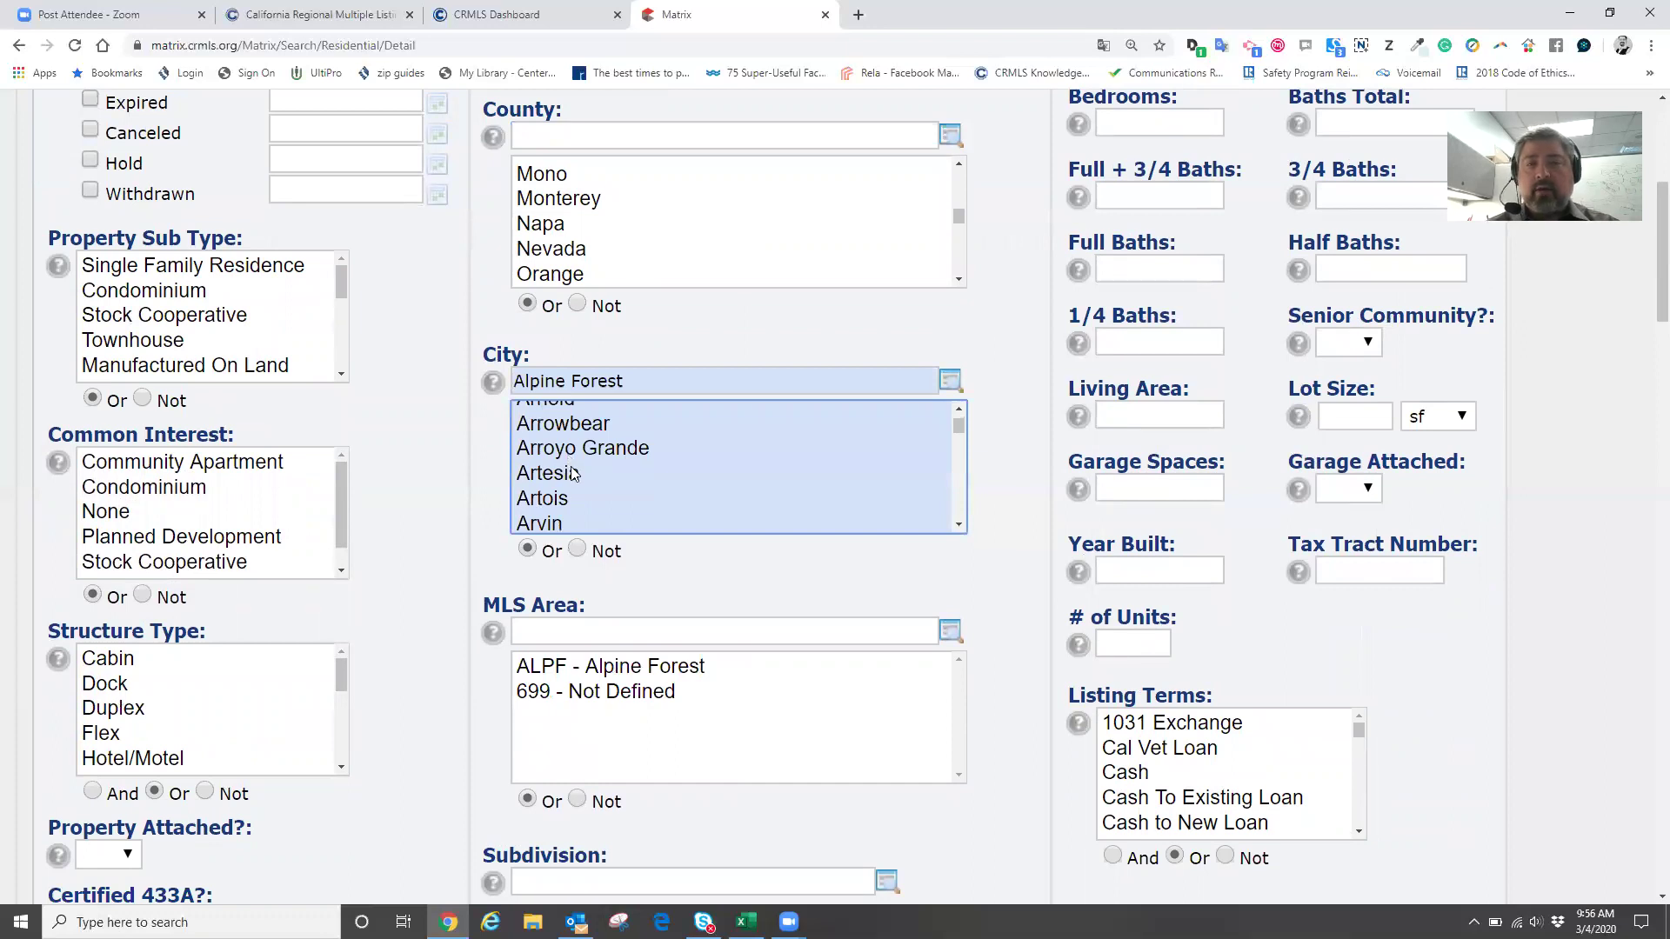
click(576, 450)
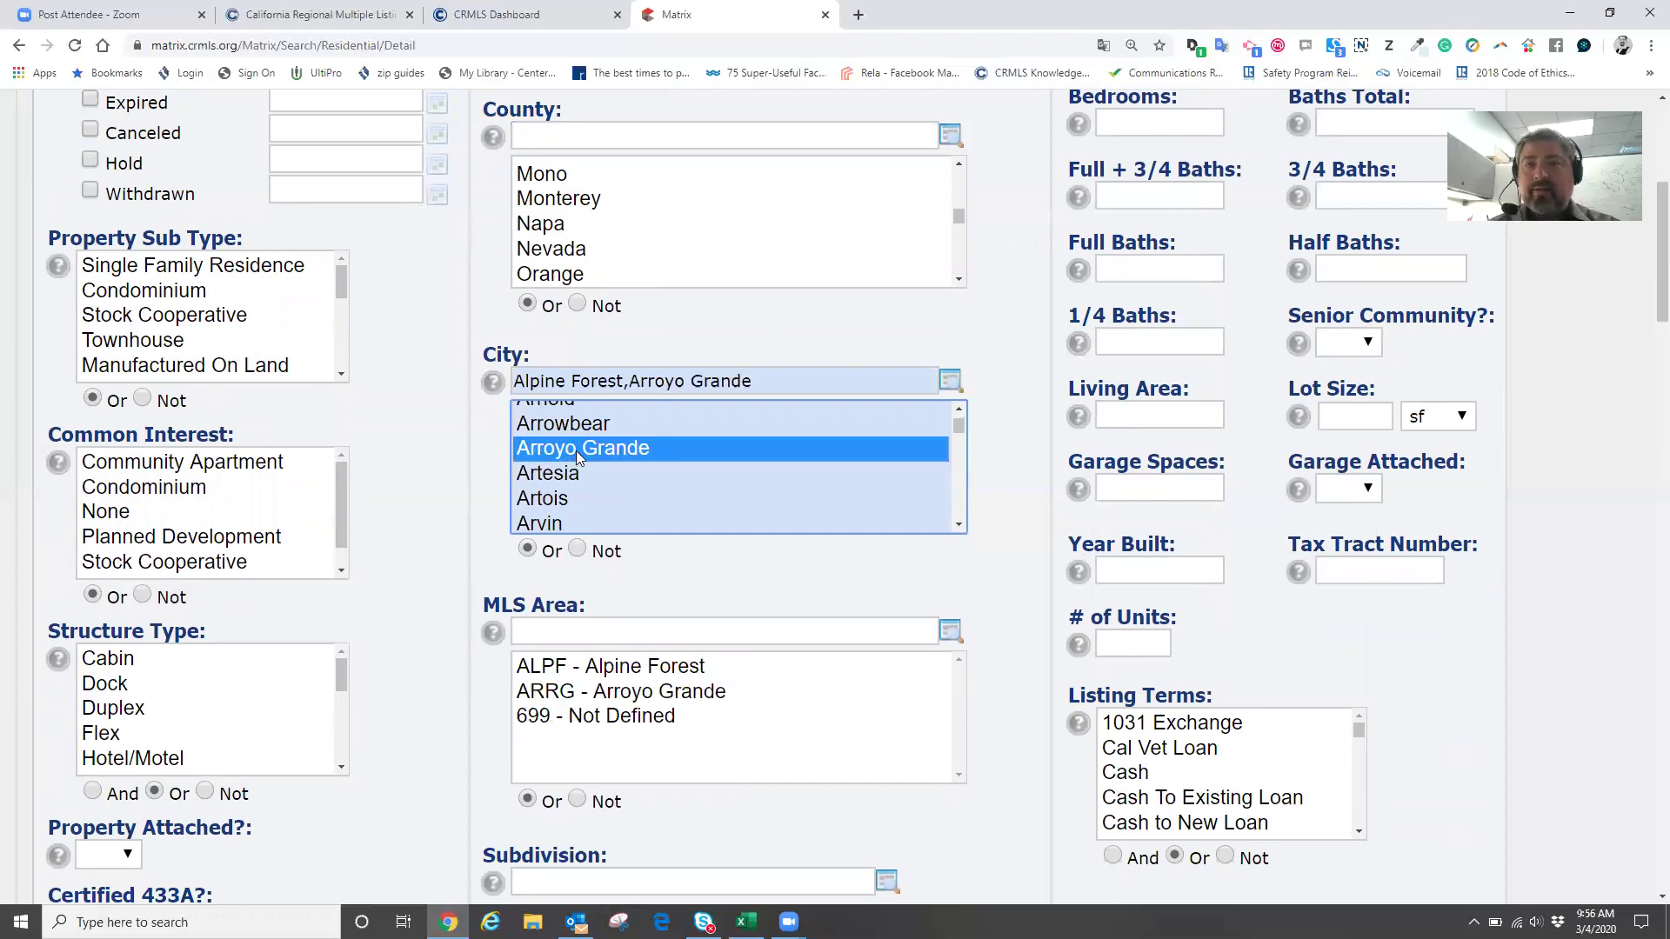
key(ctrl+minus)
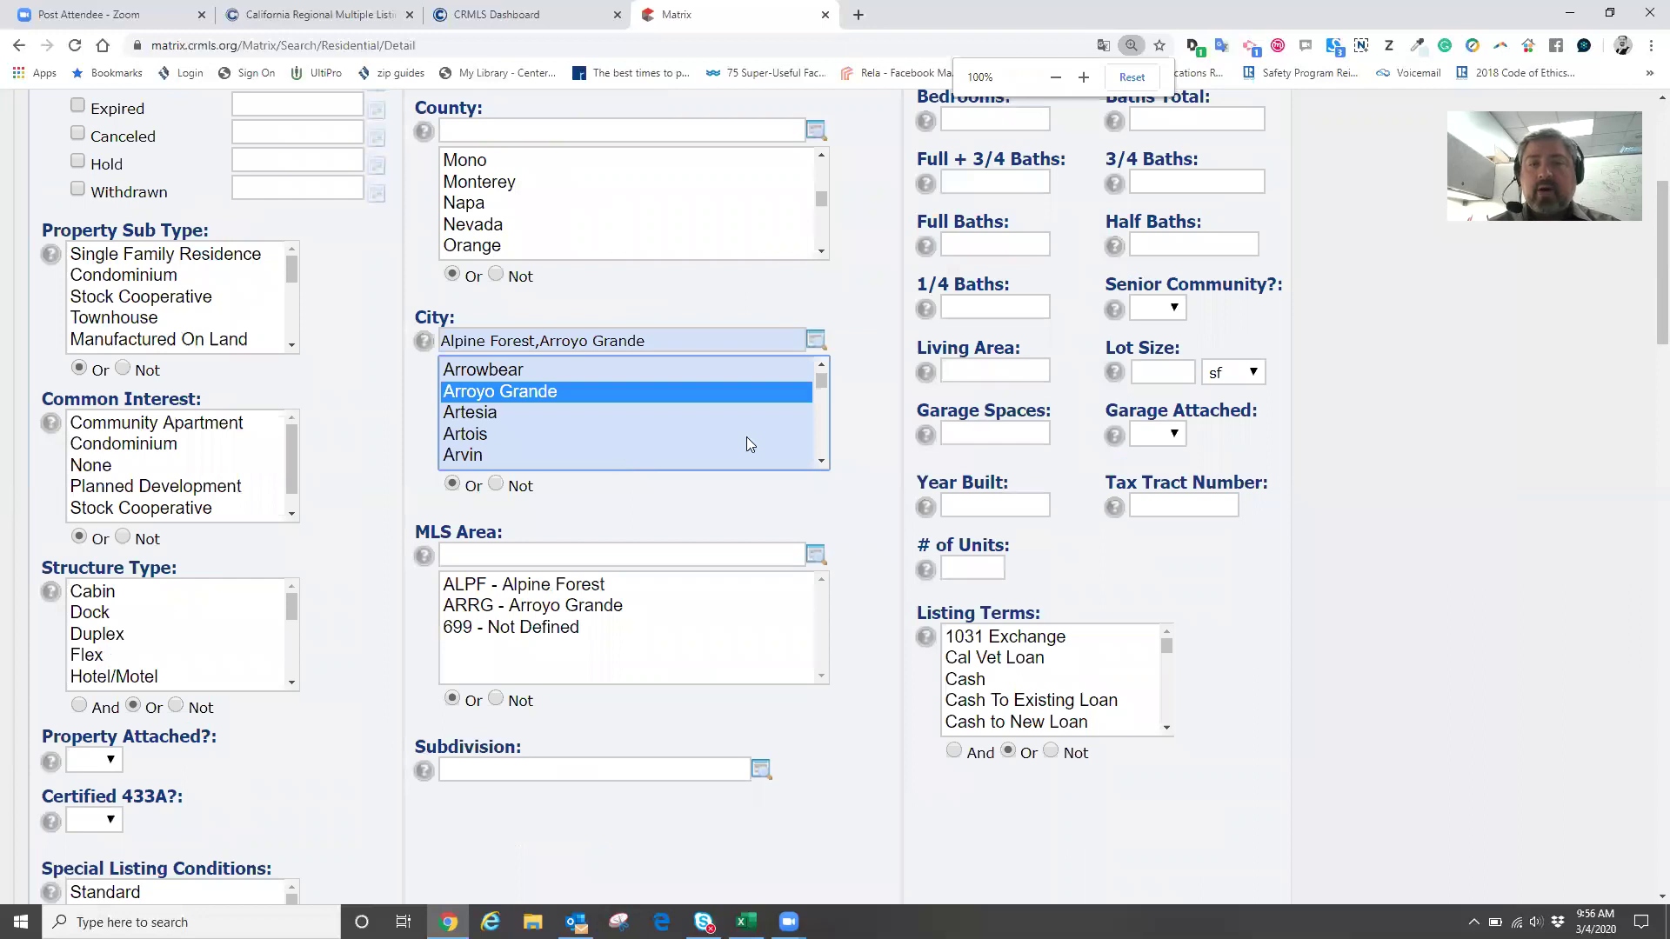
key(ctrl+0)
key(ctrl+plus)
key(ctrl+plus)
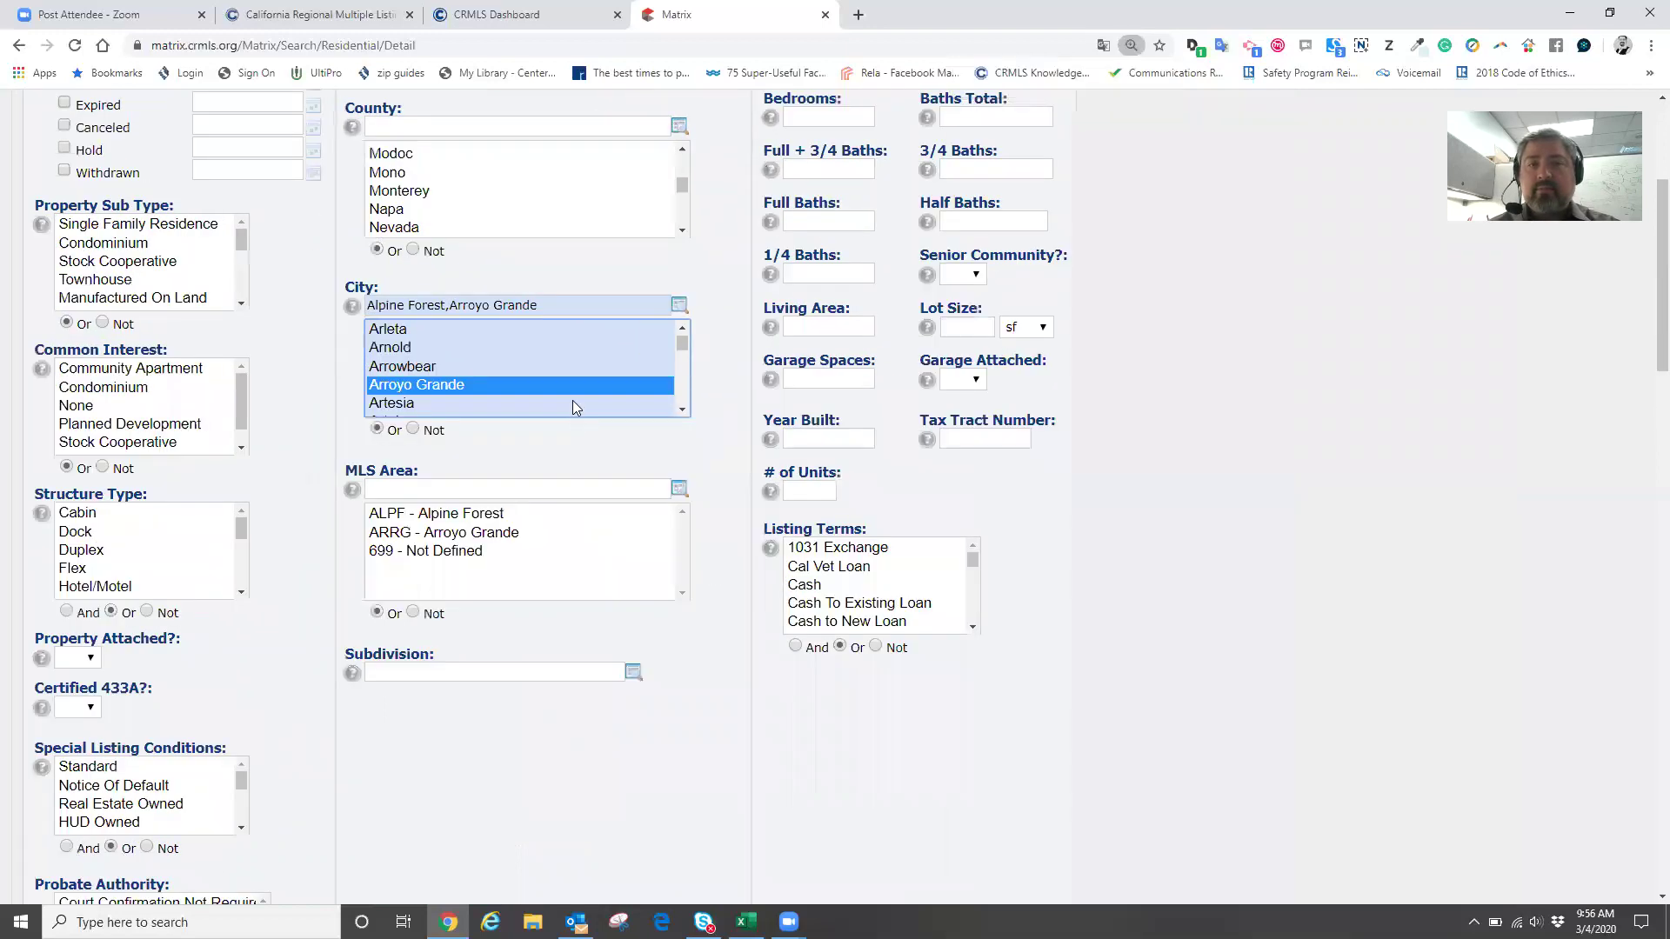
key(ctrl+plus)
key(ctrl+plus)
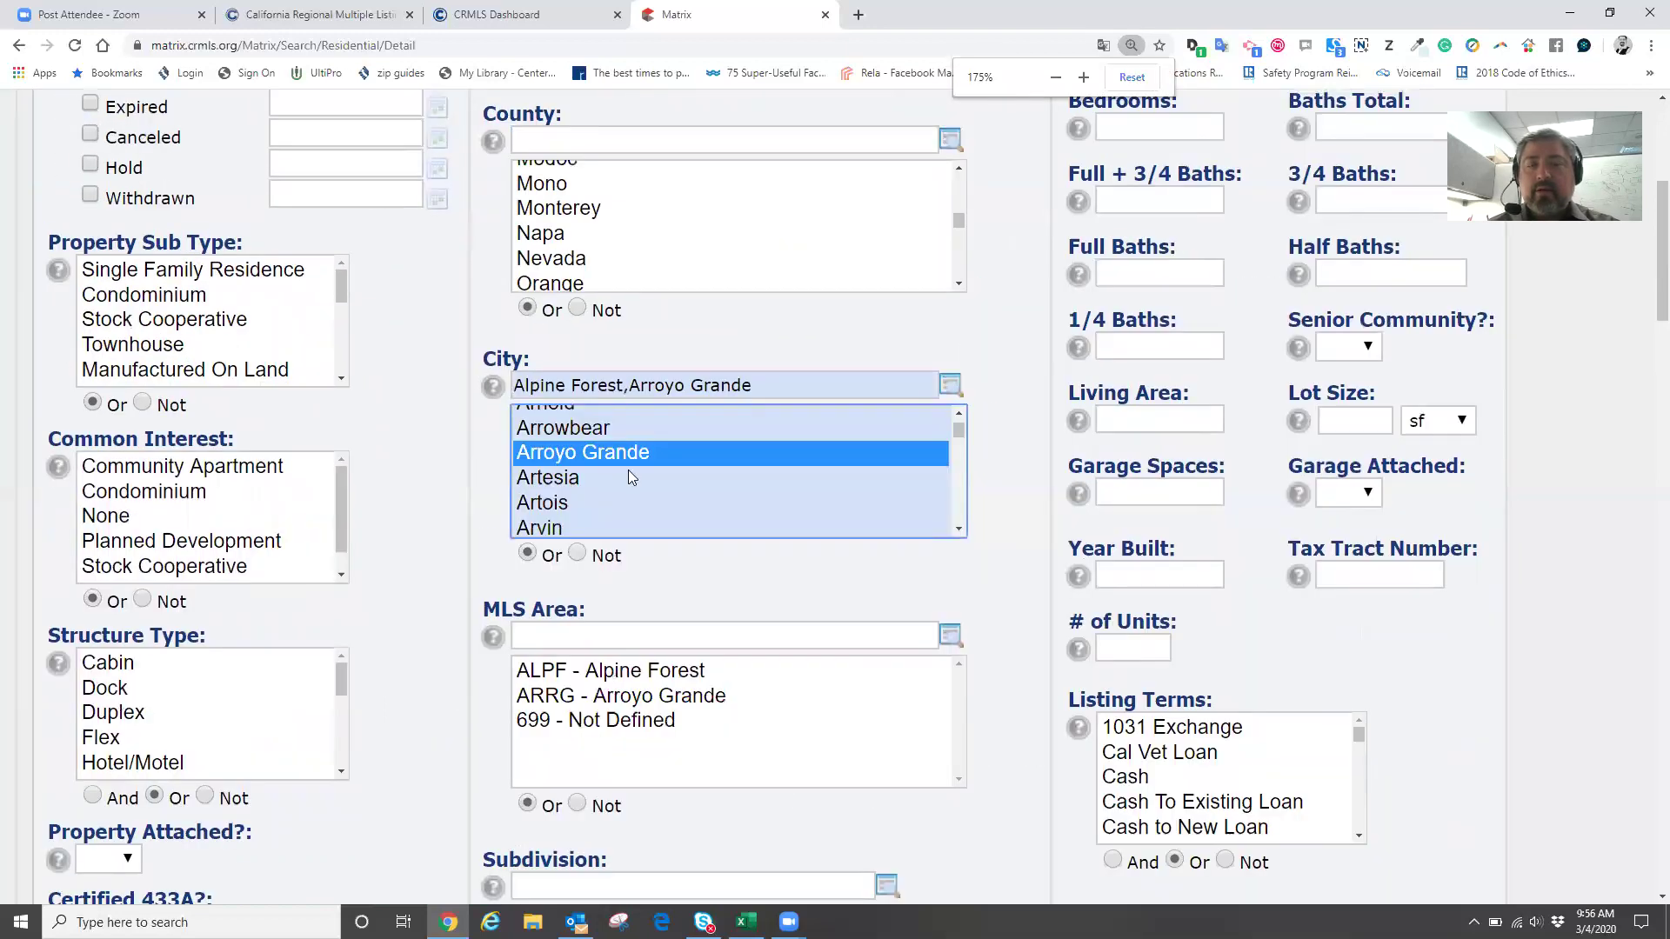
- Add Bel Air to the selected cities and remove it again, and clear the whole city criterion
scroll(630, 477, down, 10)
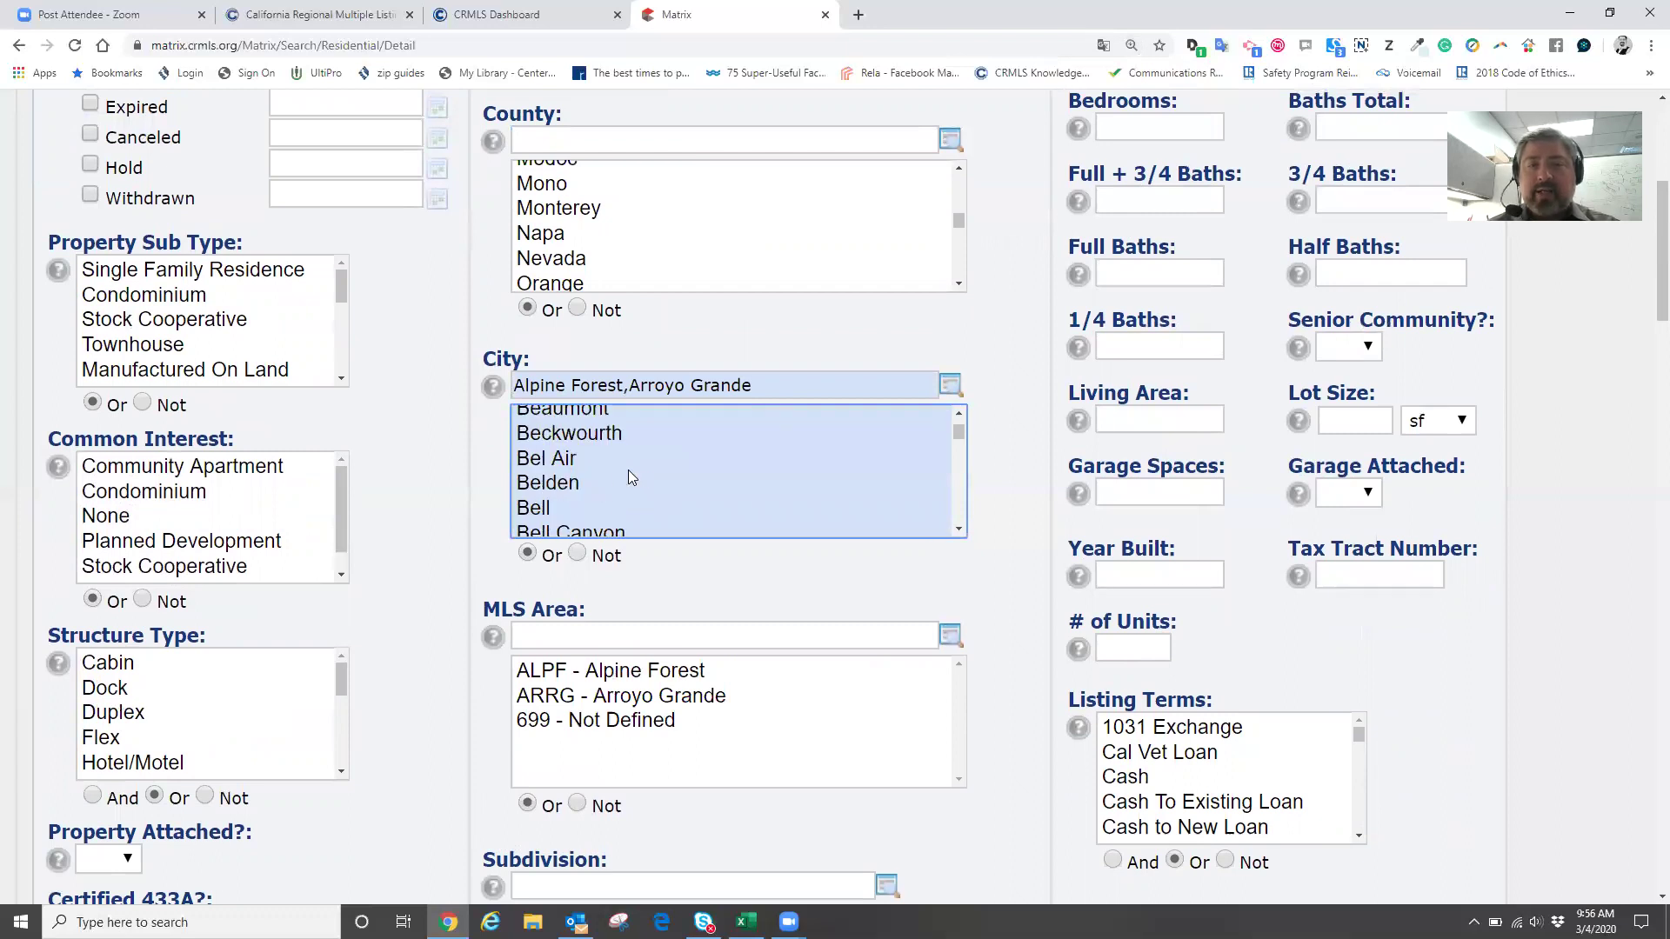
click(556, 470)
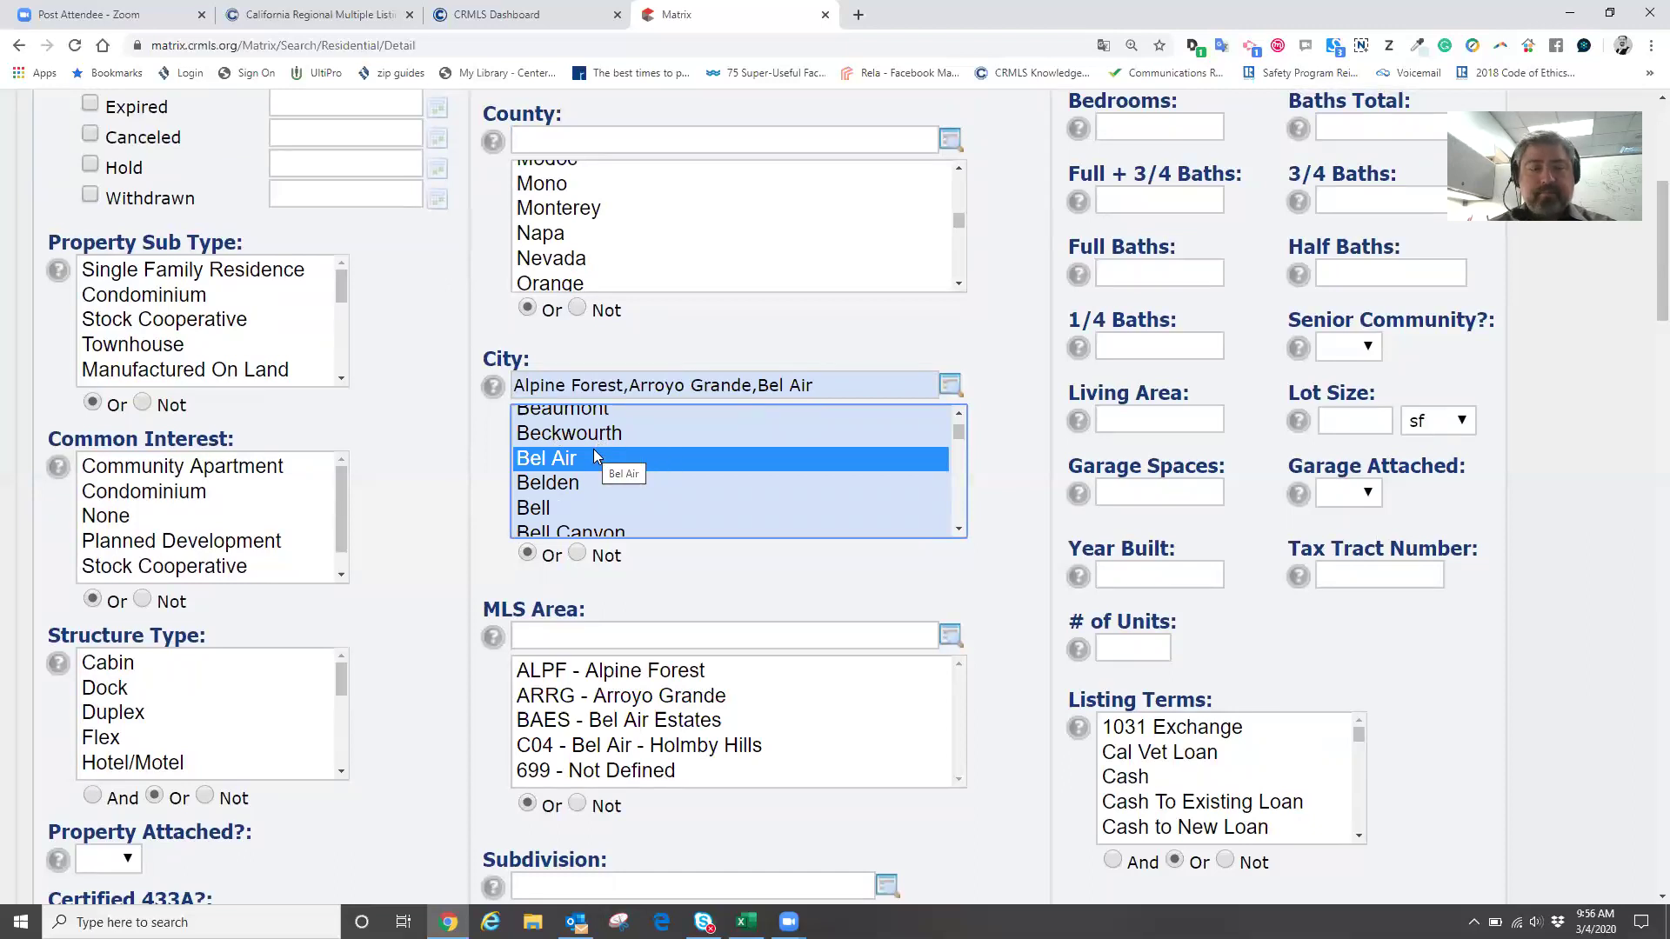
ctrl+click(595, 458)
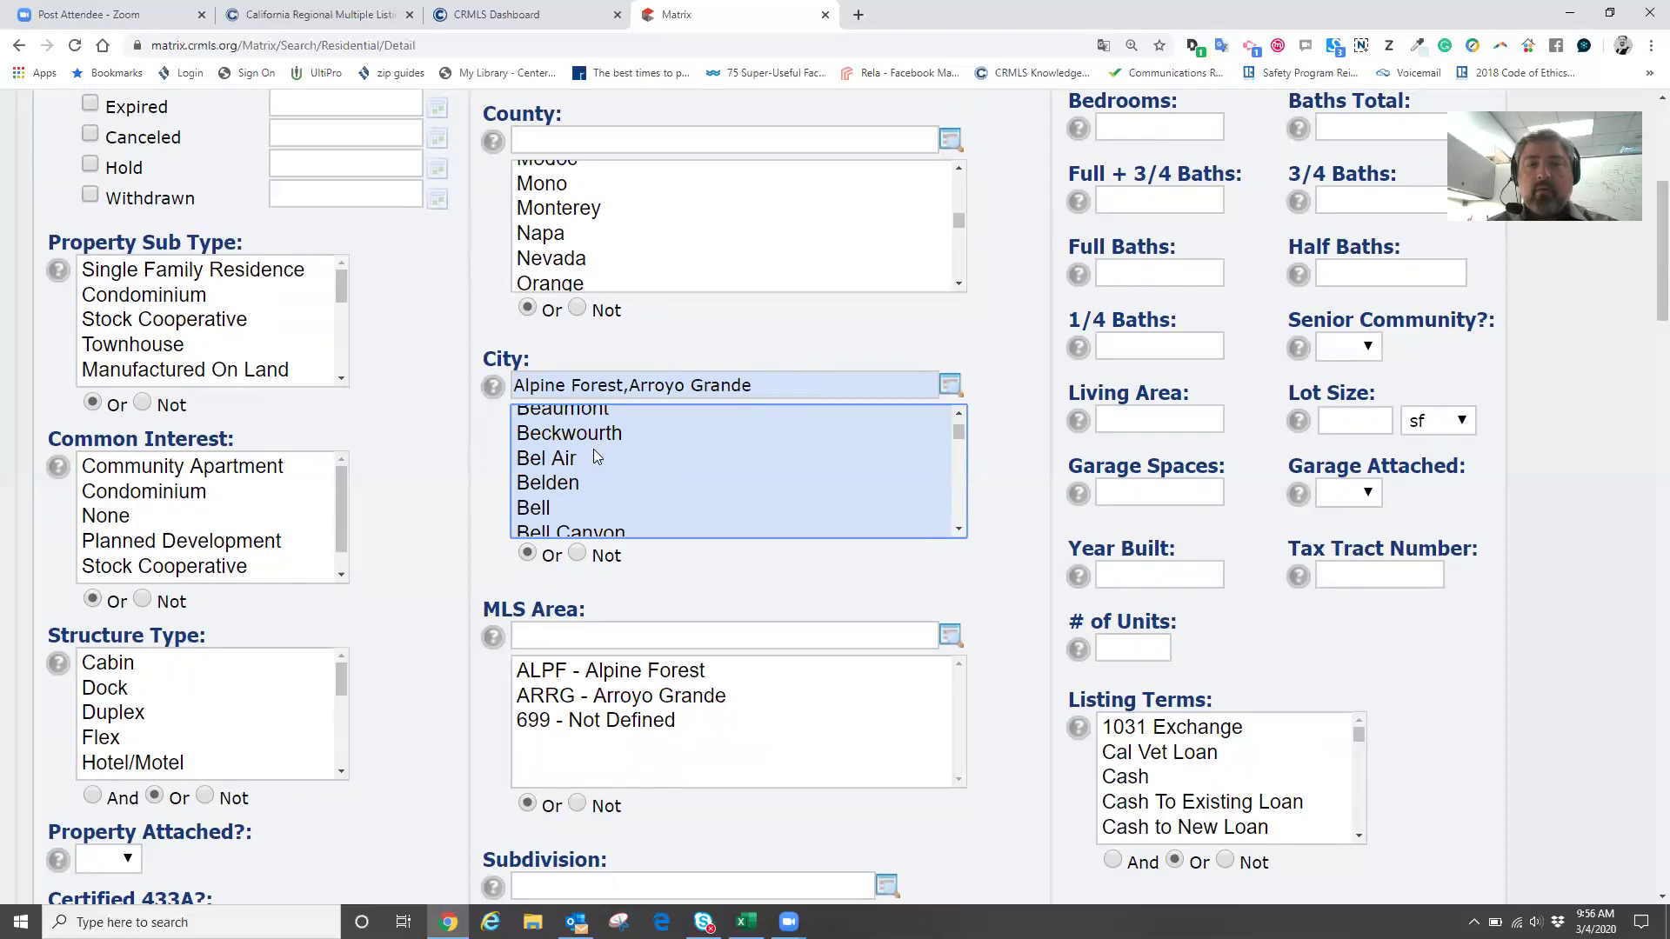
click(792, 392)
key(Delete)
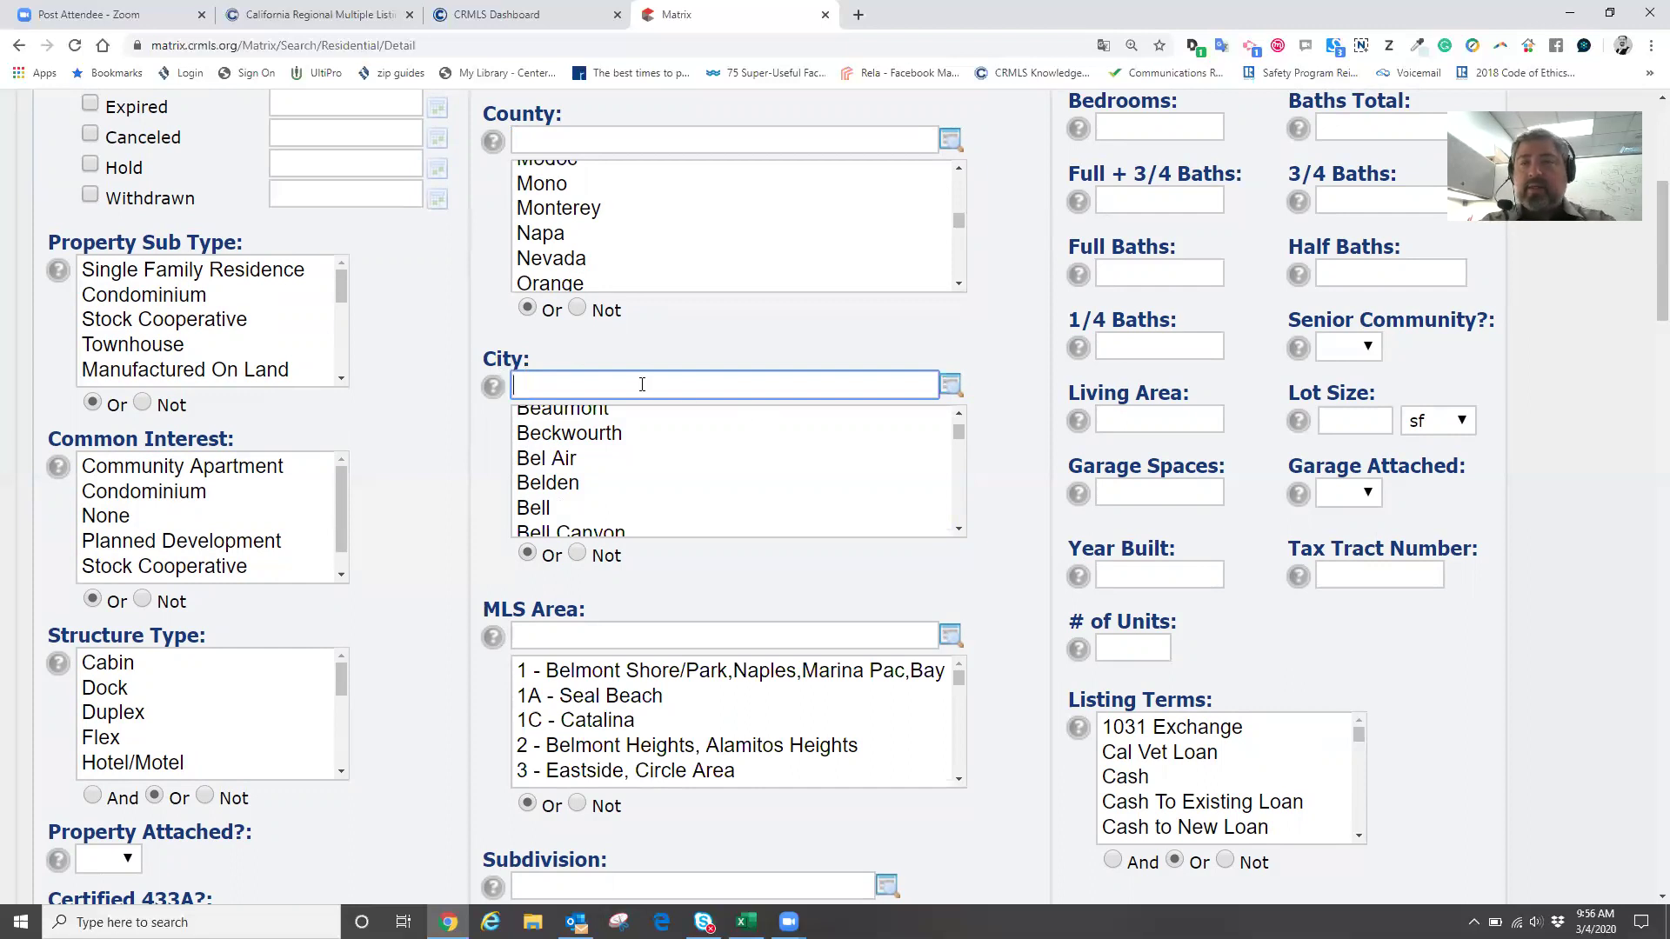
- Enter Irvine, Costa Mesa and Aliso Viejo as comma-separated cities in the city criterion
text(irvine)
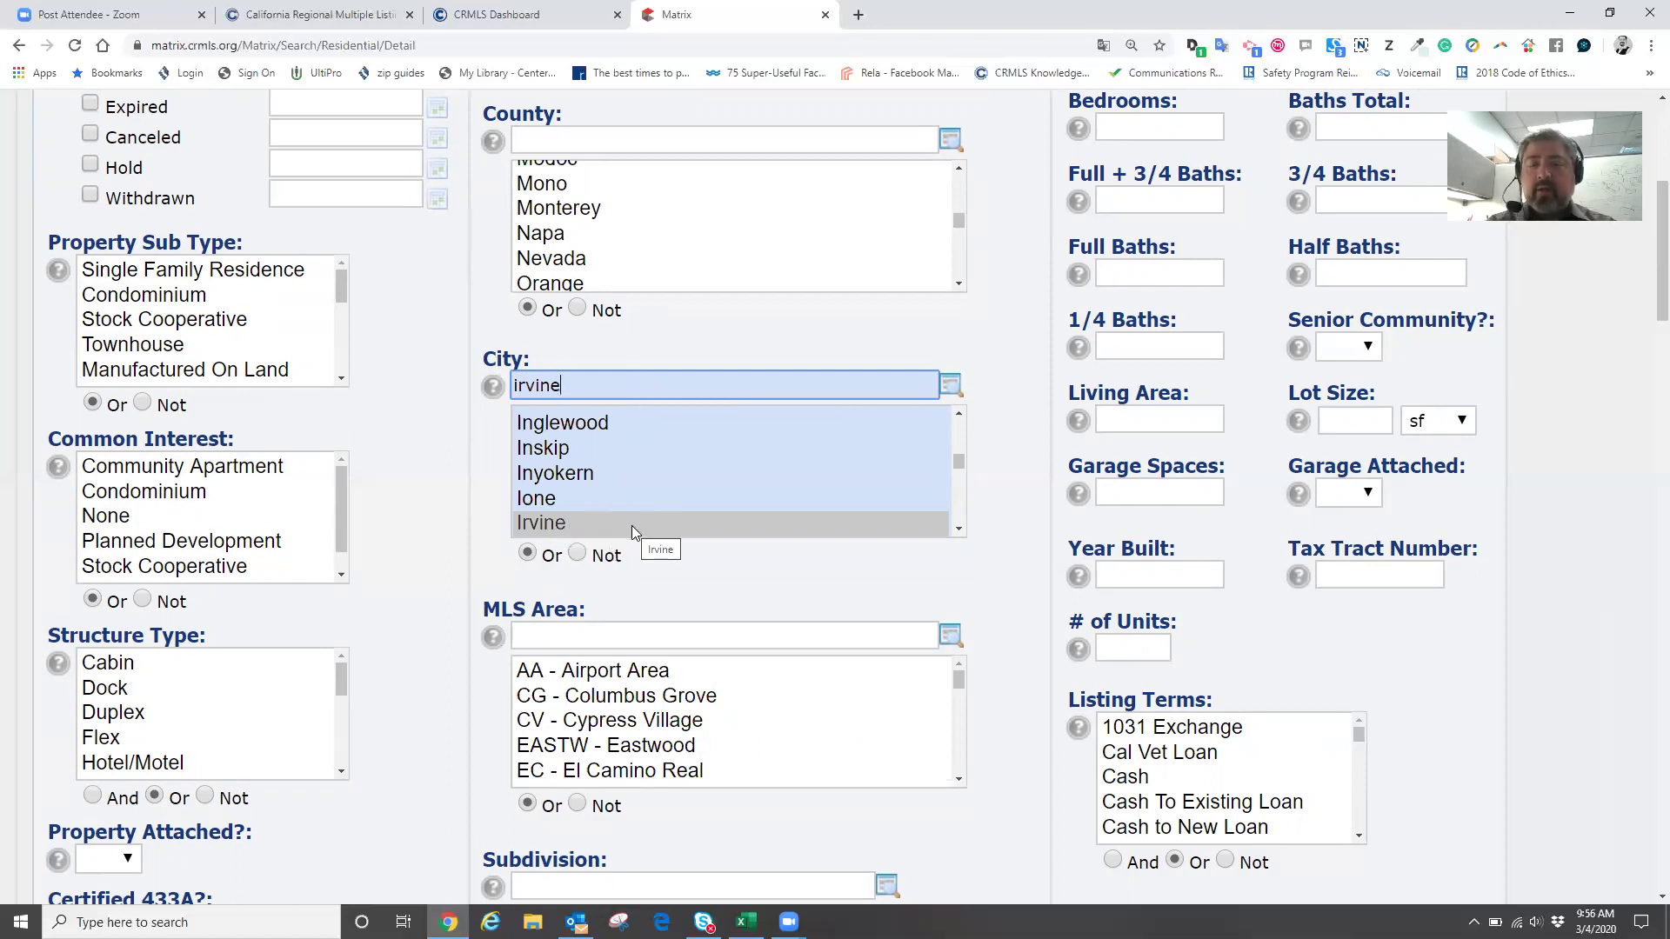
text(,)
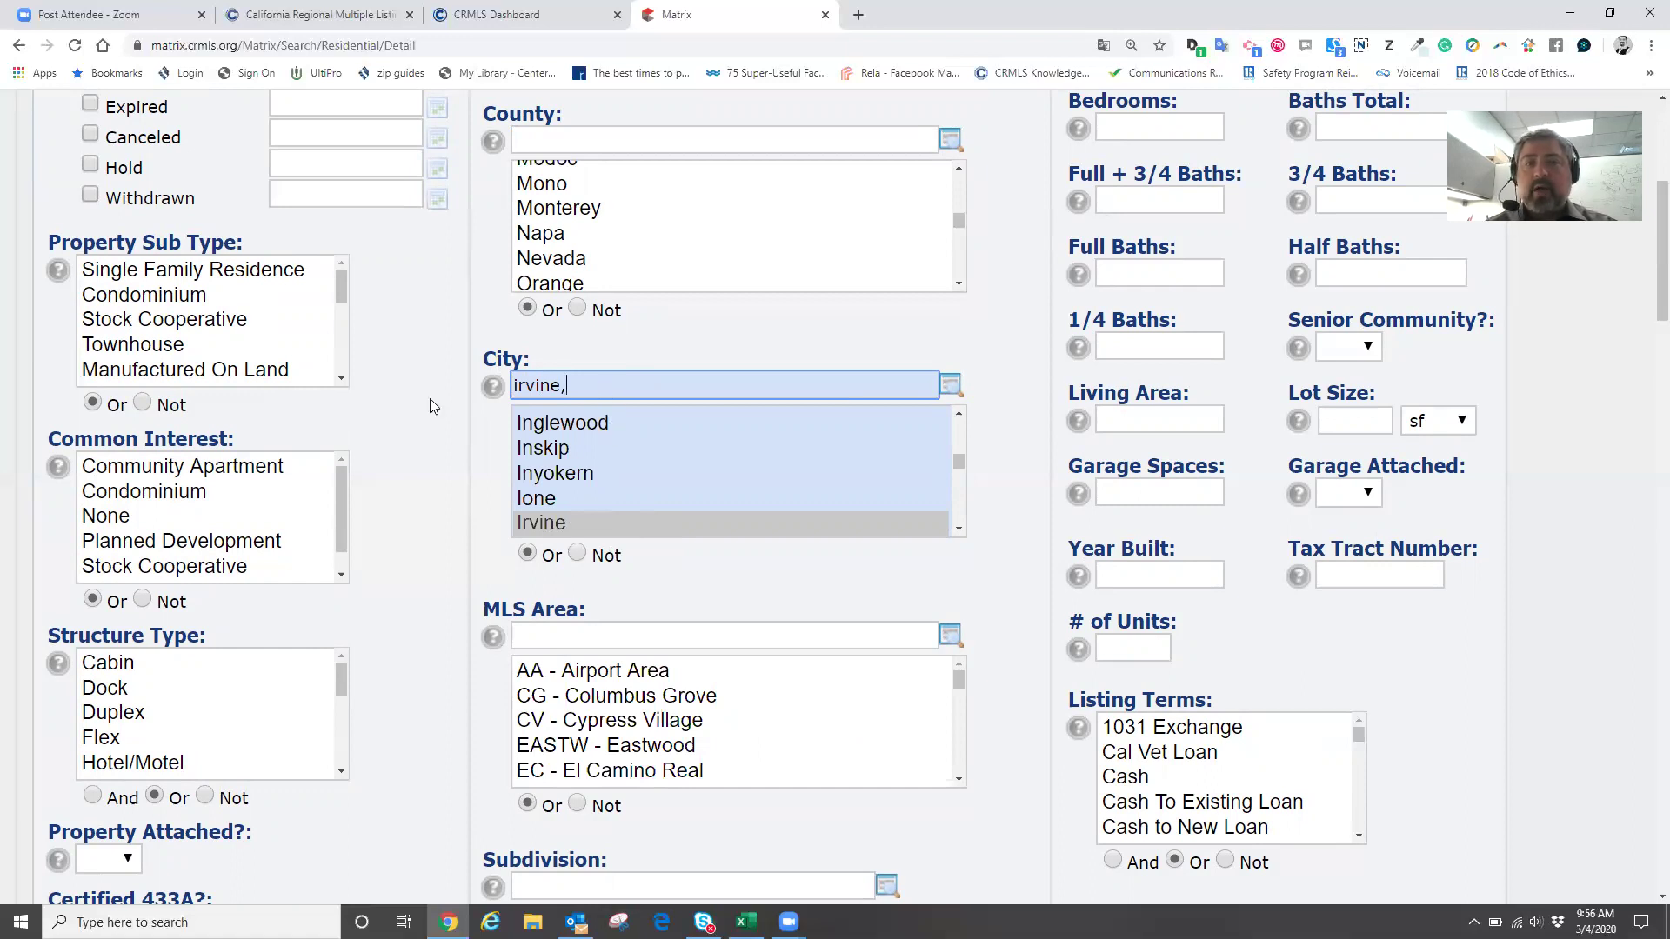
key(ctrl+a)
text(irvine)
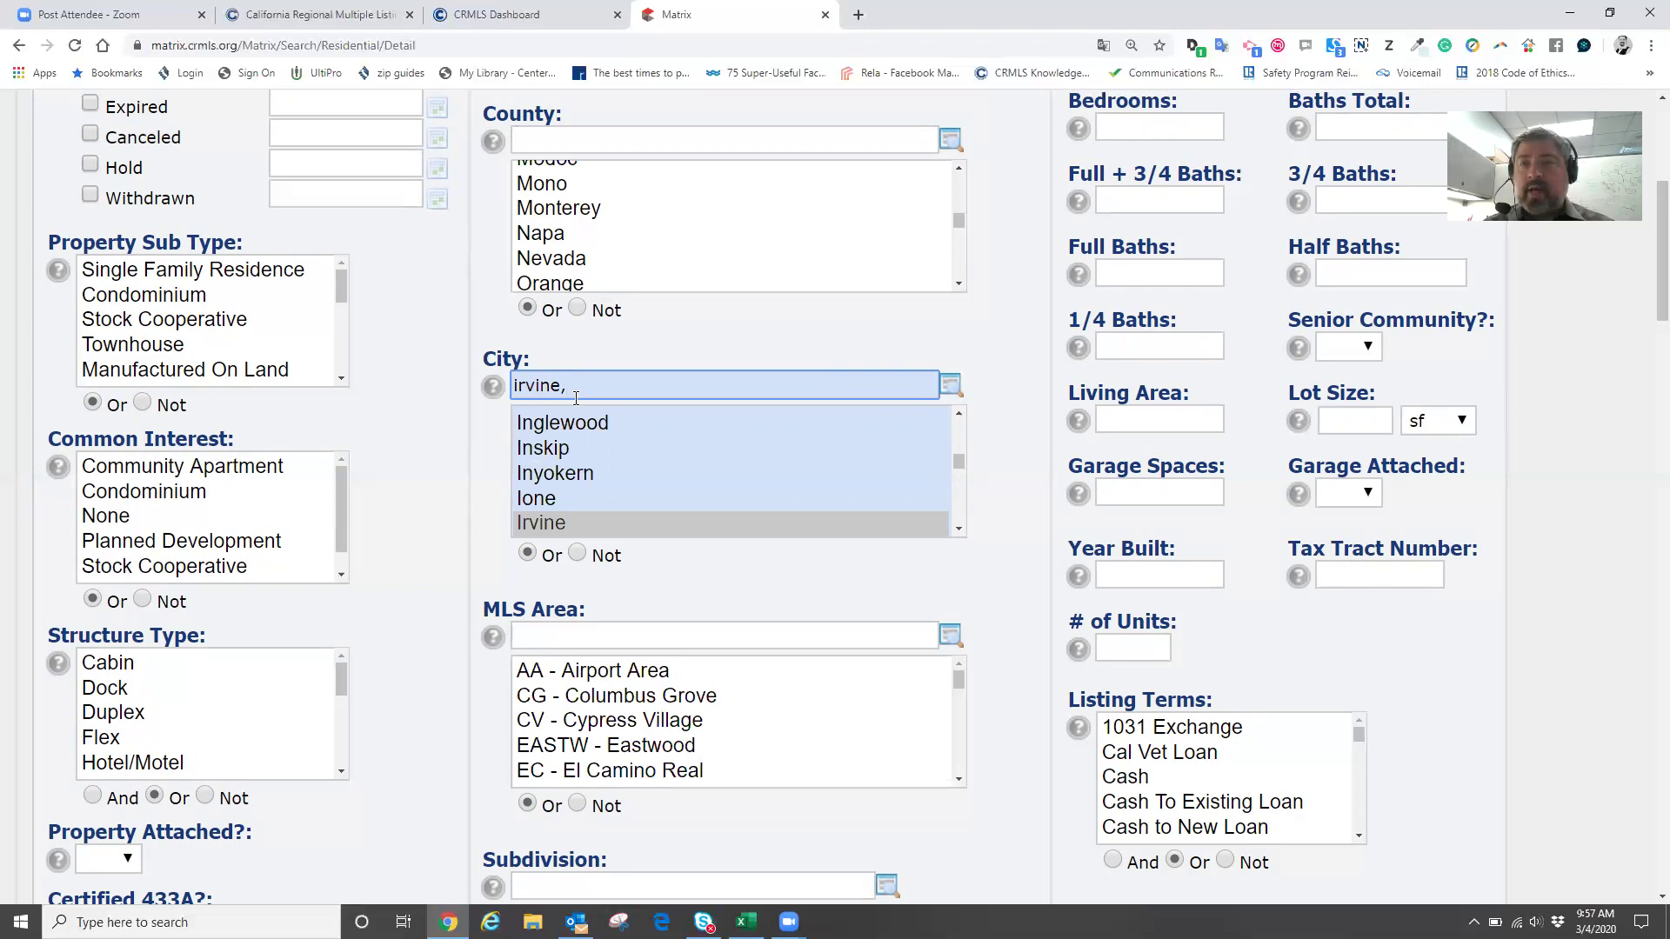
text(c)
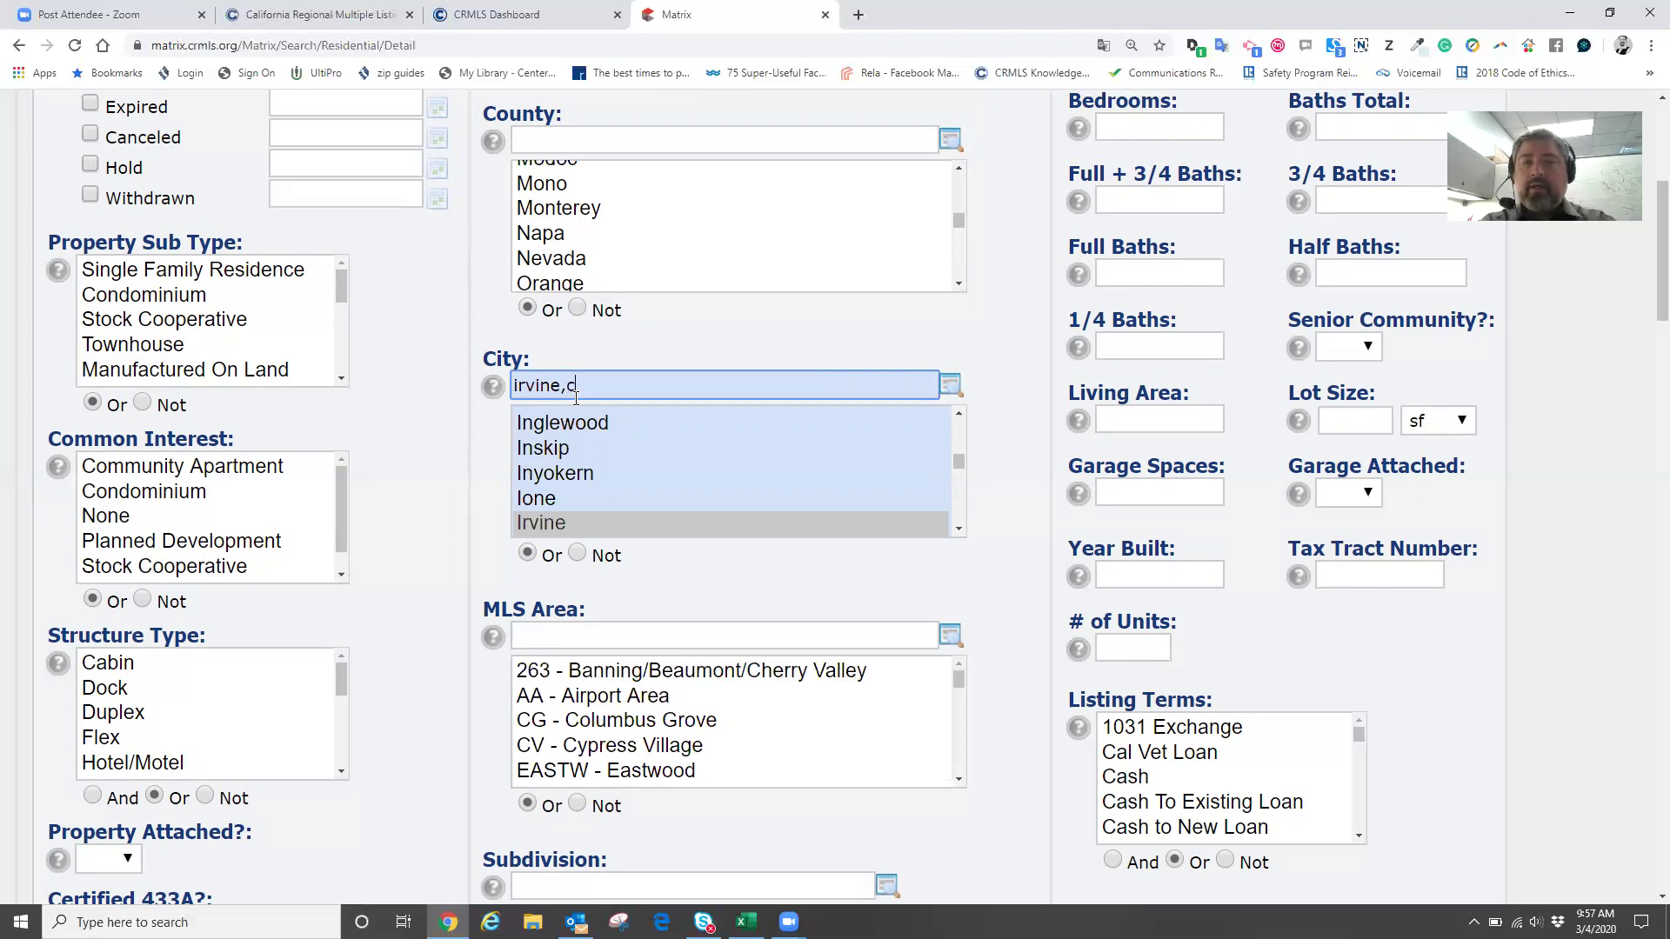
text(osta me)
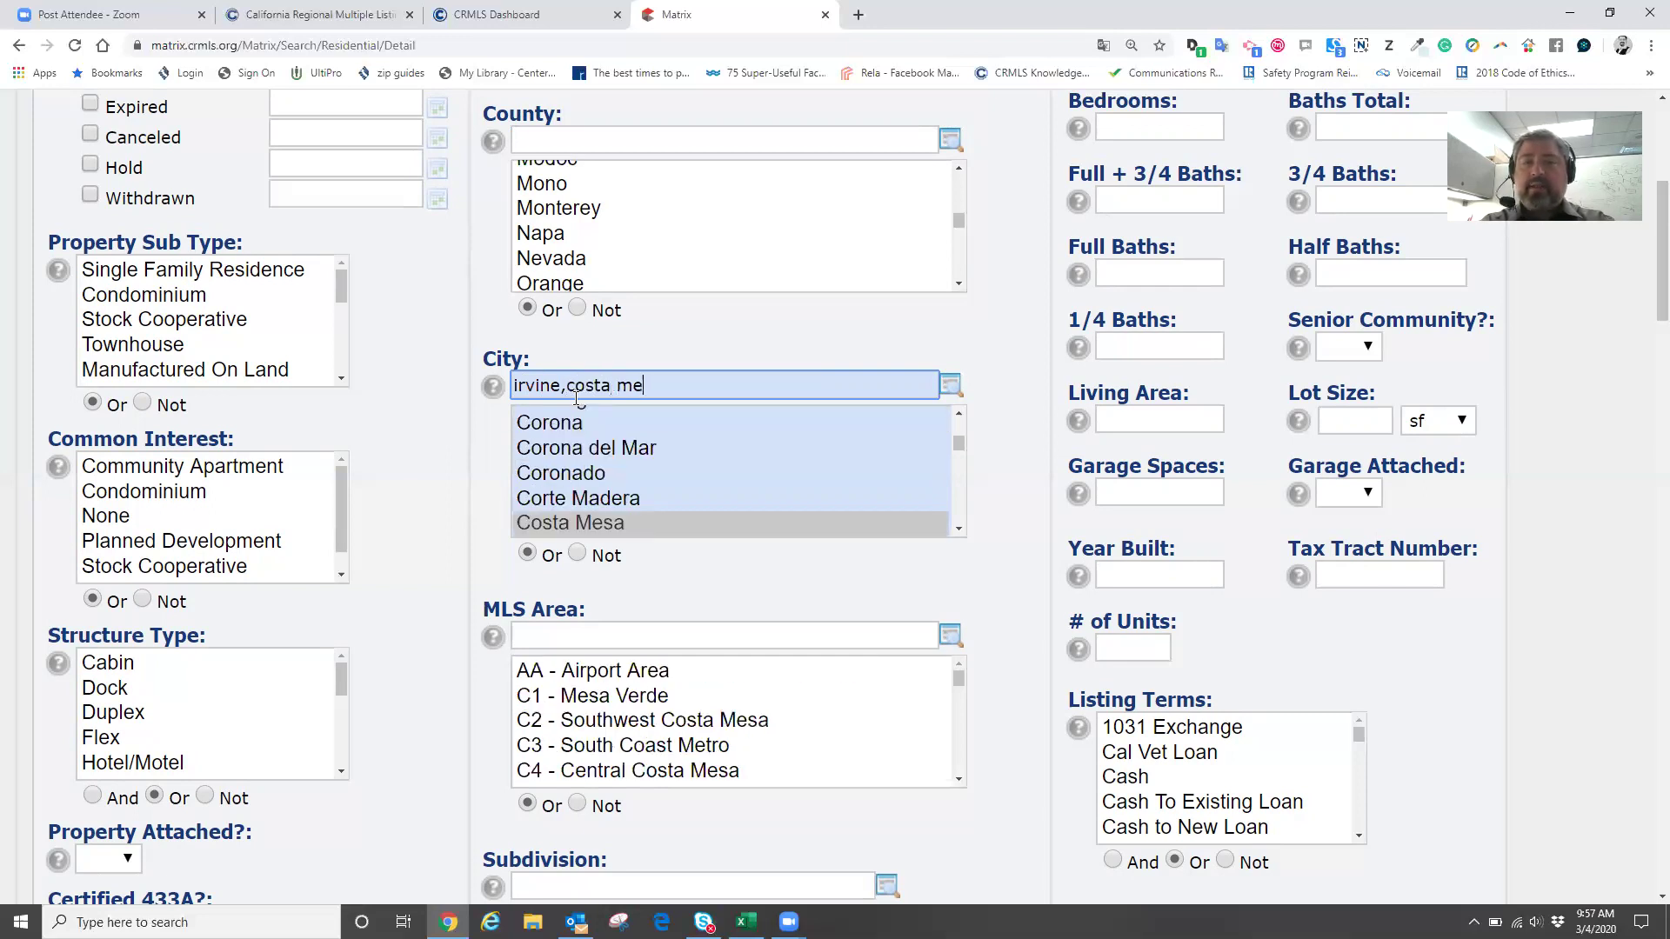
text(sa,)
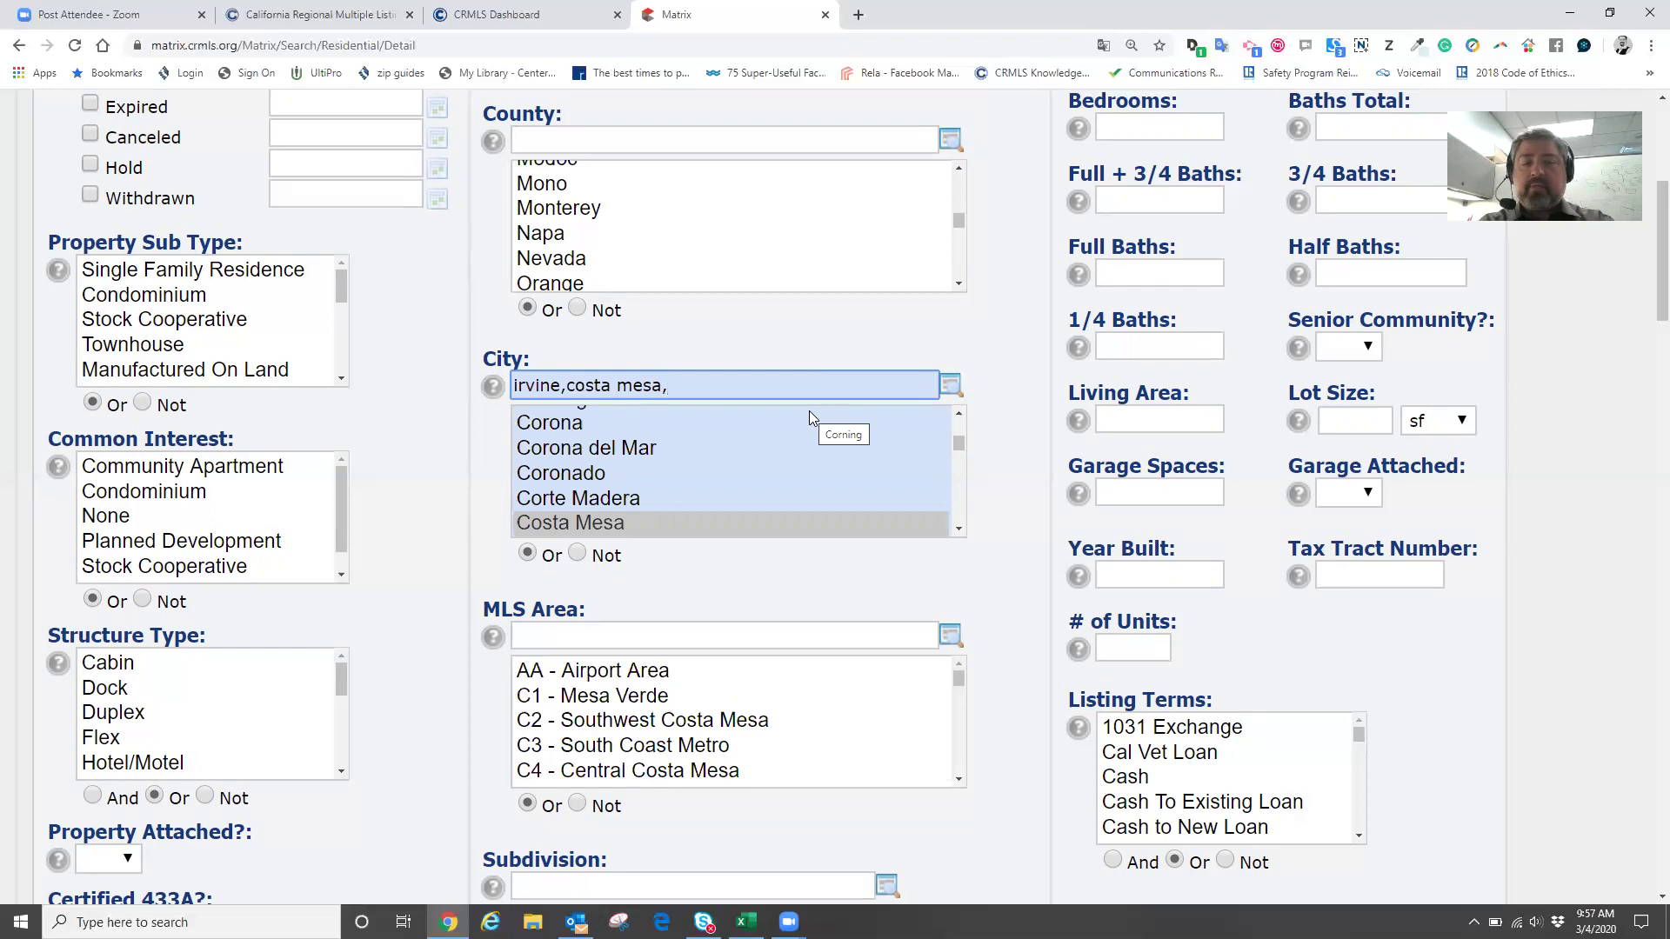
text(aliso )
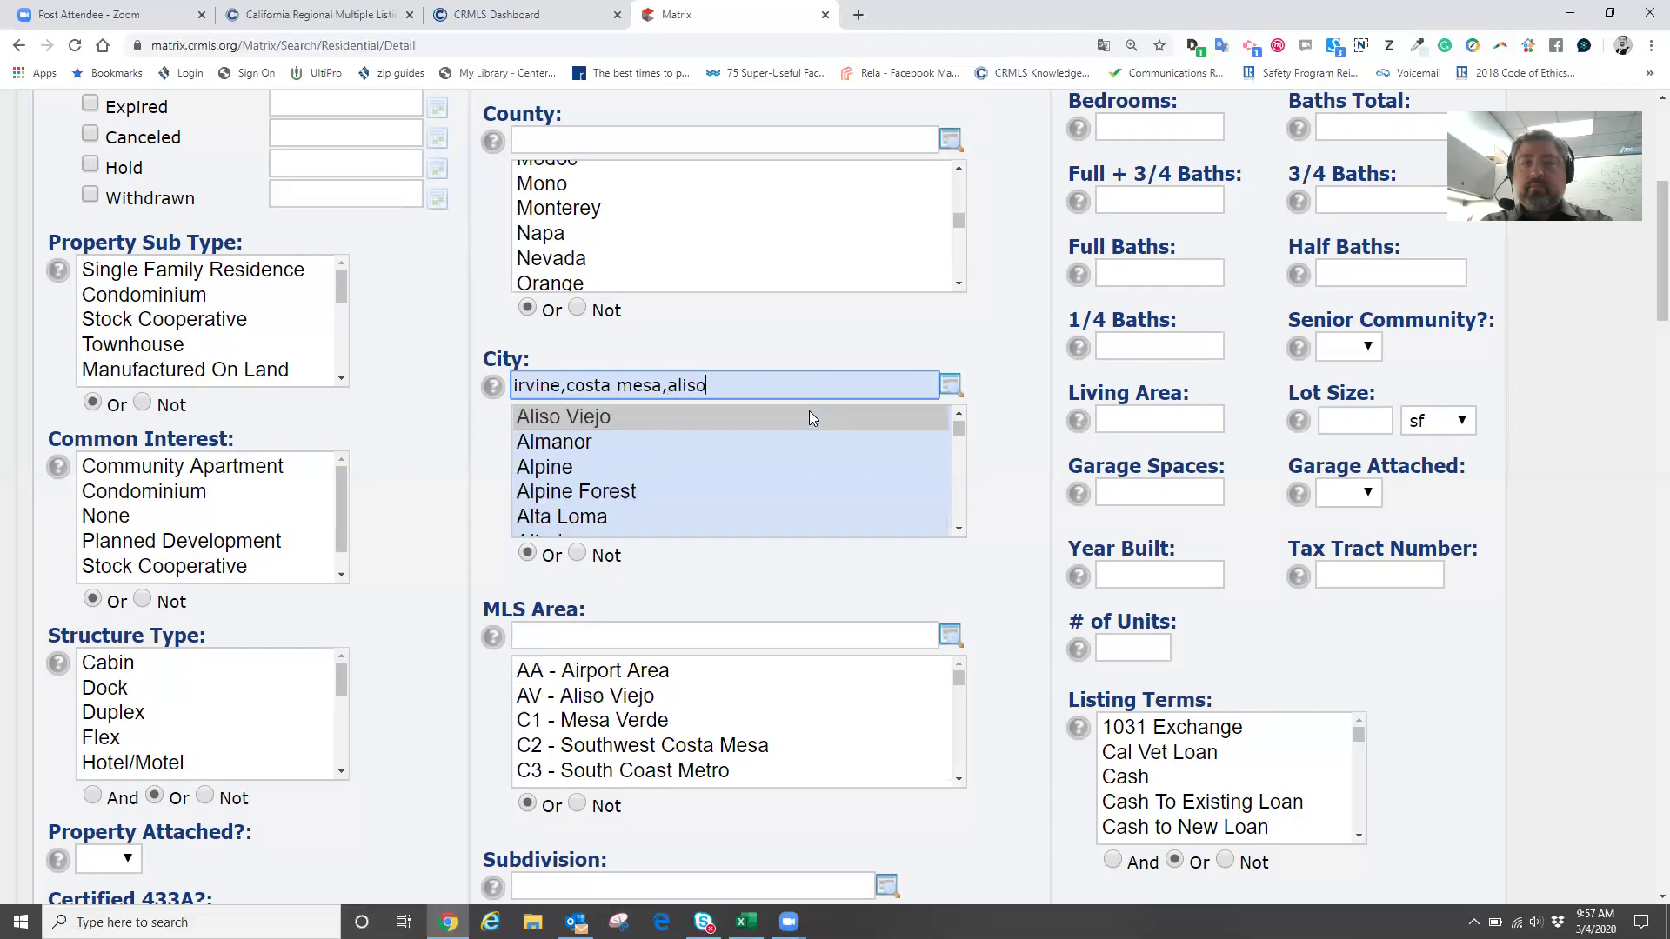
text(viejo,)
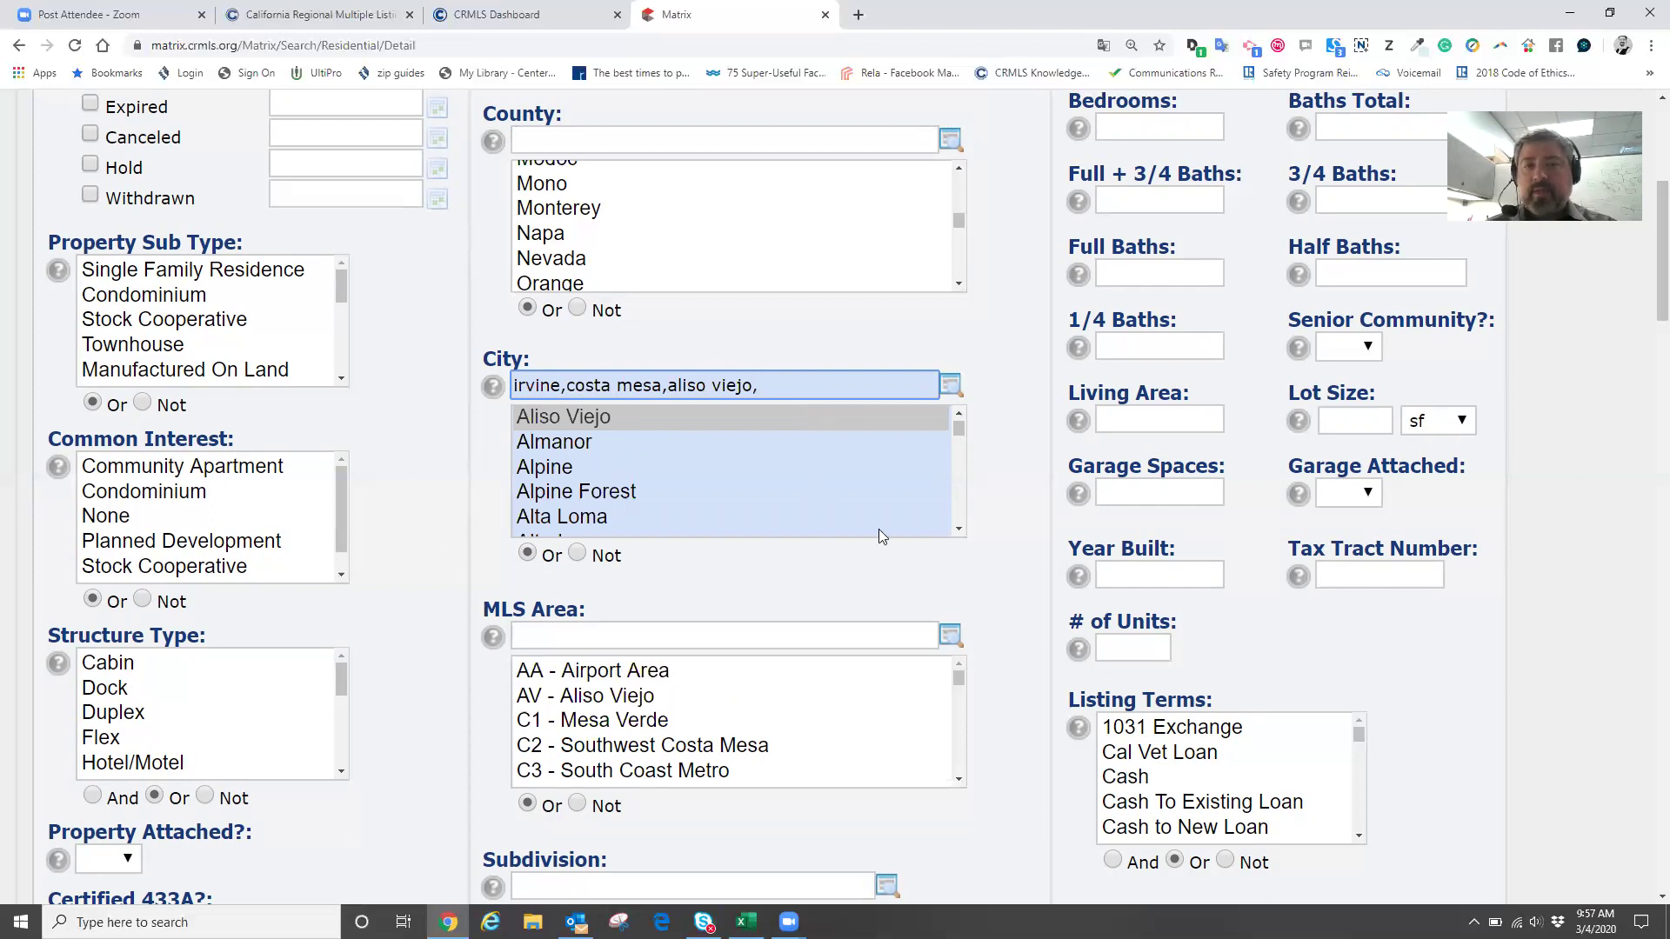
- Review the search form from the status criteria down to the match count at its end, and return to the basic section
scroll(605, 428, up, 4)
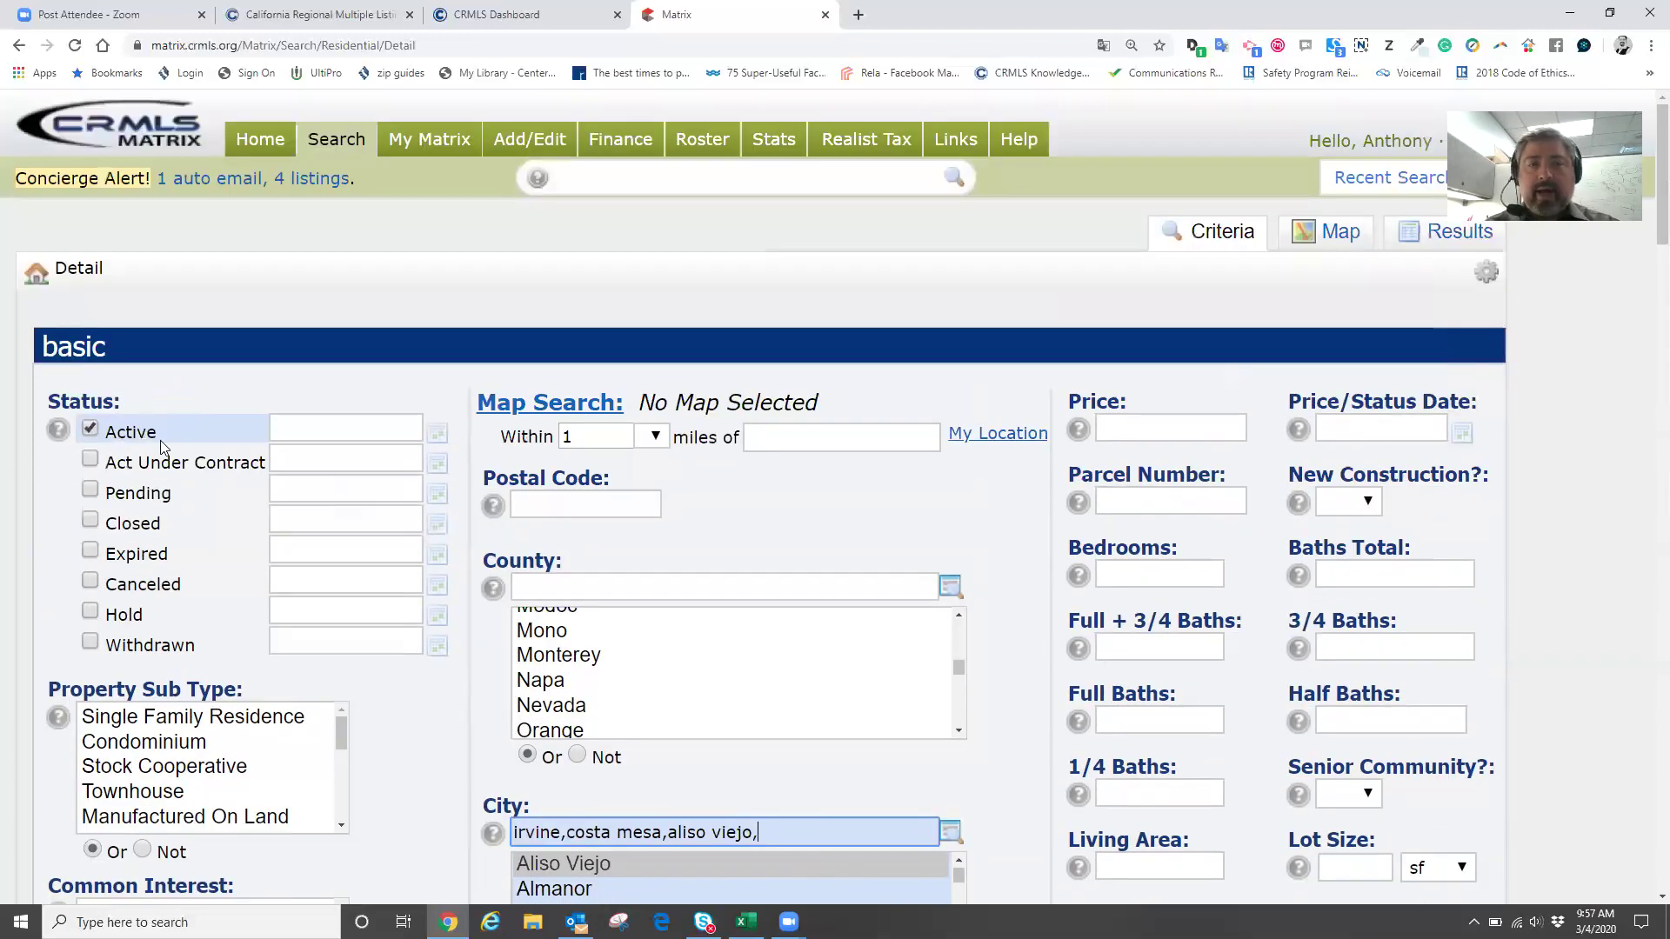
scroll(951, 667, down, 2)
scroll(1154, 739, down, 4)
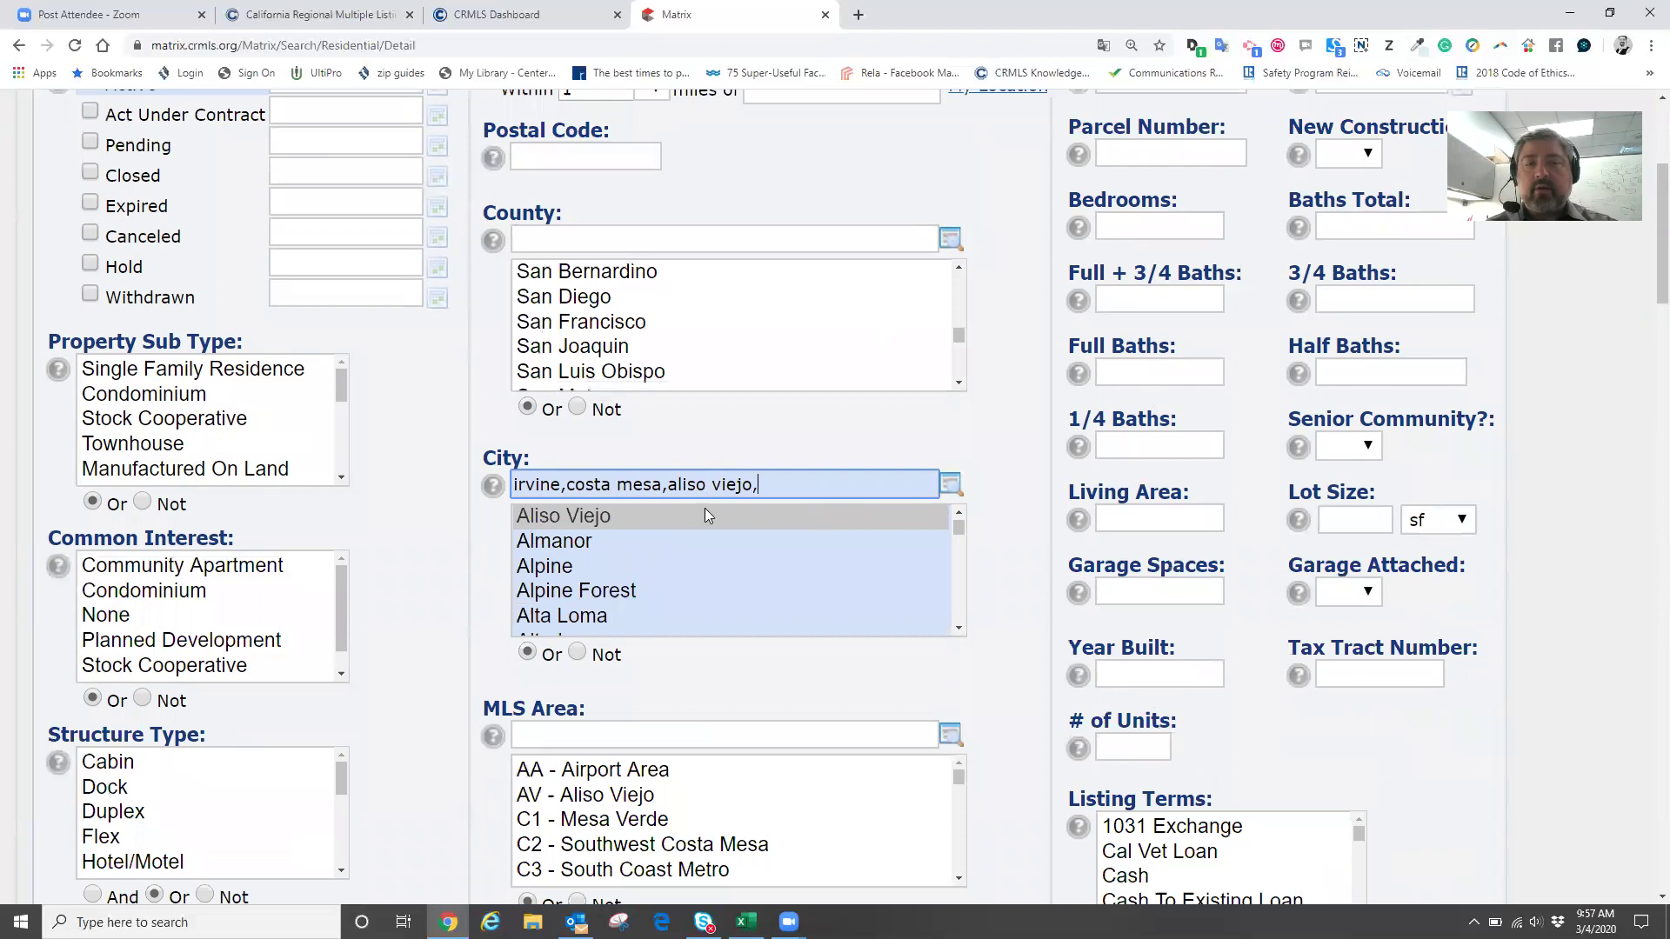
scroll(1647, 296, down, 1)
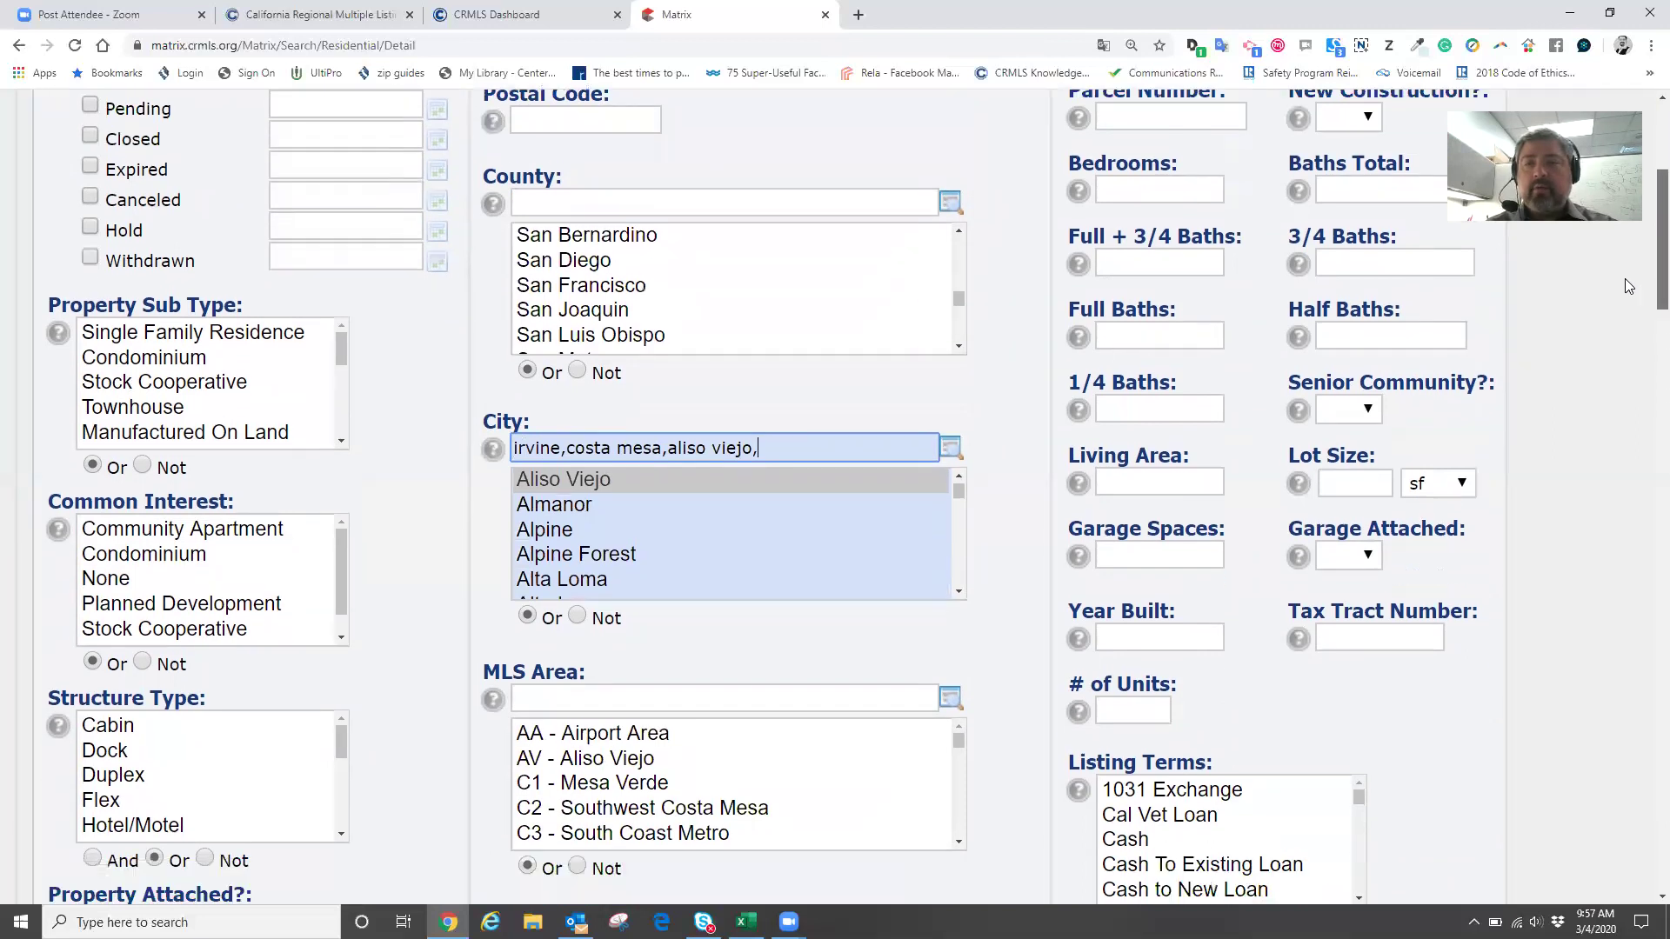
drag(1646, 275, 1529, 799)
scroll(835, 496, down, 20)
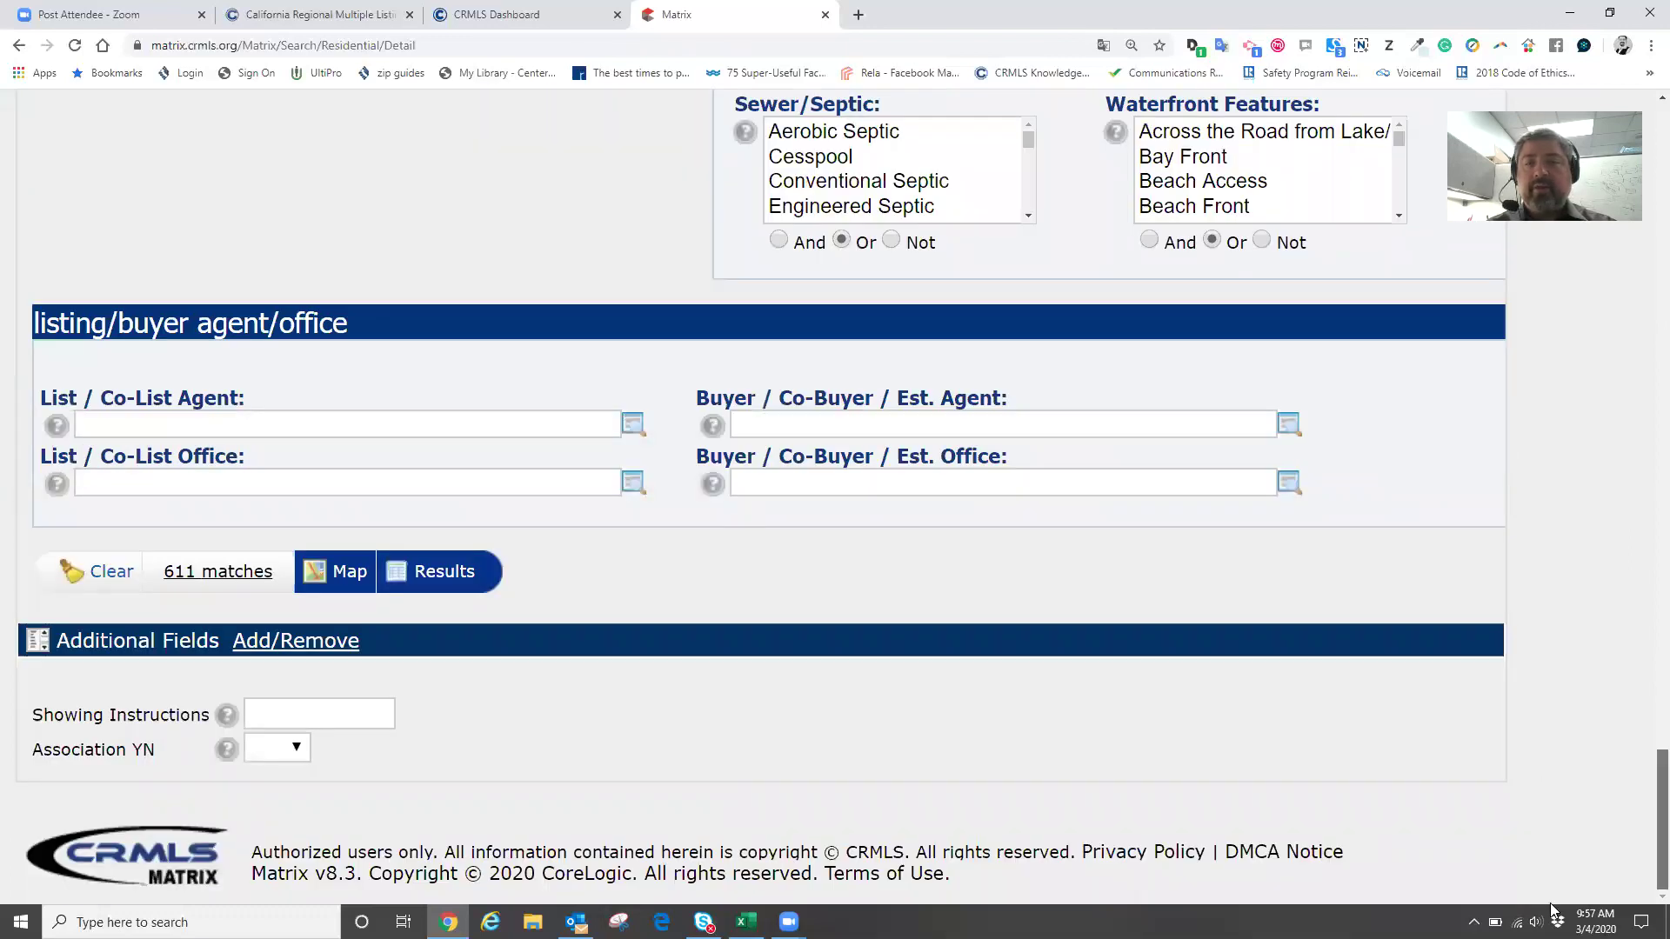
scroll(1527, 790, up, 20)
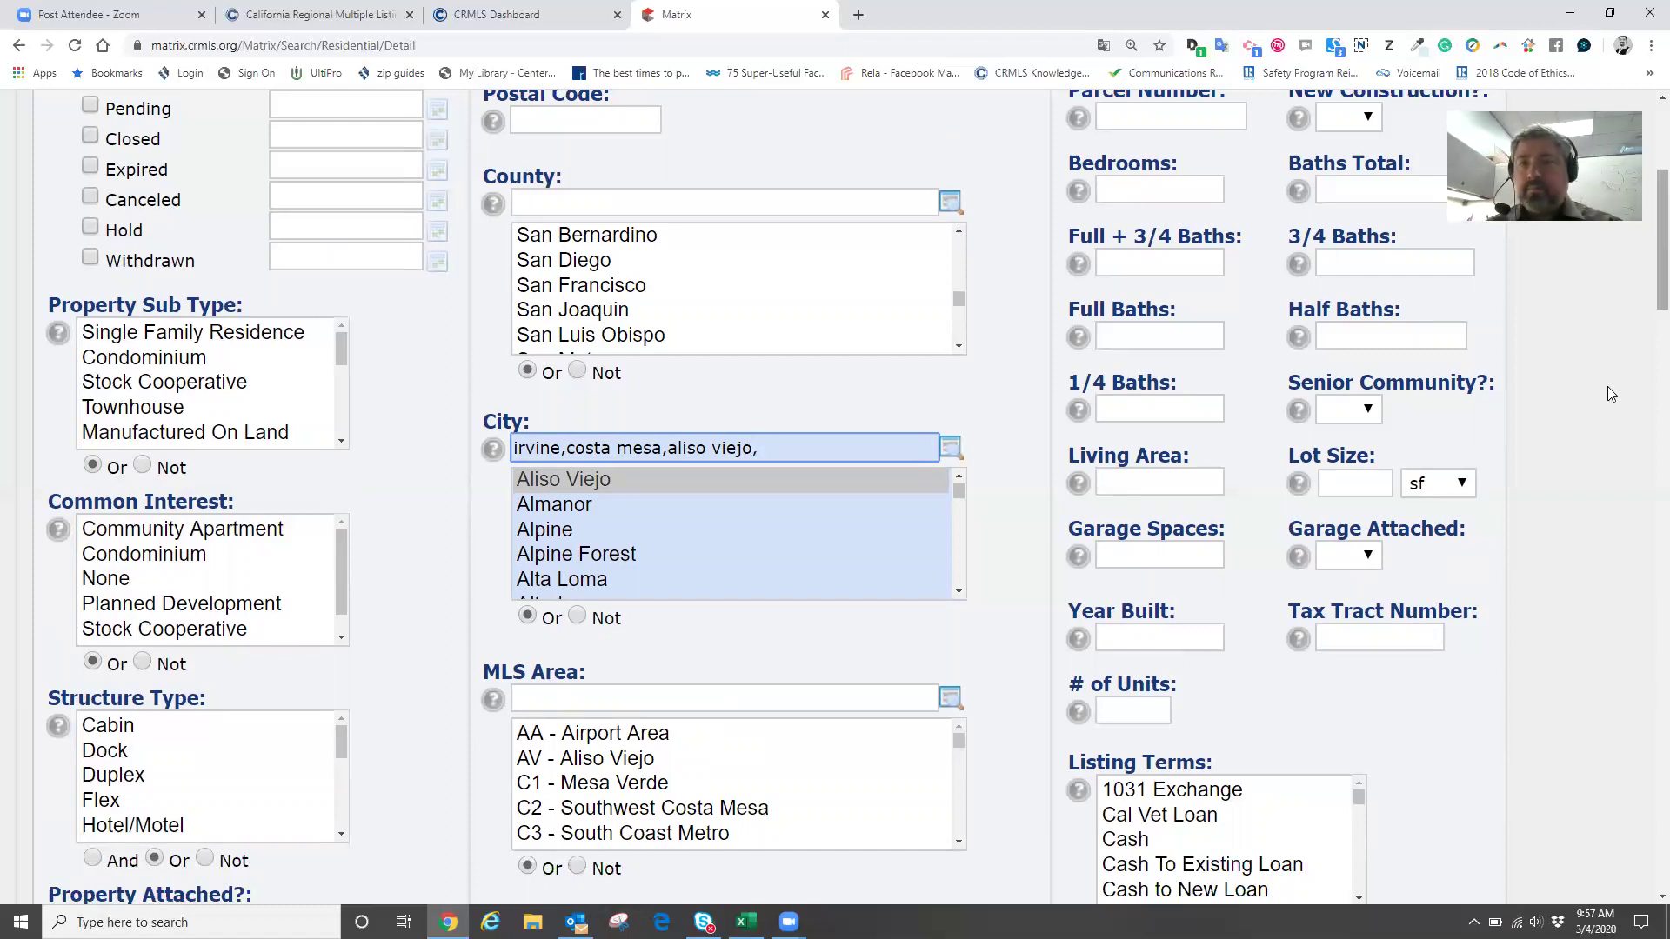
scroll(1518, 358, up, 5)
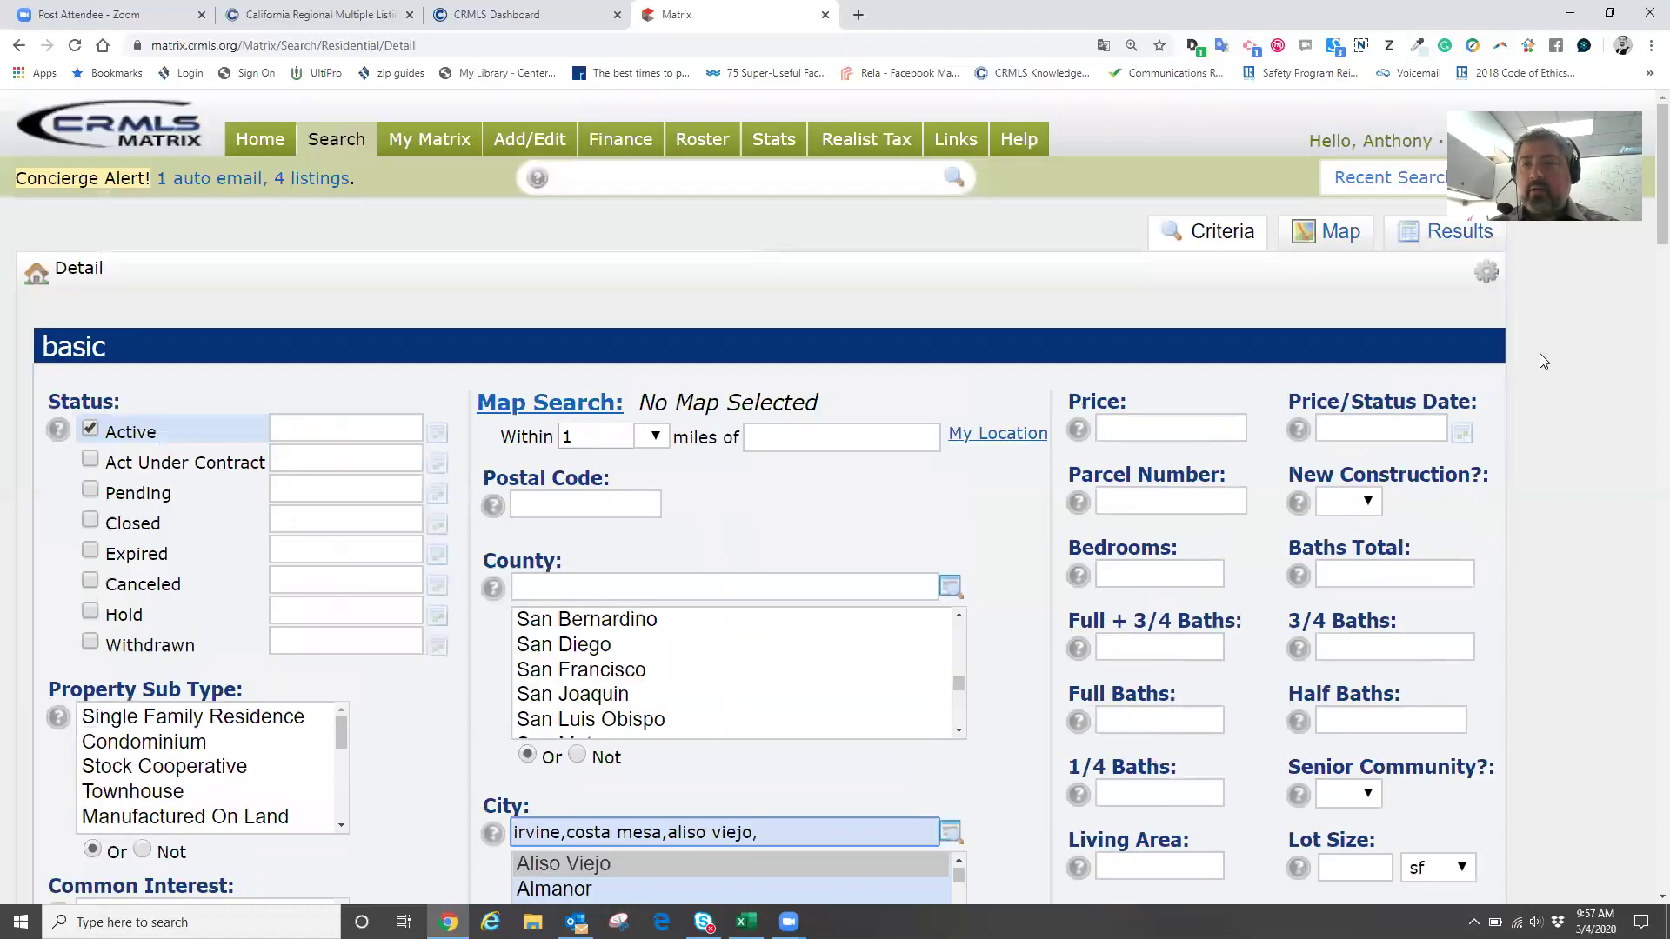
scroll(1566, 361, down, 1)
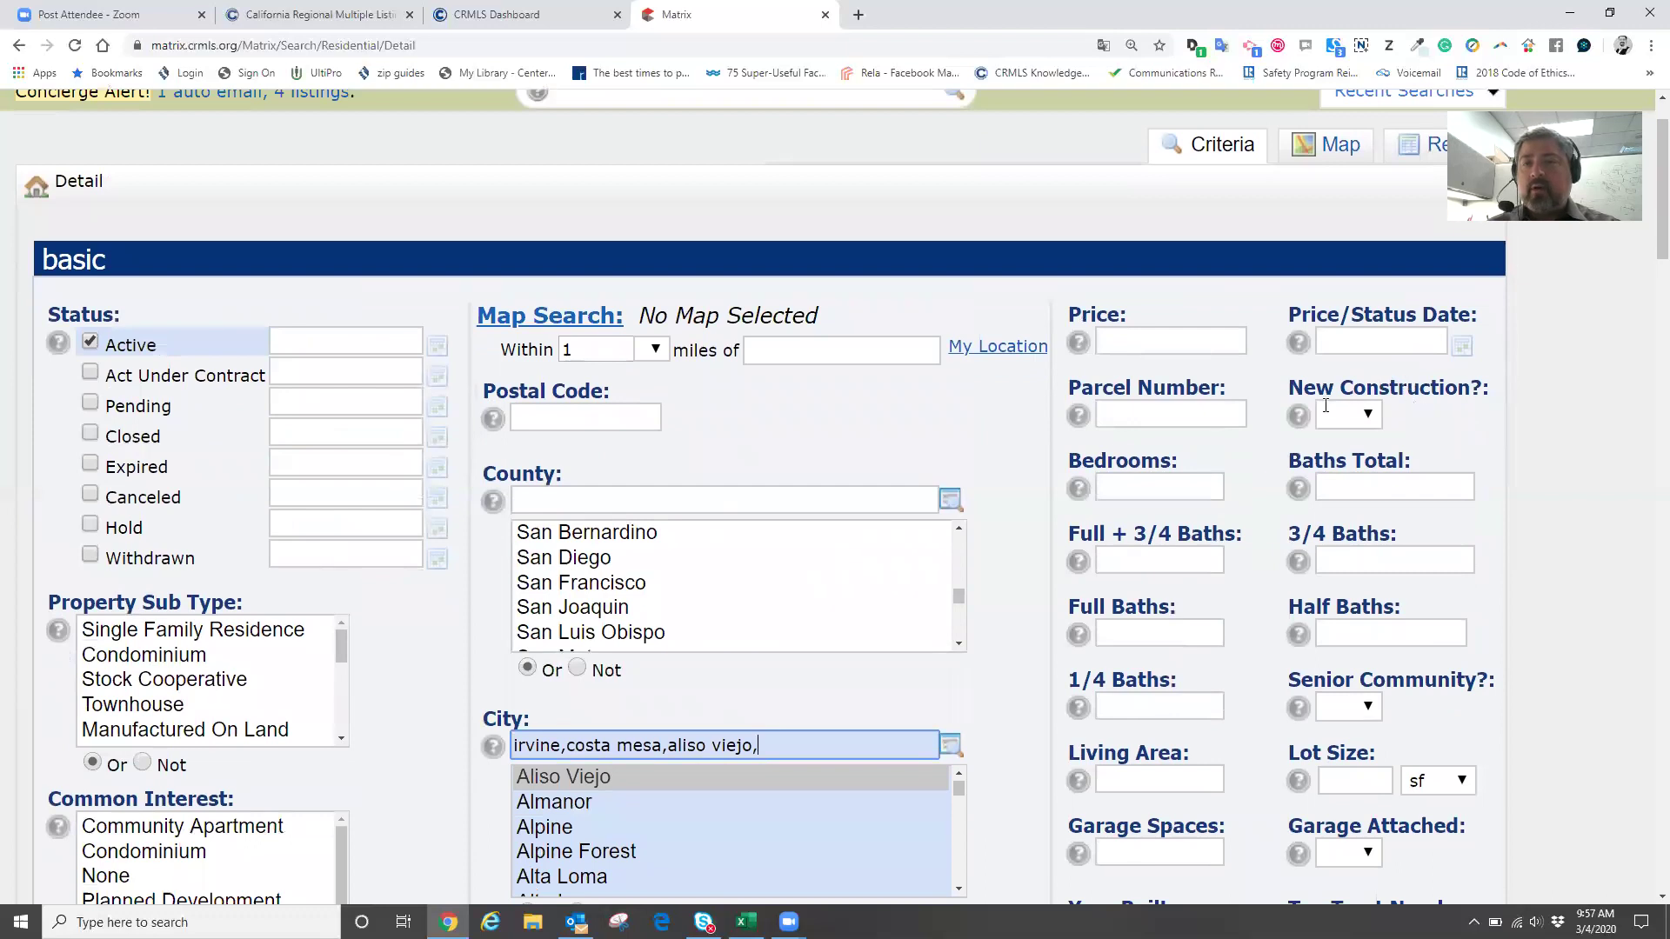
scroll(1419, 405, down, 1)
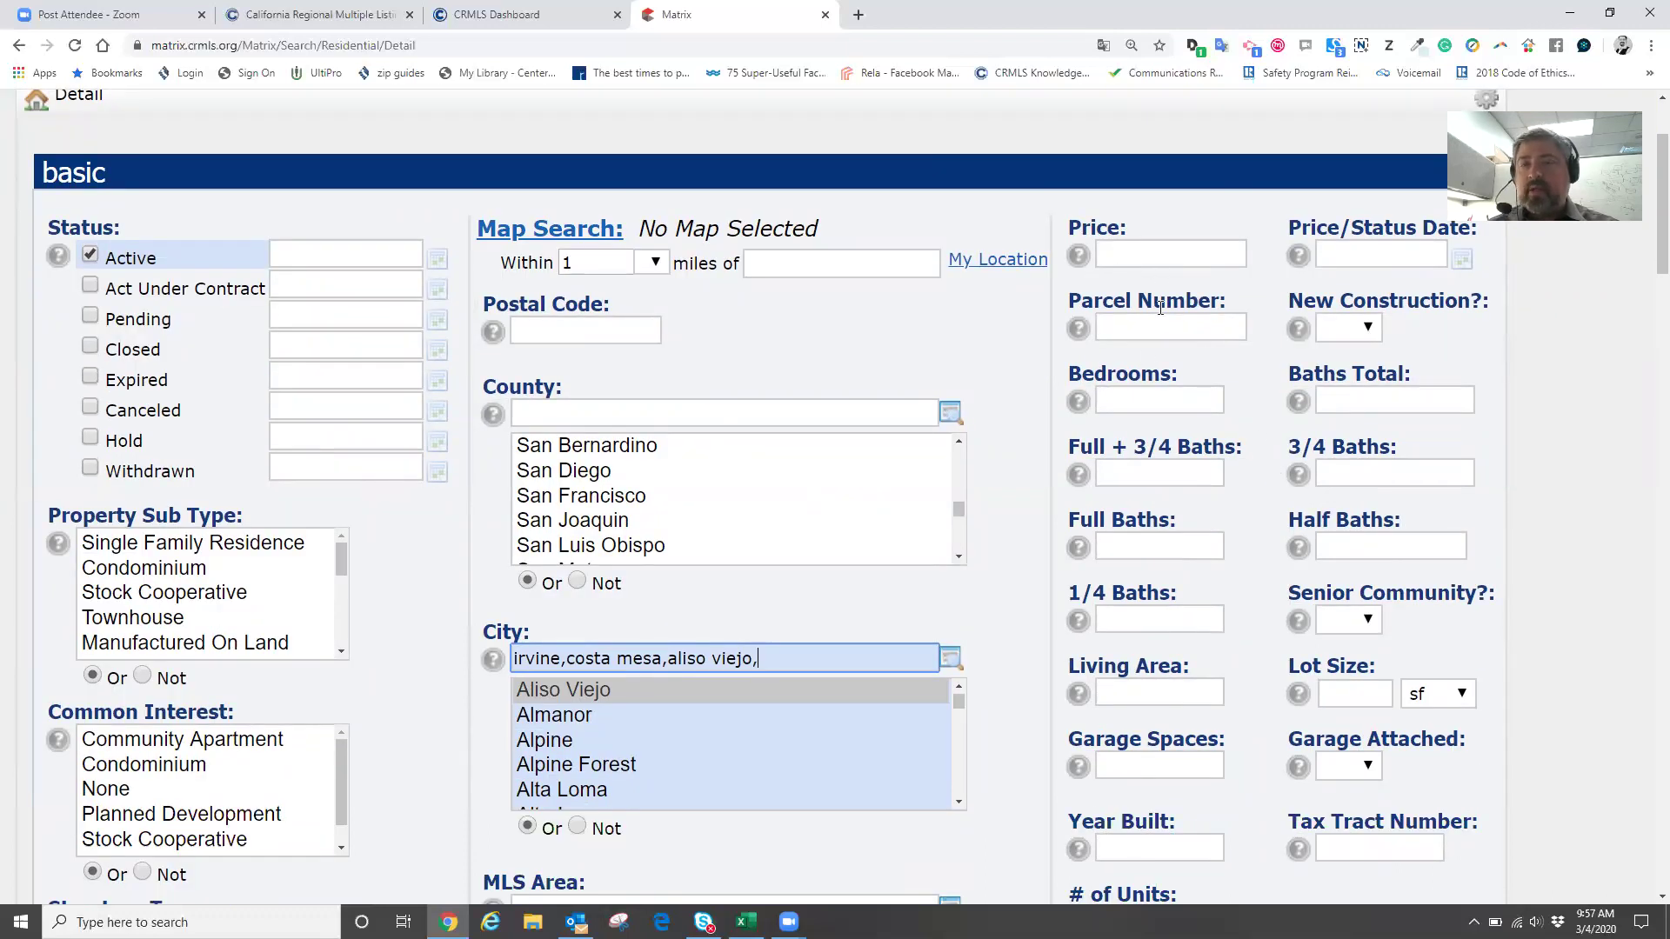
- Set the price criterion to exactly 950000 and check the match count at the end of the search form
click(1189, 258)
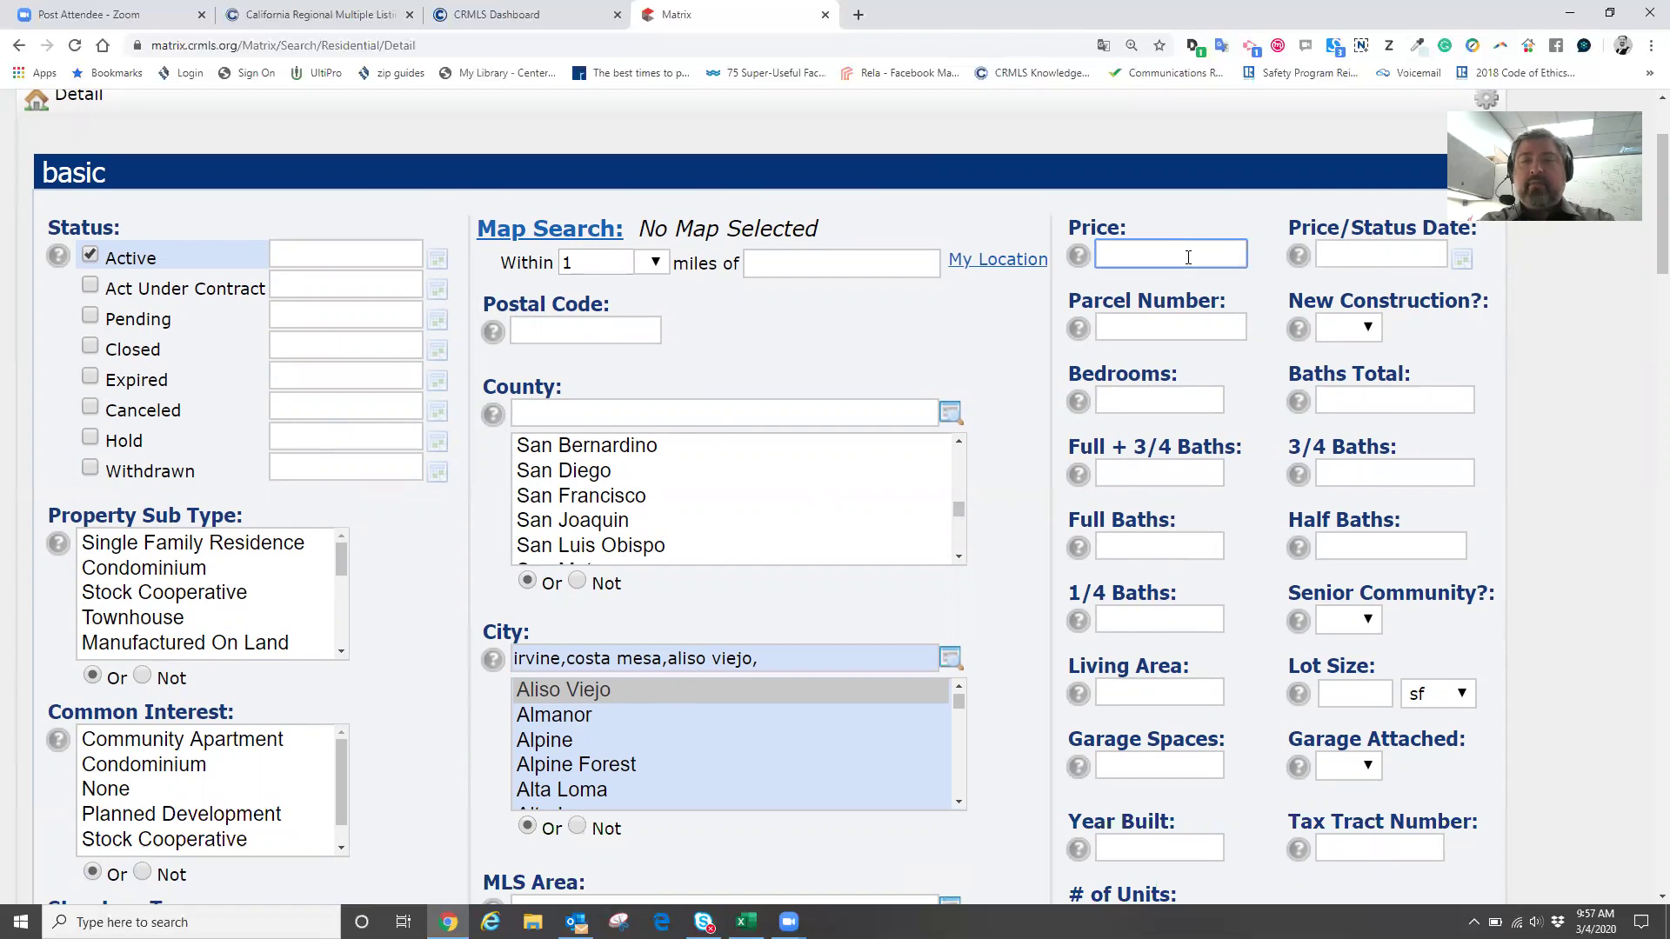
text(950000)
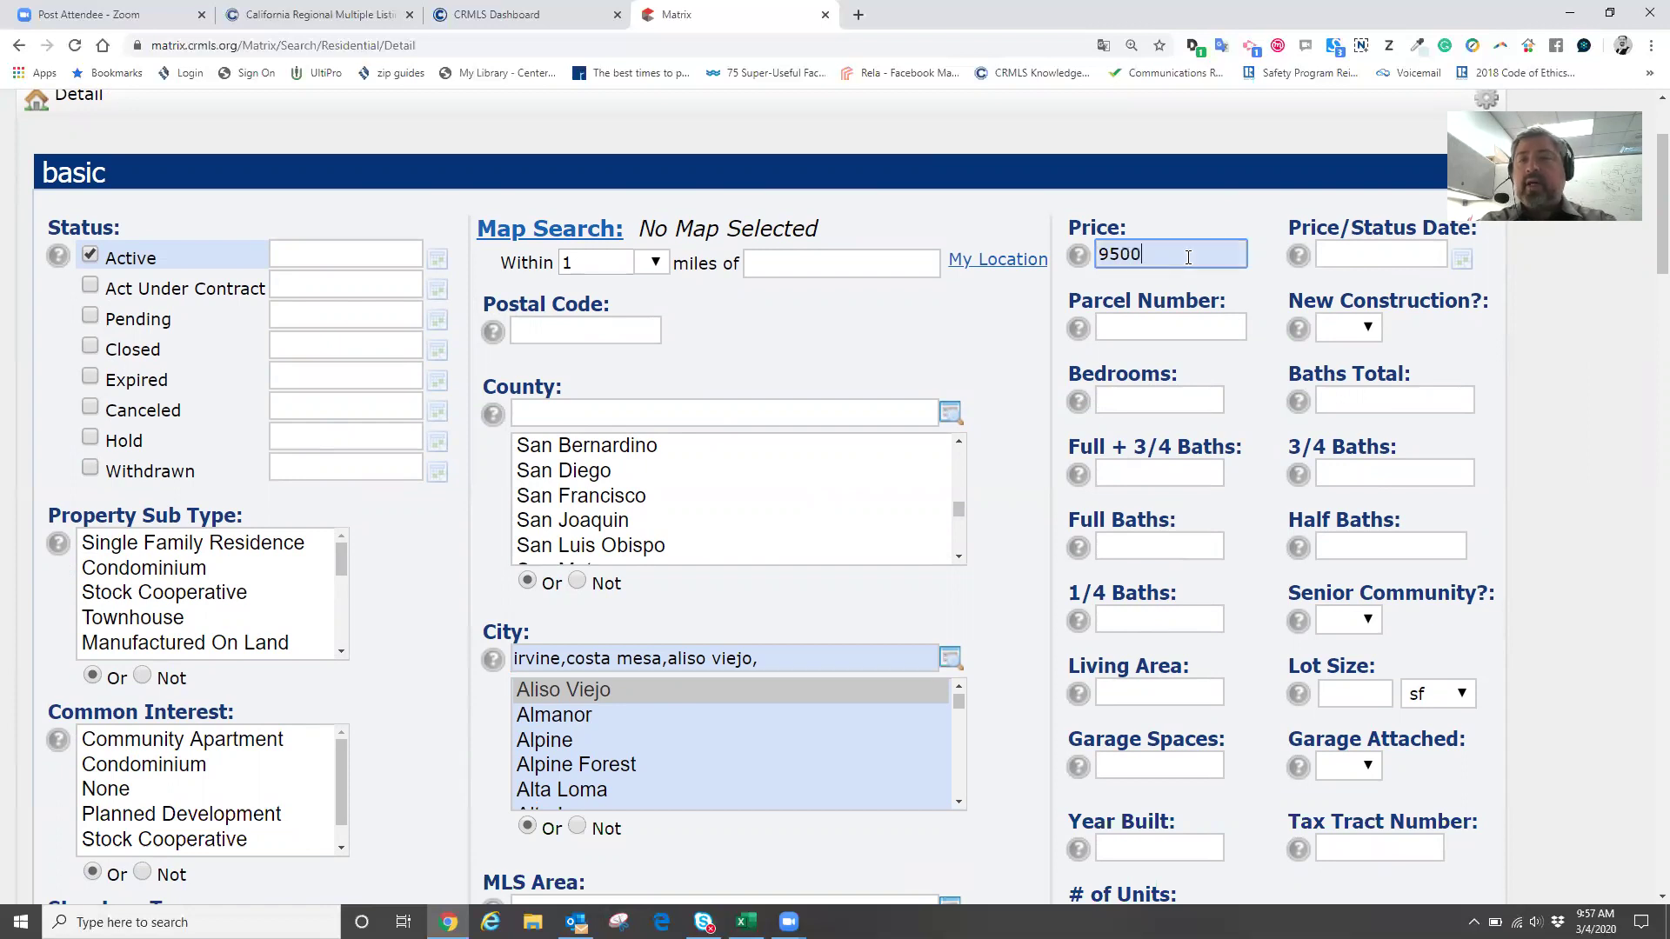
click(1567, 378)
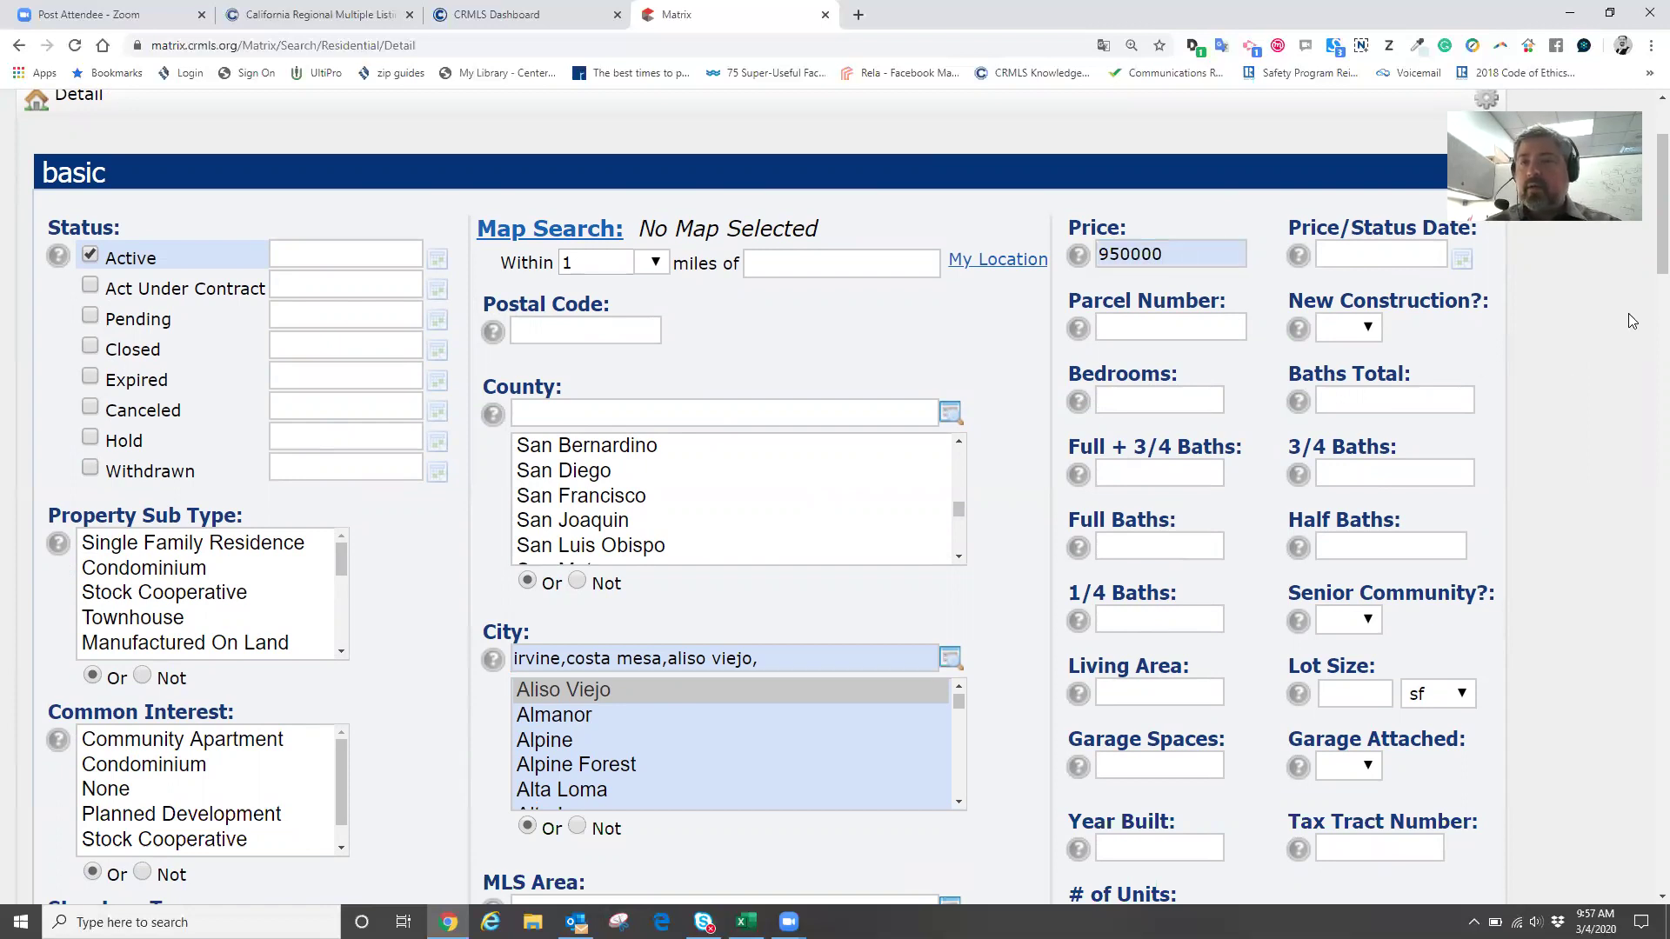
scroll(1608, 635, down, 20)
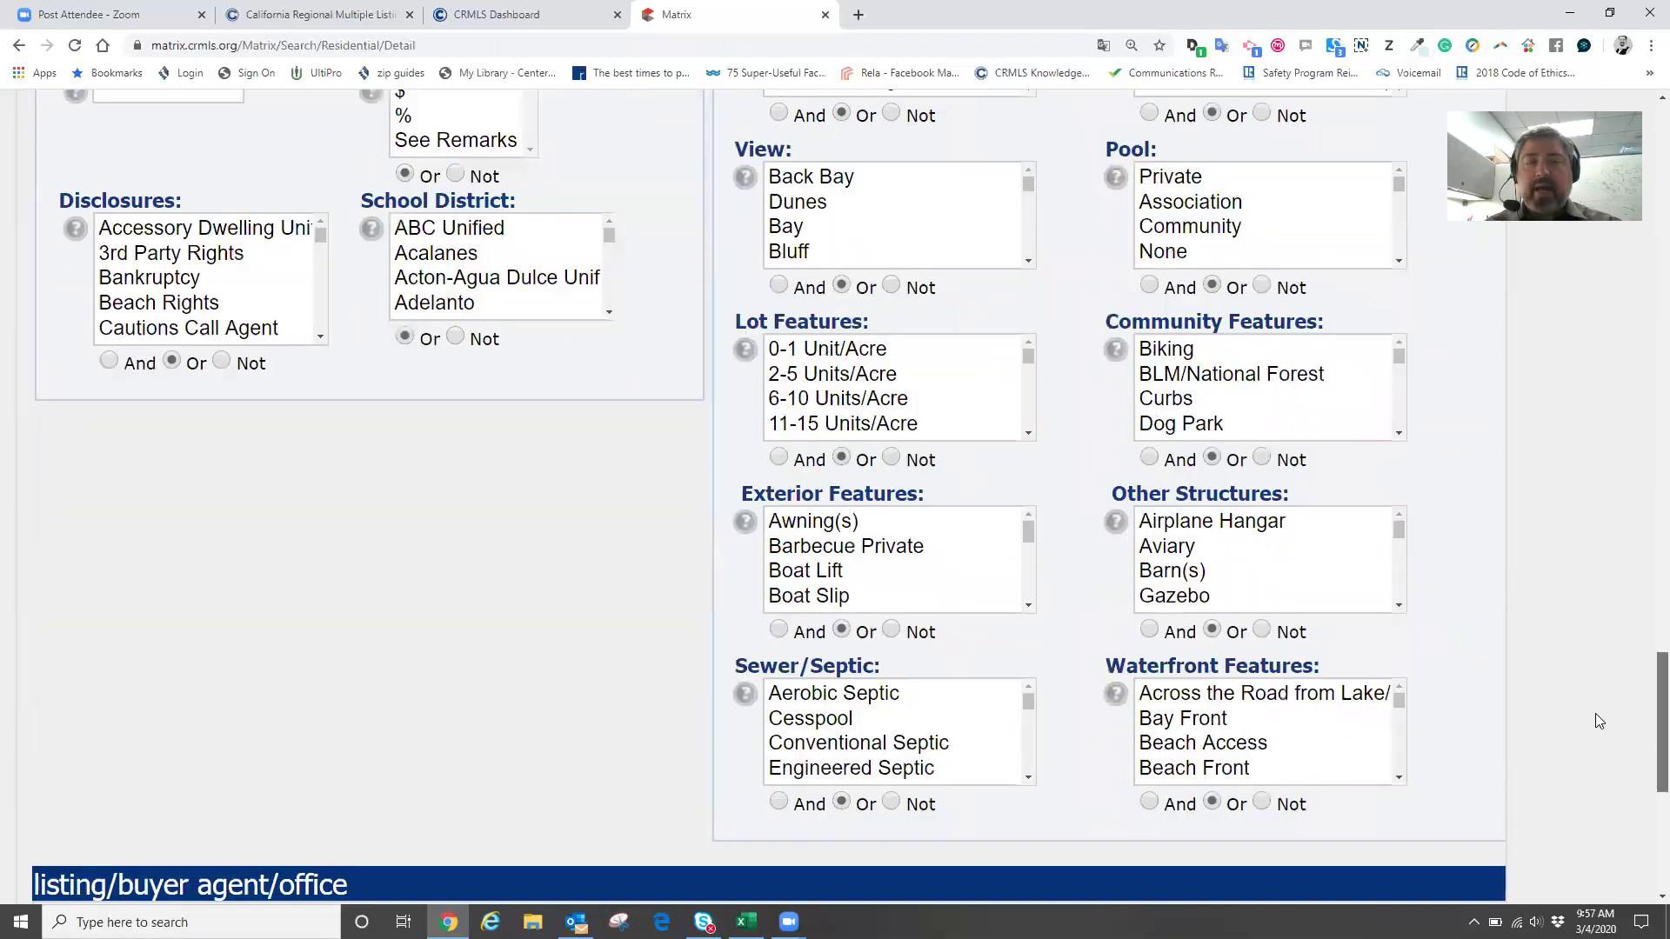
scroll(1593, 800, down, 2)
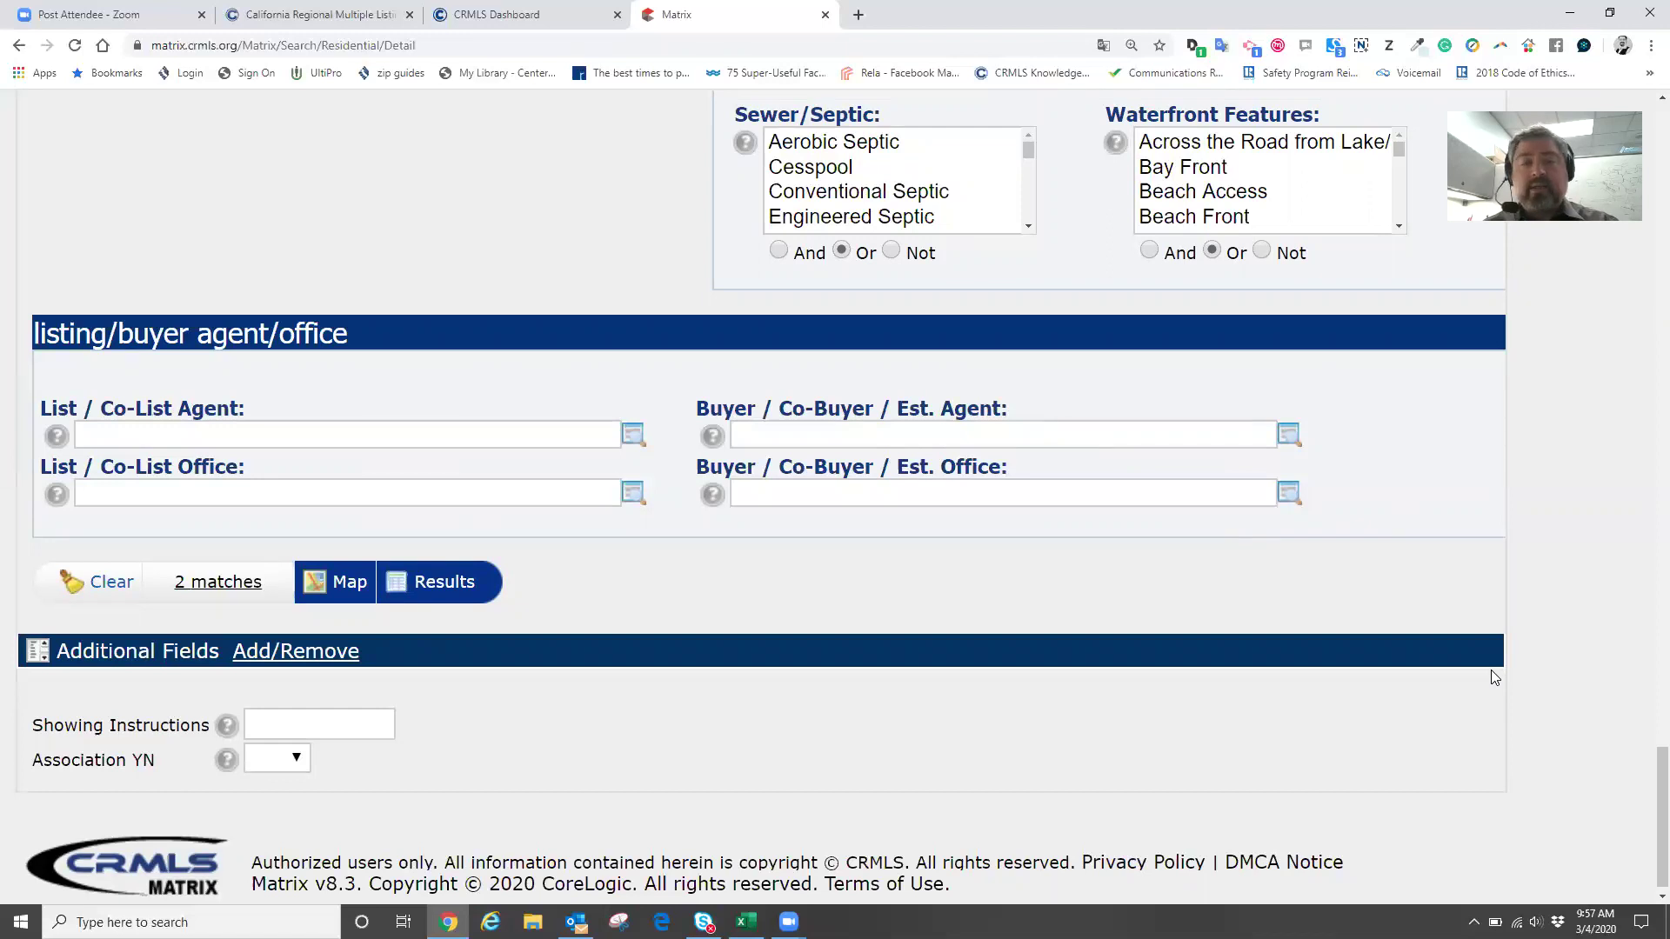
scroll(1619, 580, up, 8)
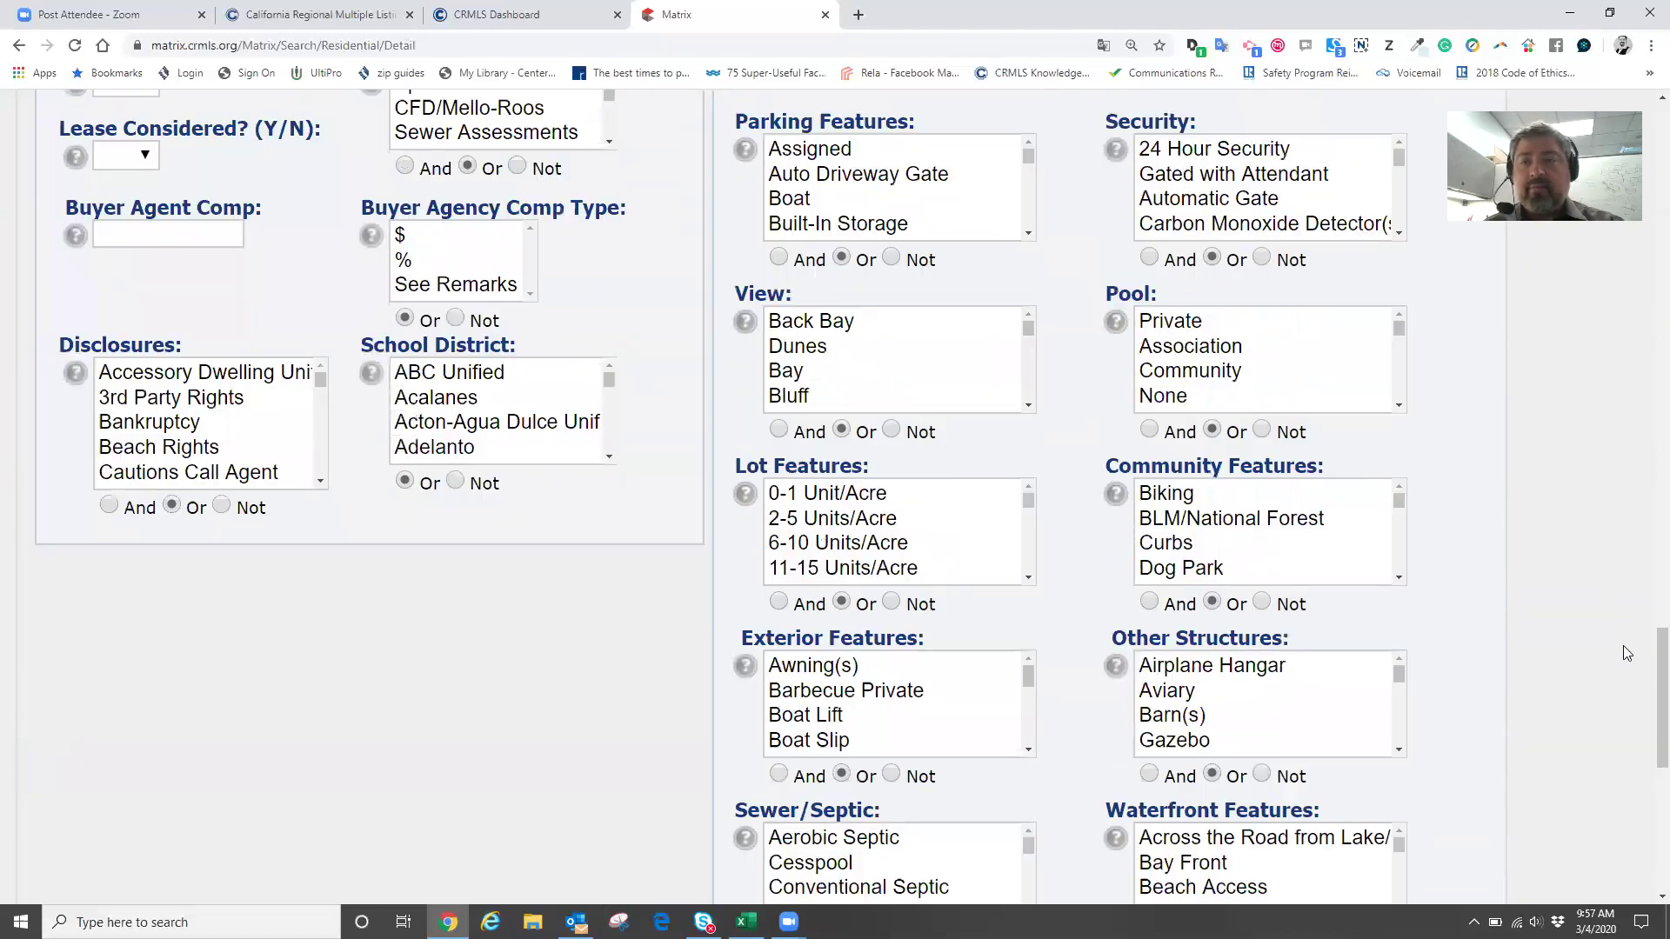
scroll(1646, 520, up, 15)
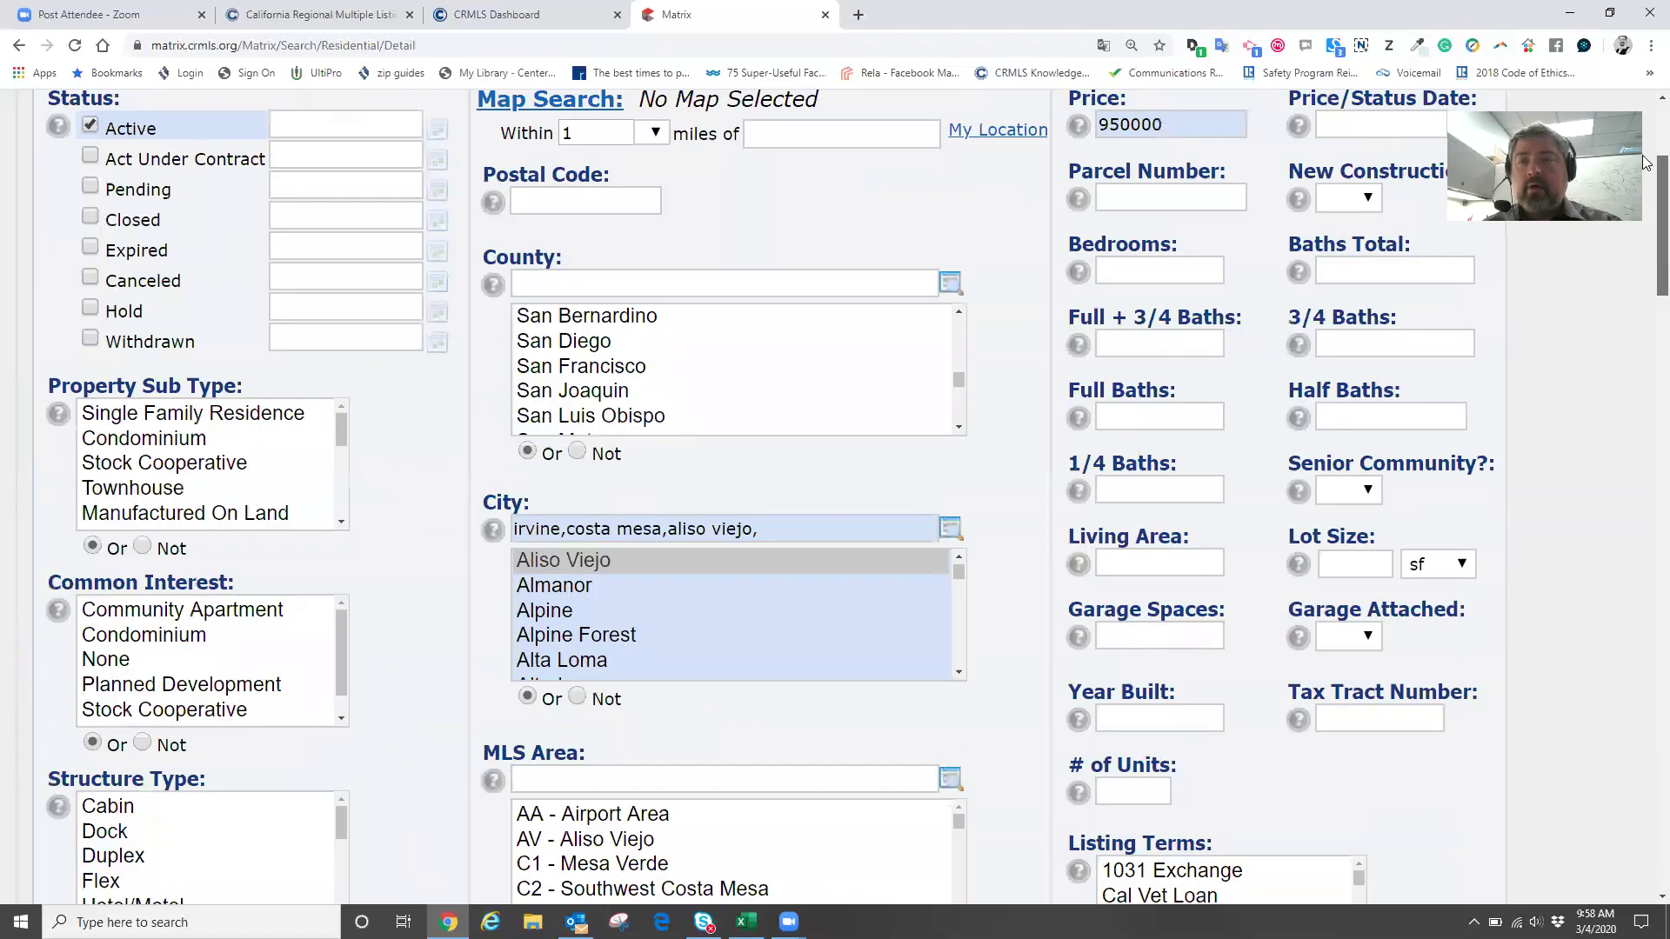
scroll(1109, 485, up, 1)
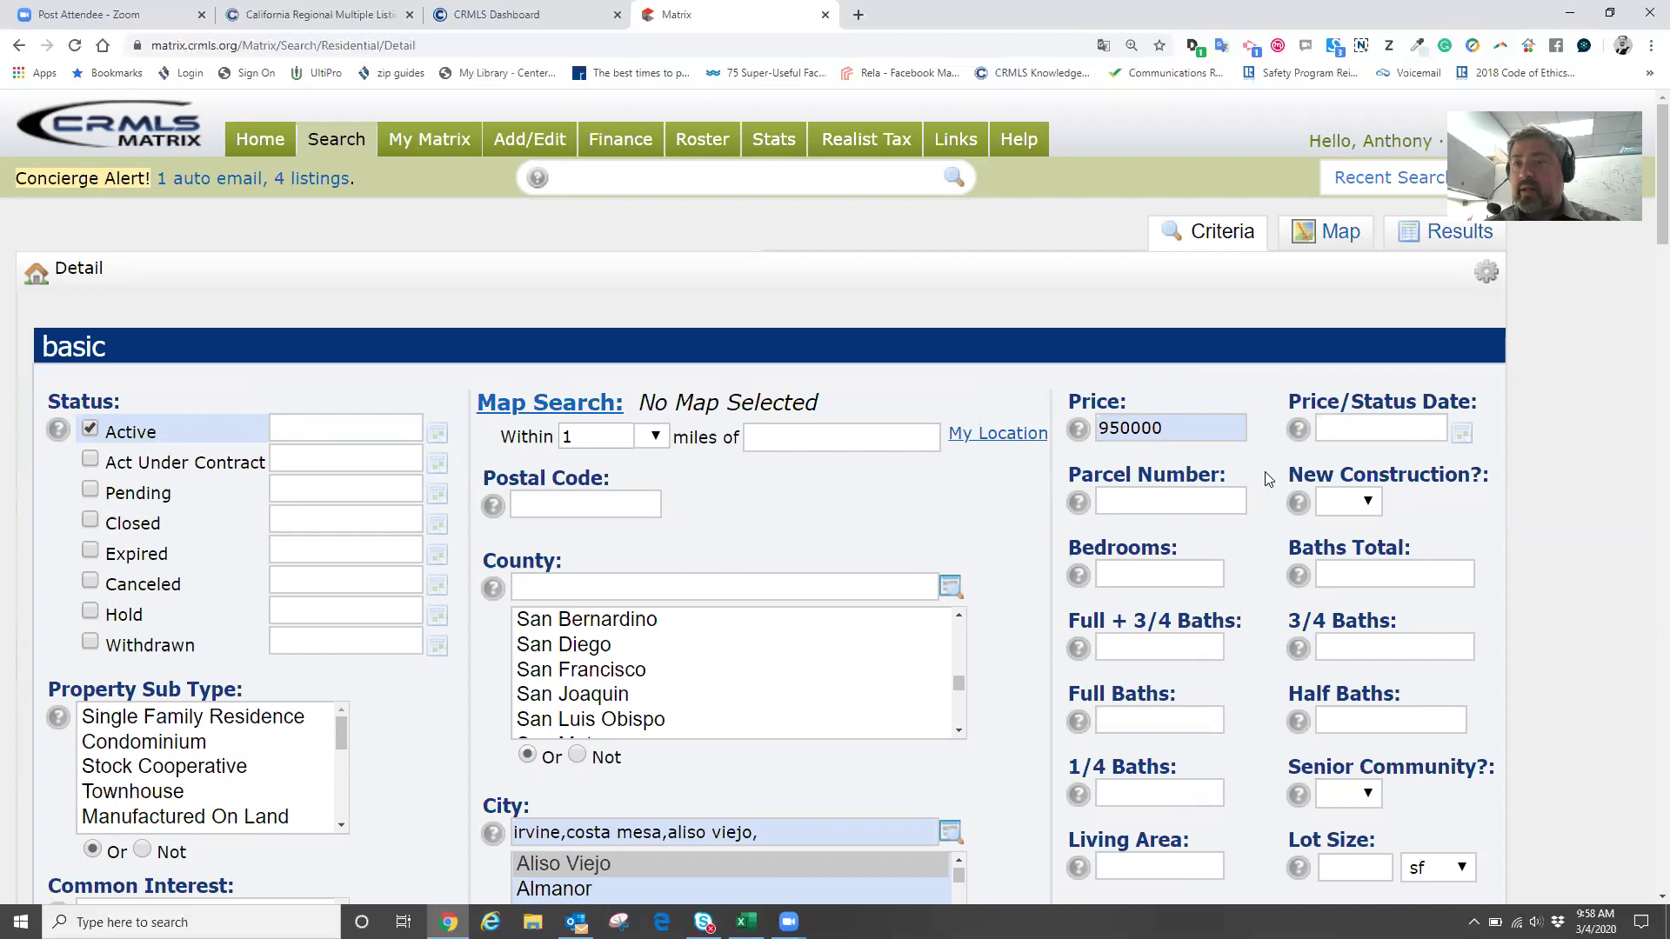
- Change the price criterion to 950000+ for a minimum price and check the match count
click(1175, 430)
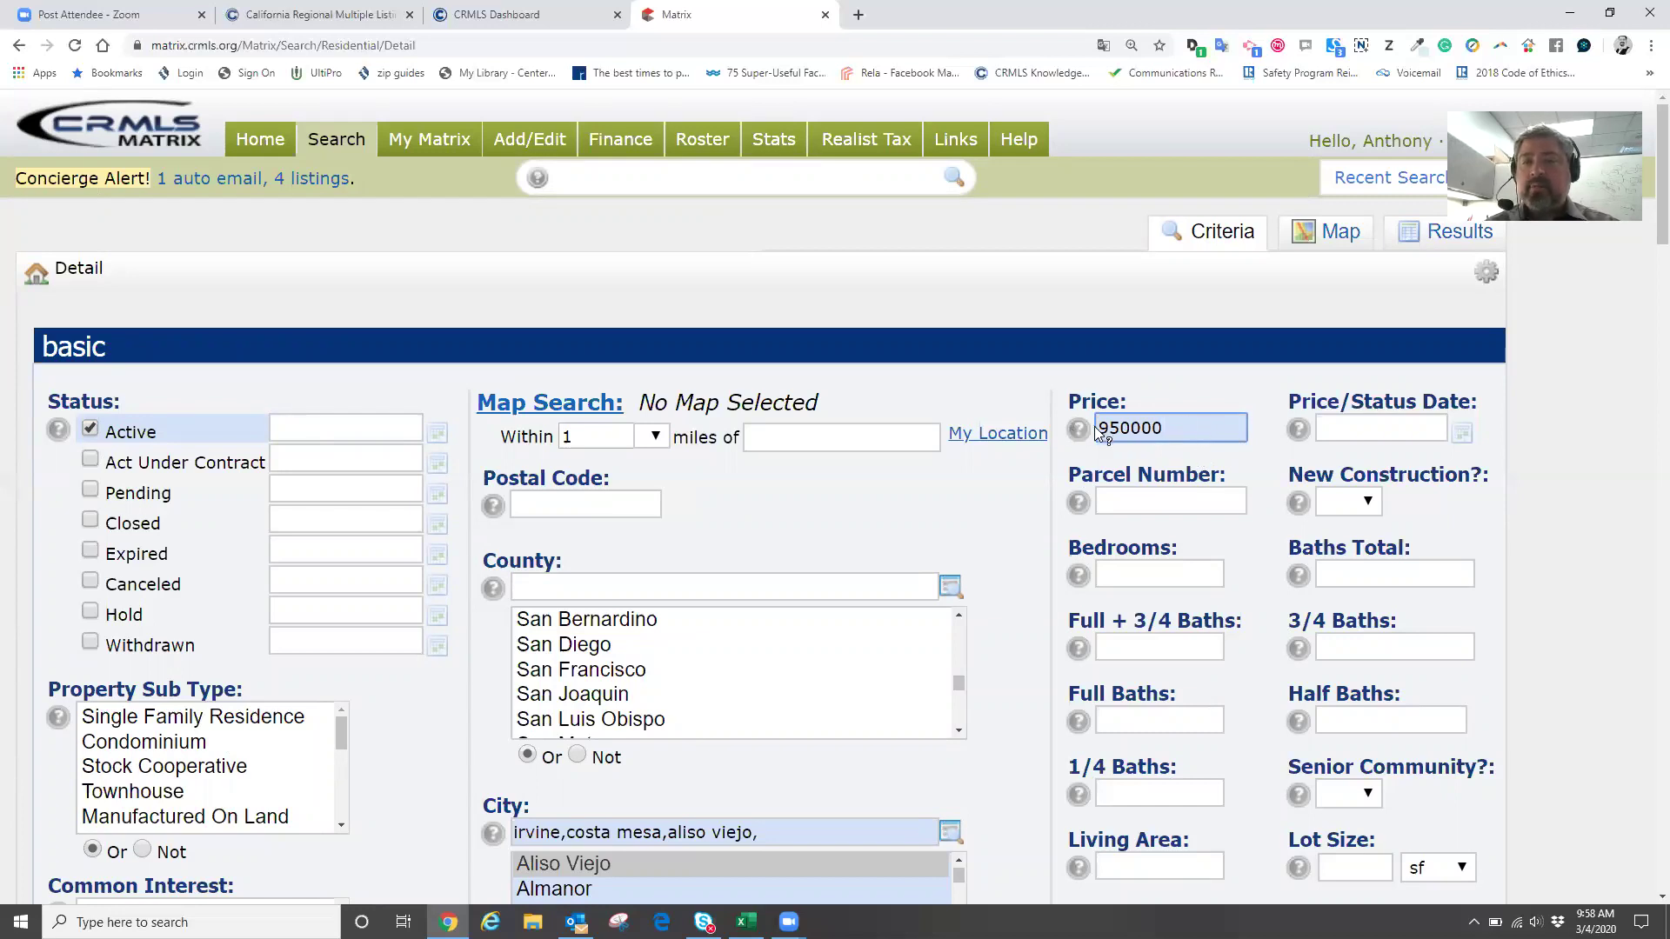
text(+)
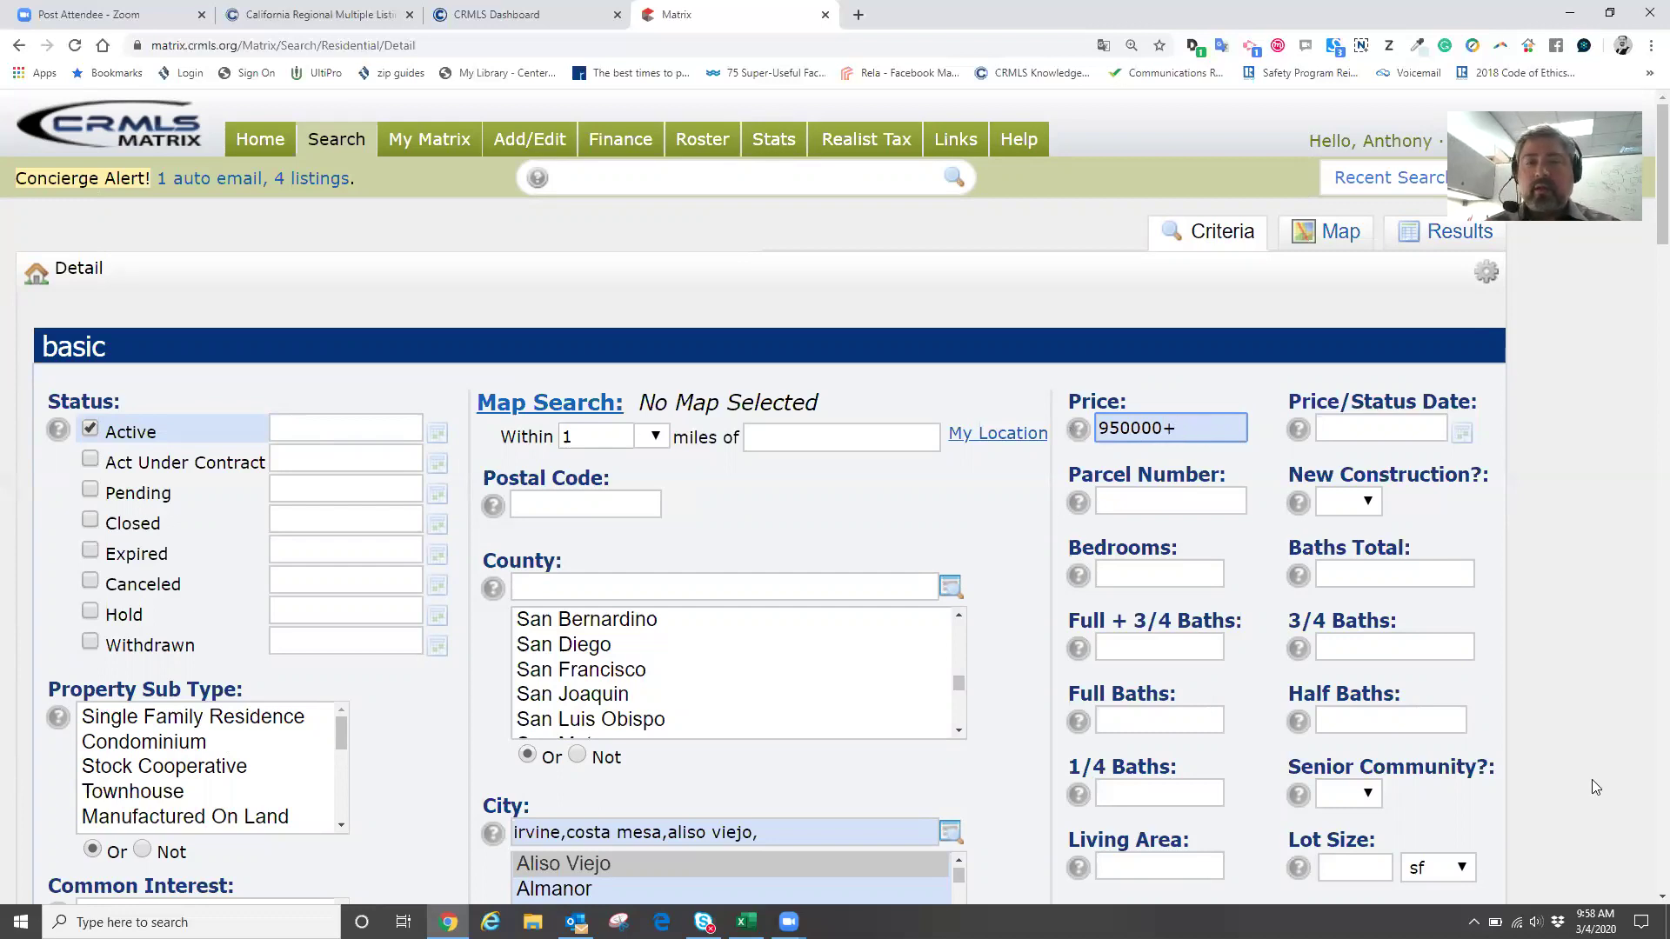
scroll(1590, 790, down, 20)
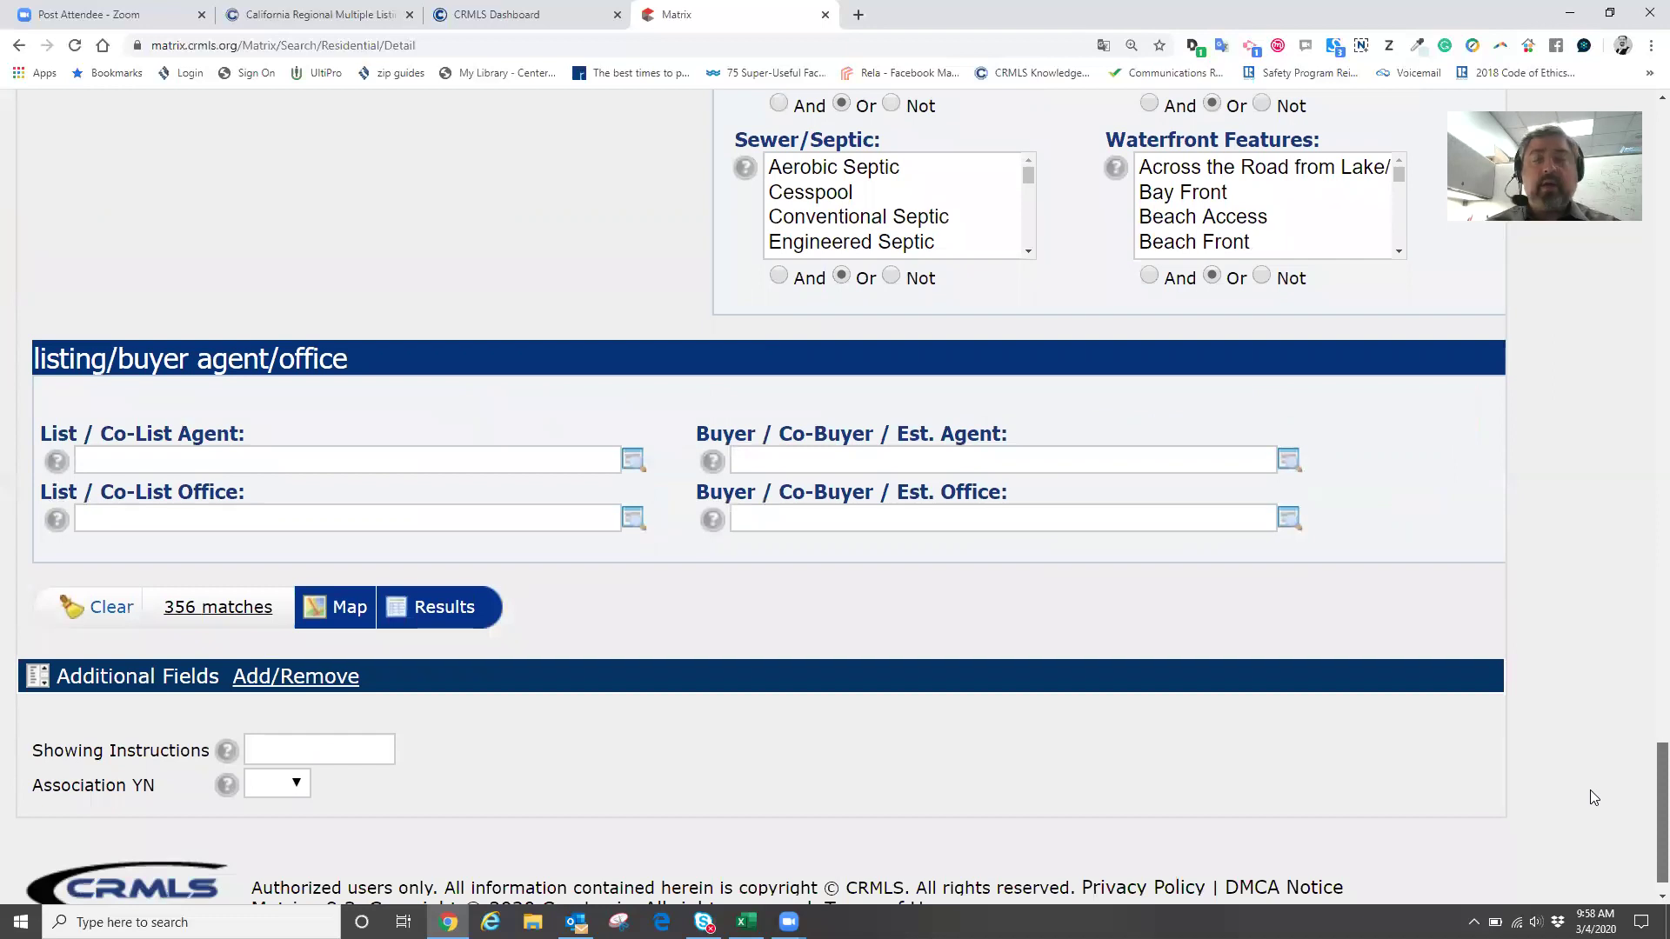
scroll(1587, 745, up, 20)
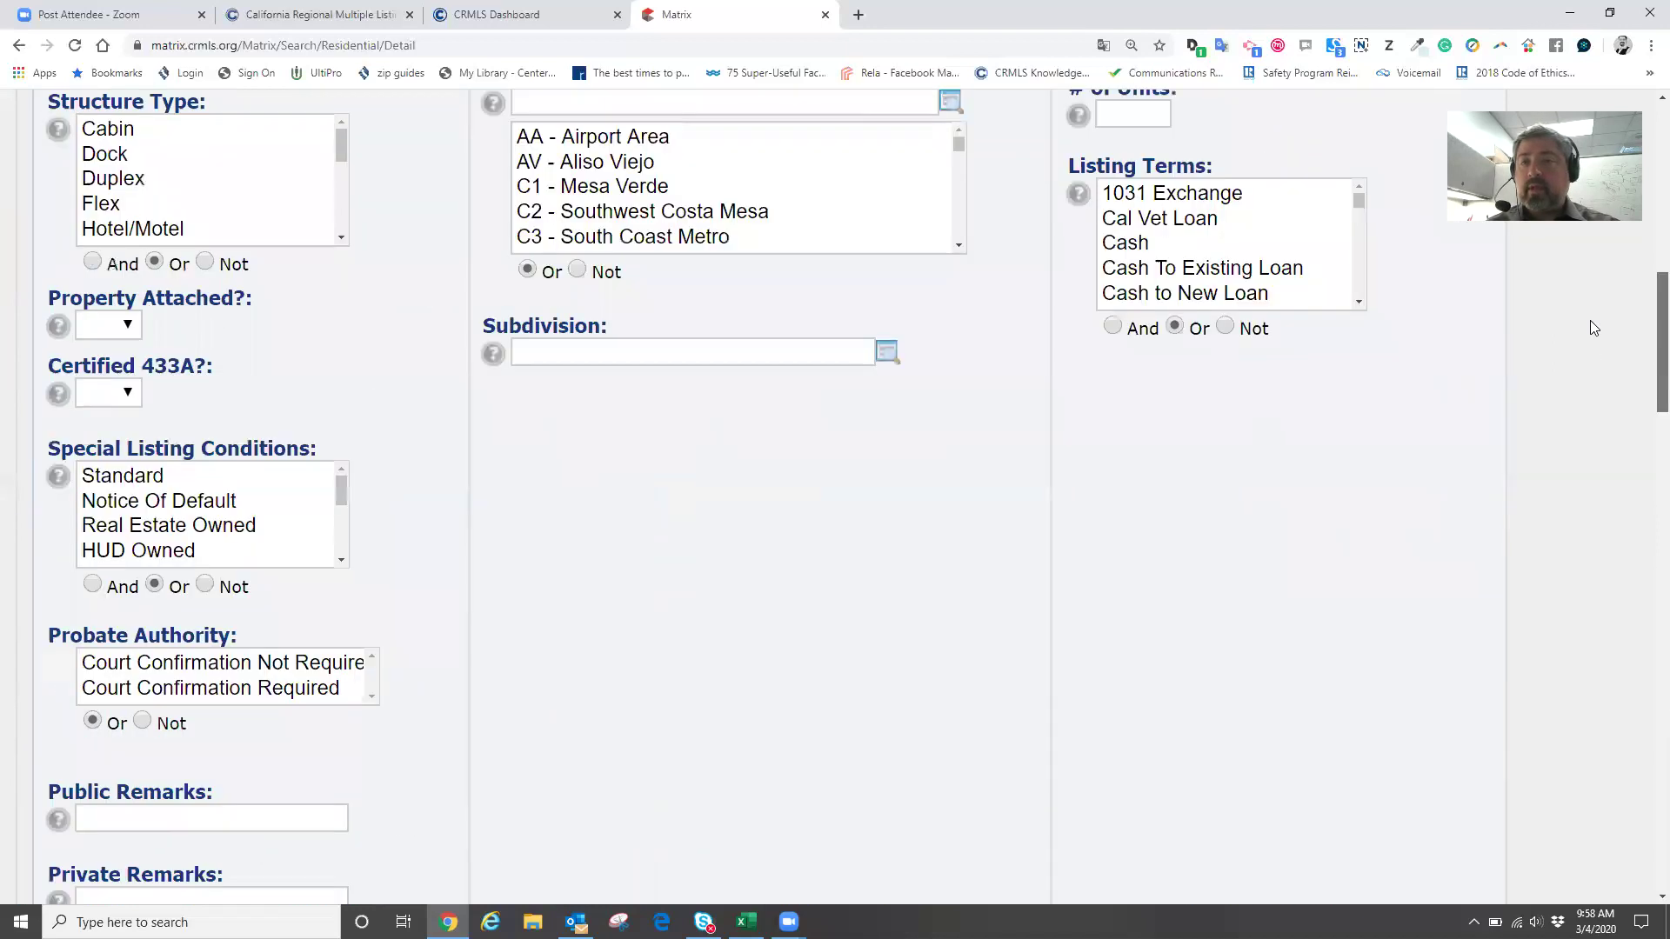
scroll(1590, 259, up, 4)
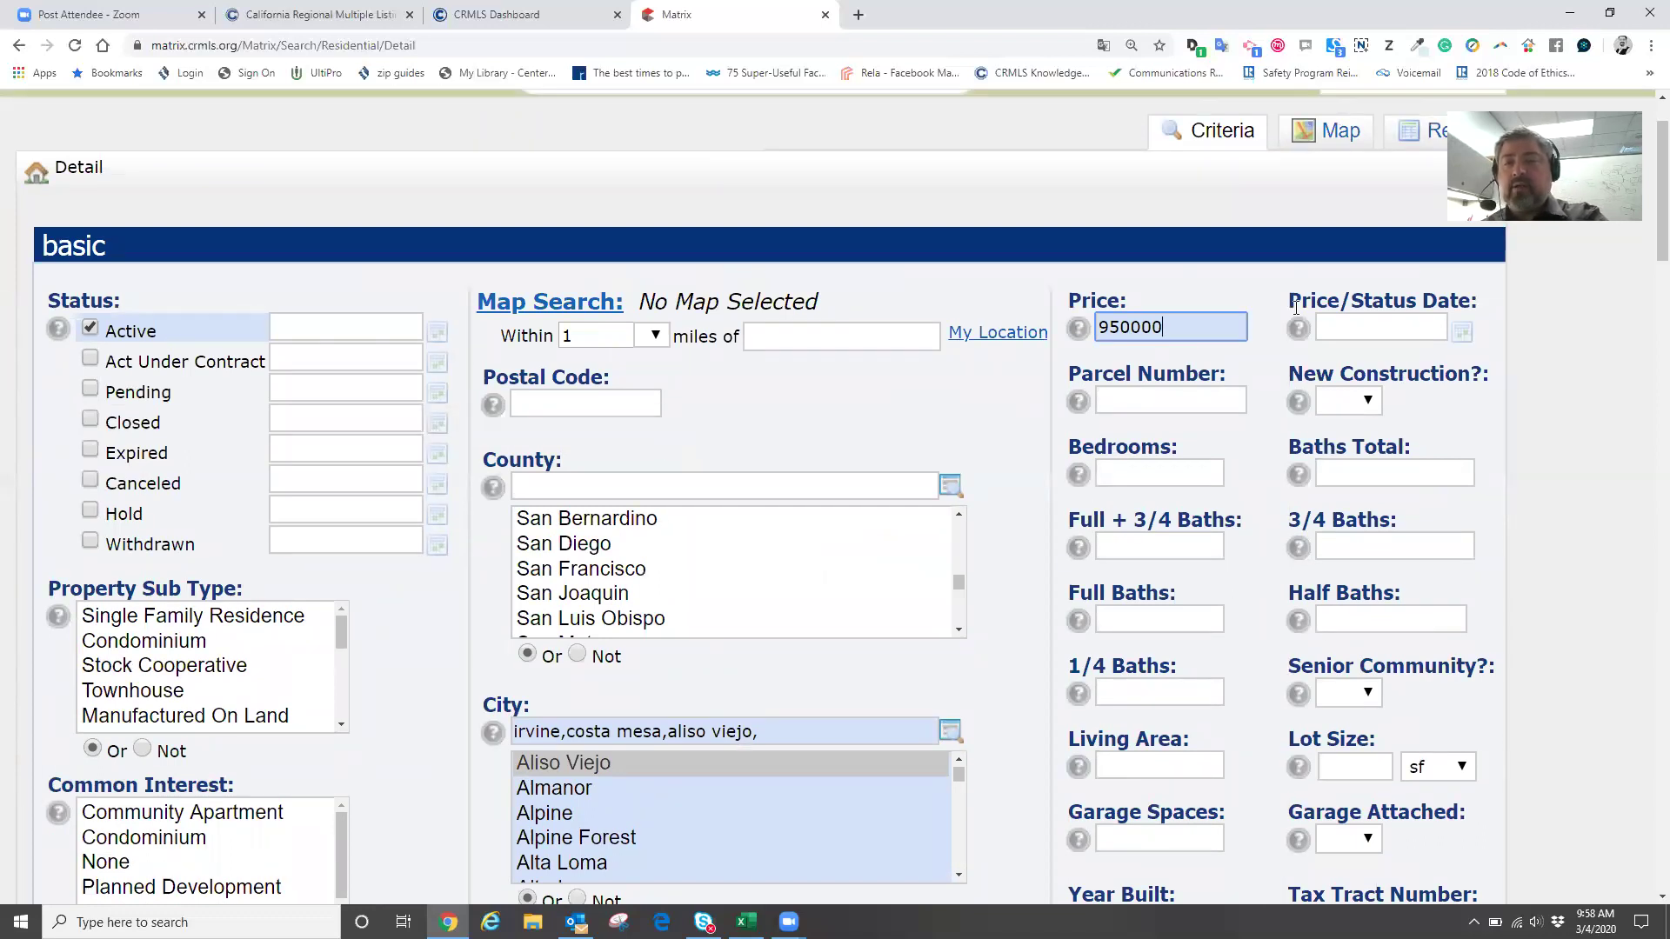
- Change the price criterion to 950000- for a maximum price and check the match count
text(-)
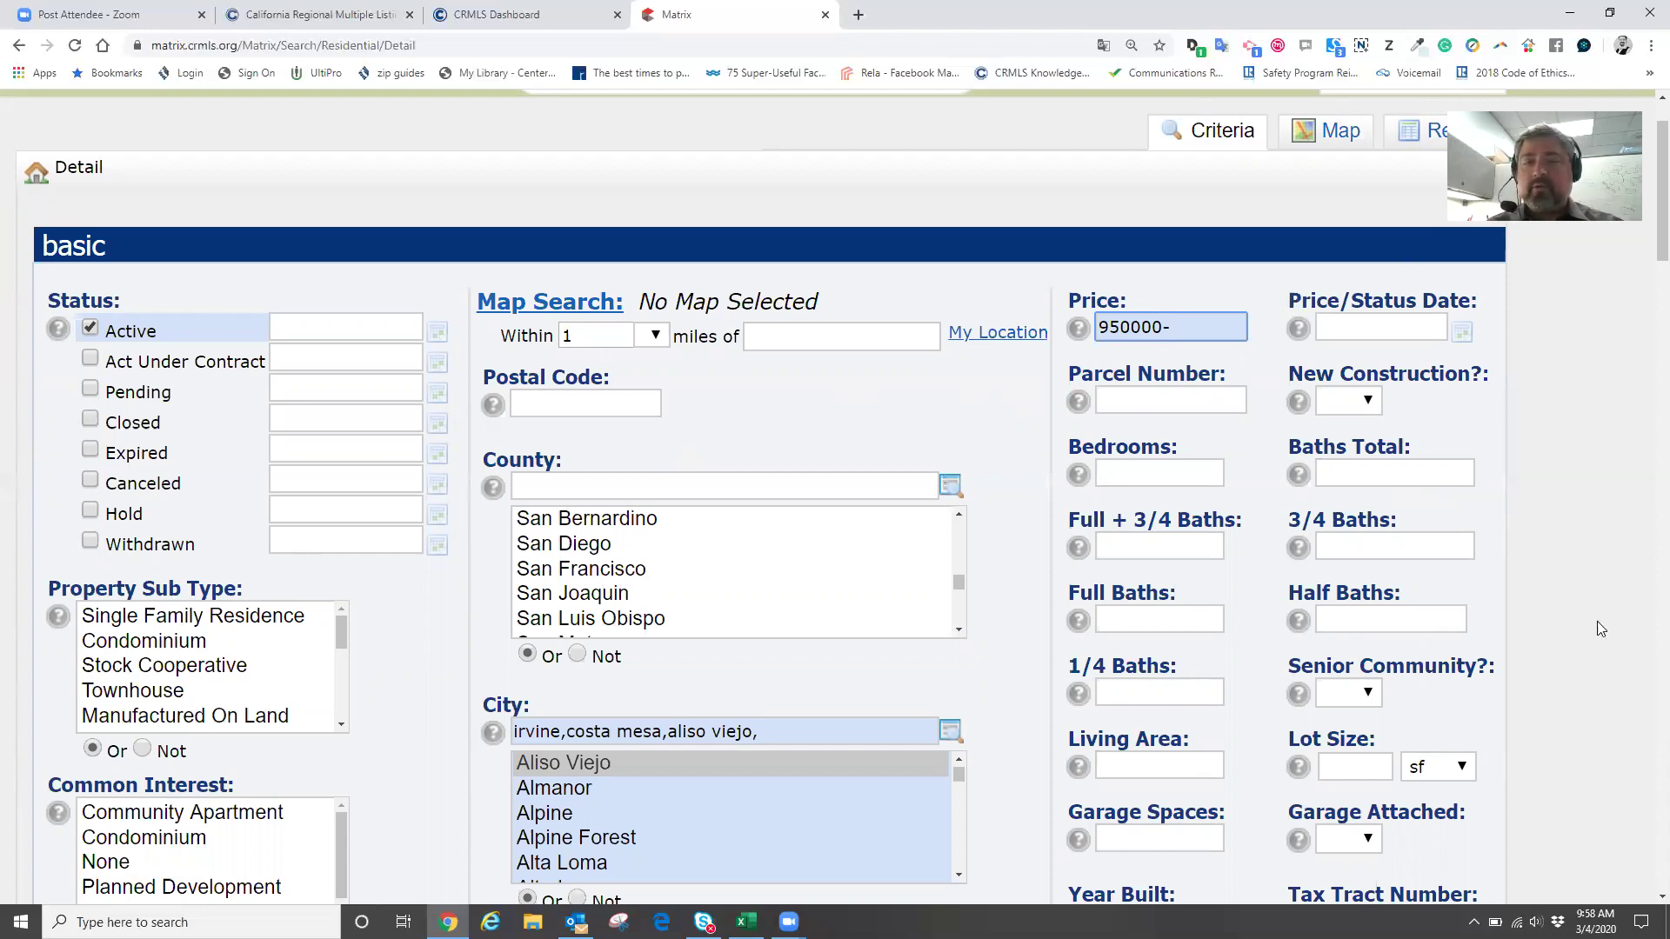
scroll(1570, 765, down, 15)
scroll(1571, 766, down, 7)
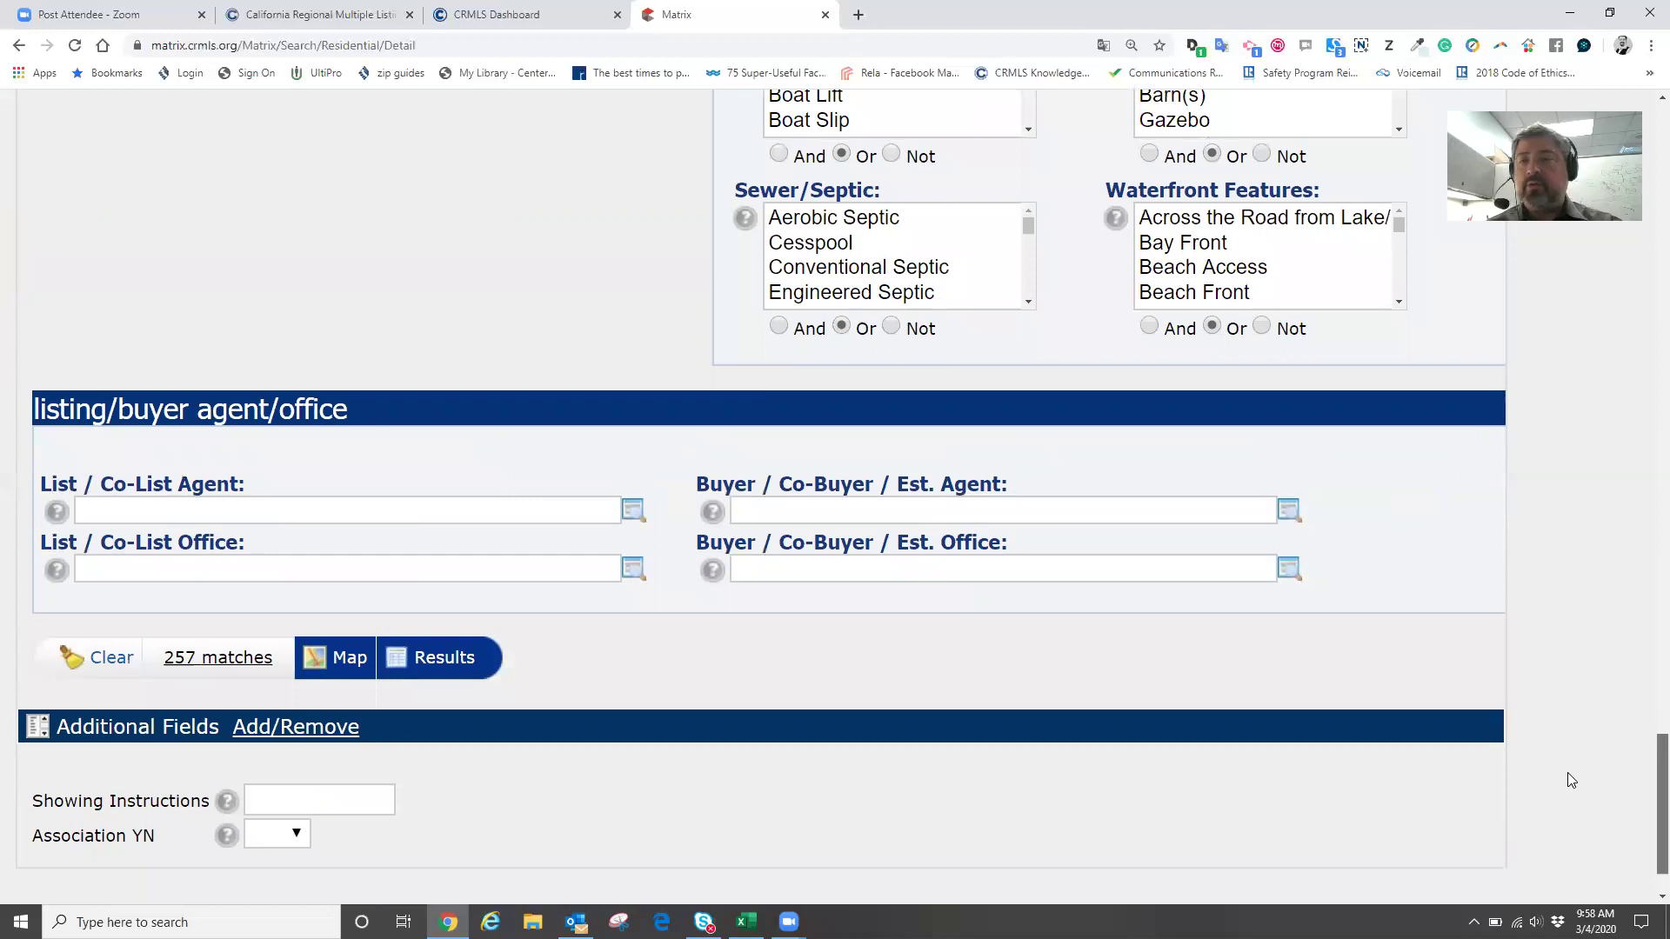
scroll(1575, 739, up, 18)
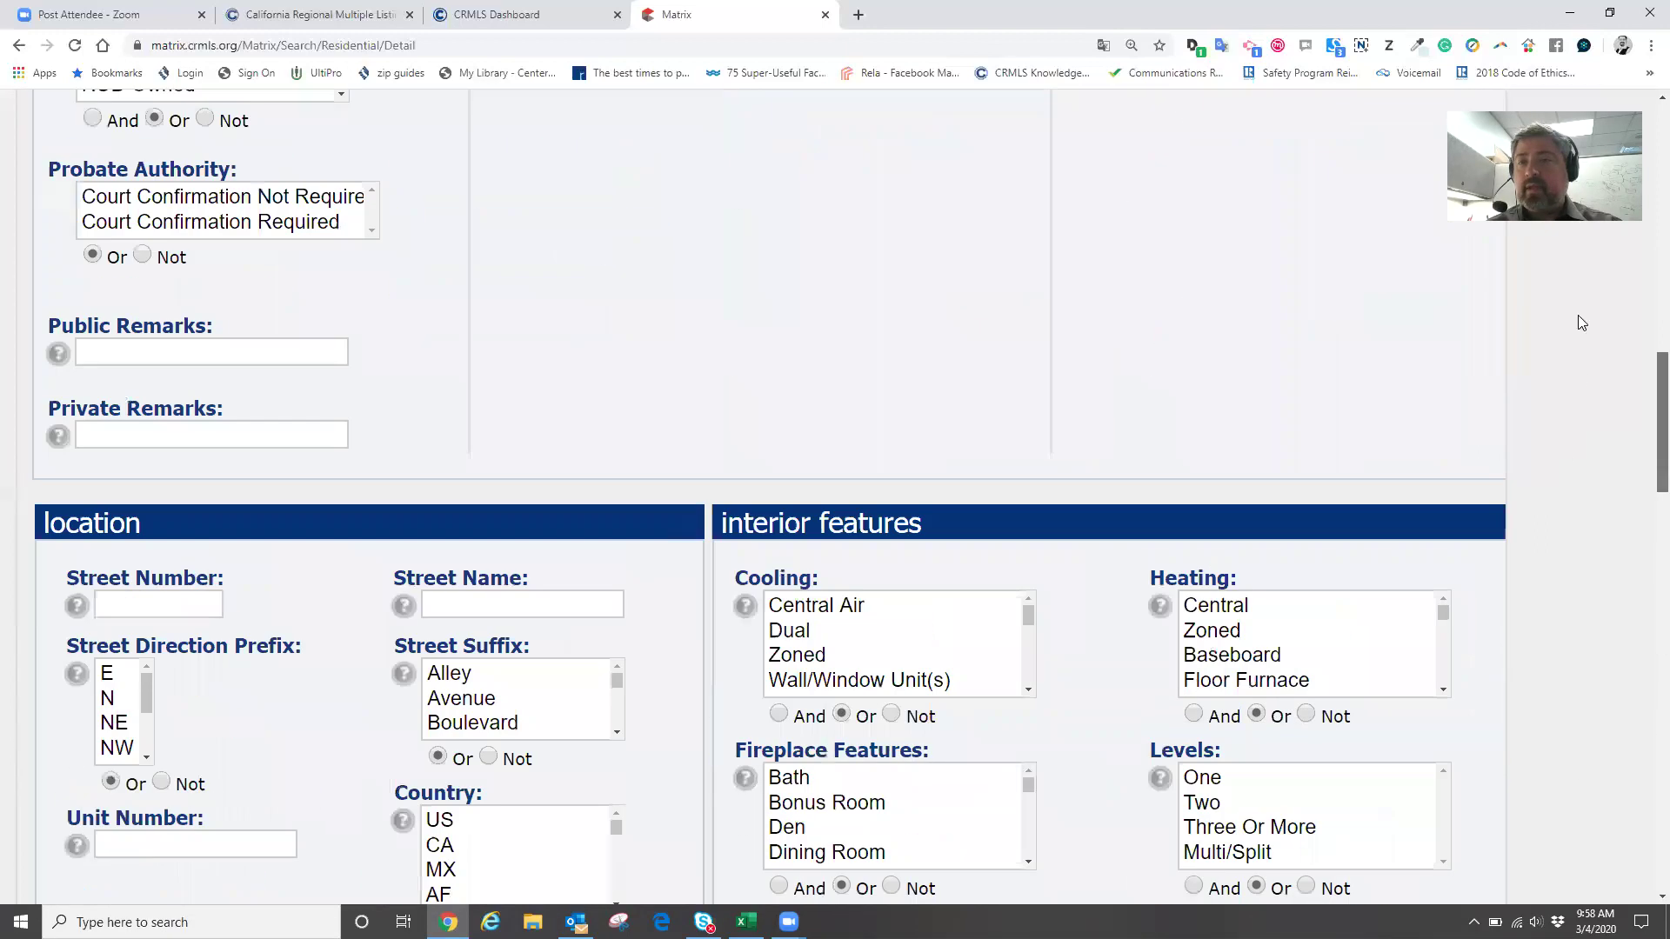
scroll(1577, 243, up, 4)
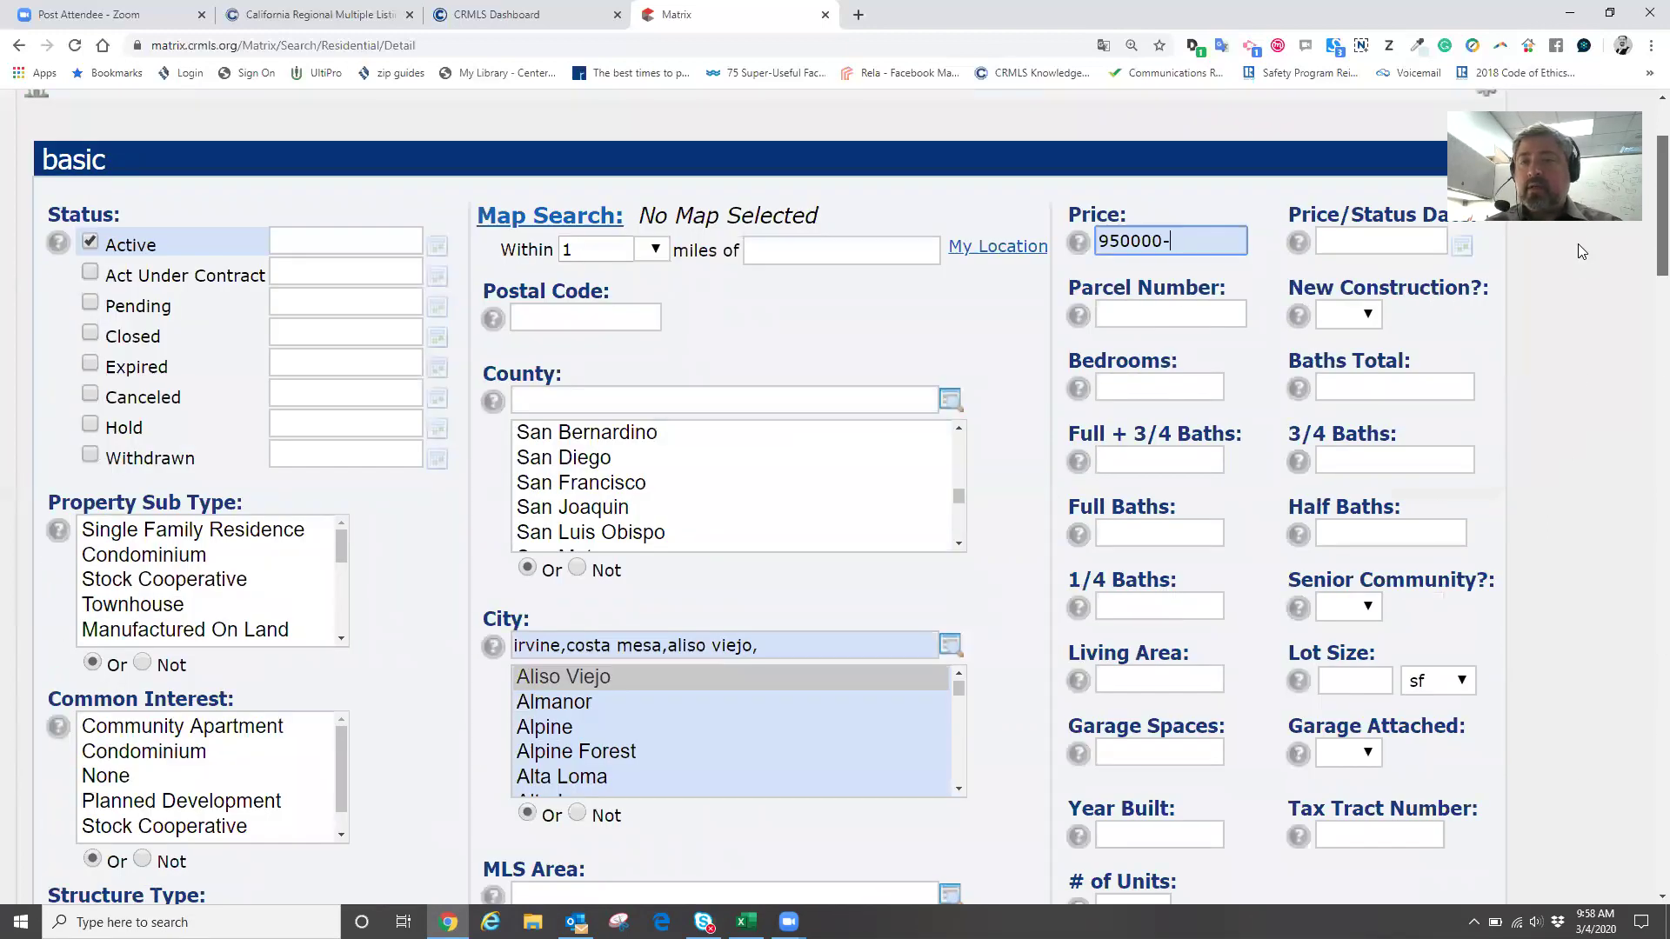
scroll(1046, 323, up, 1)
key(ctrl+a)
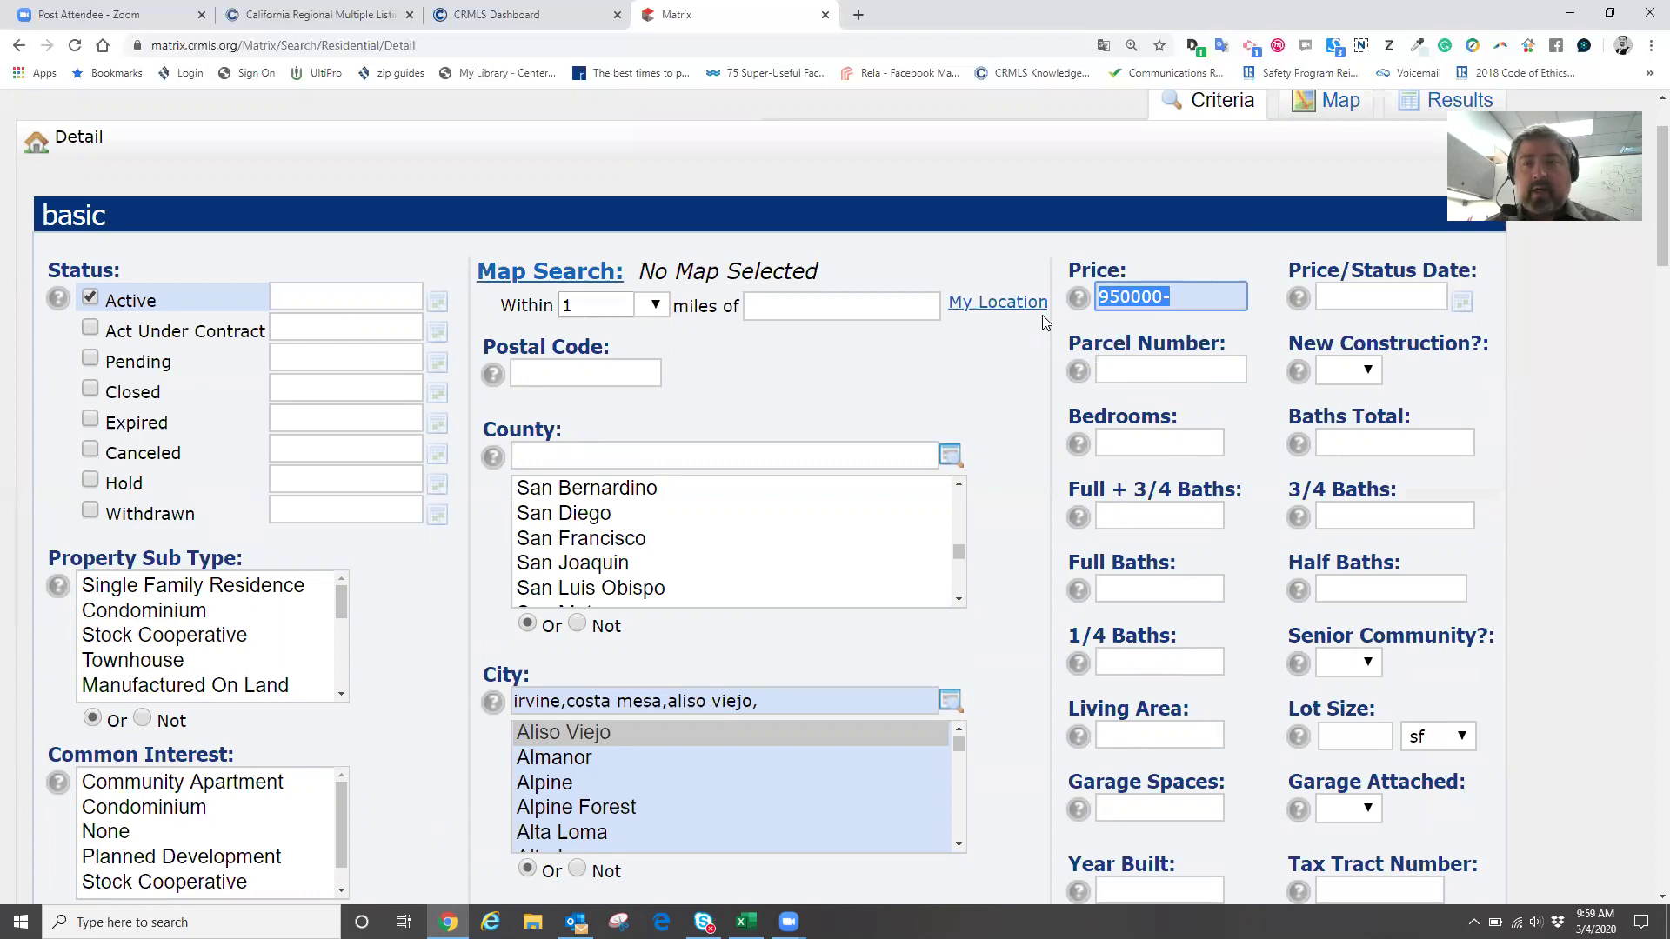
text(8)
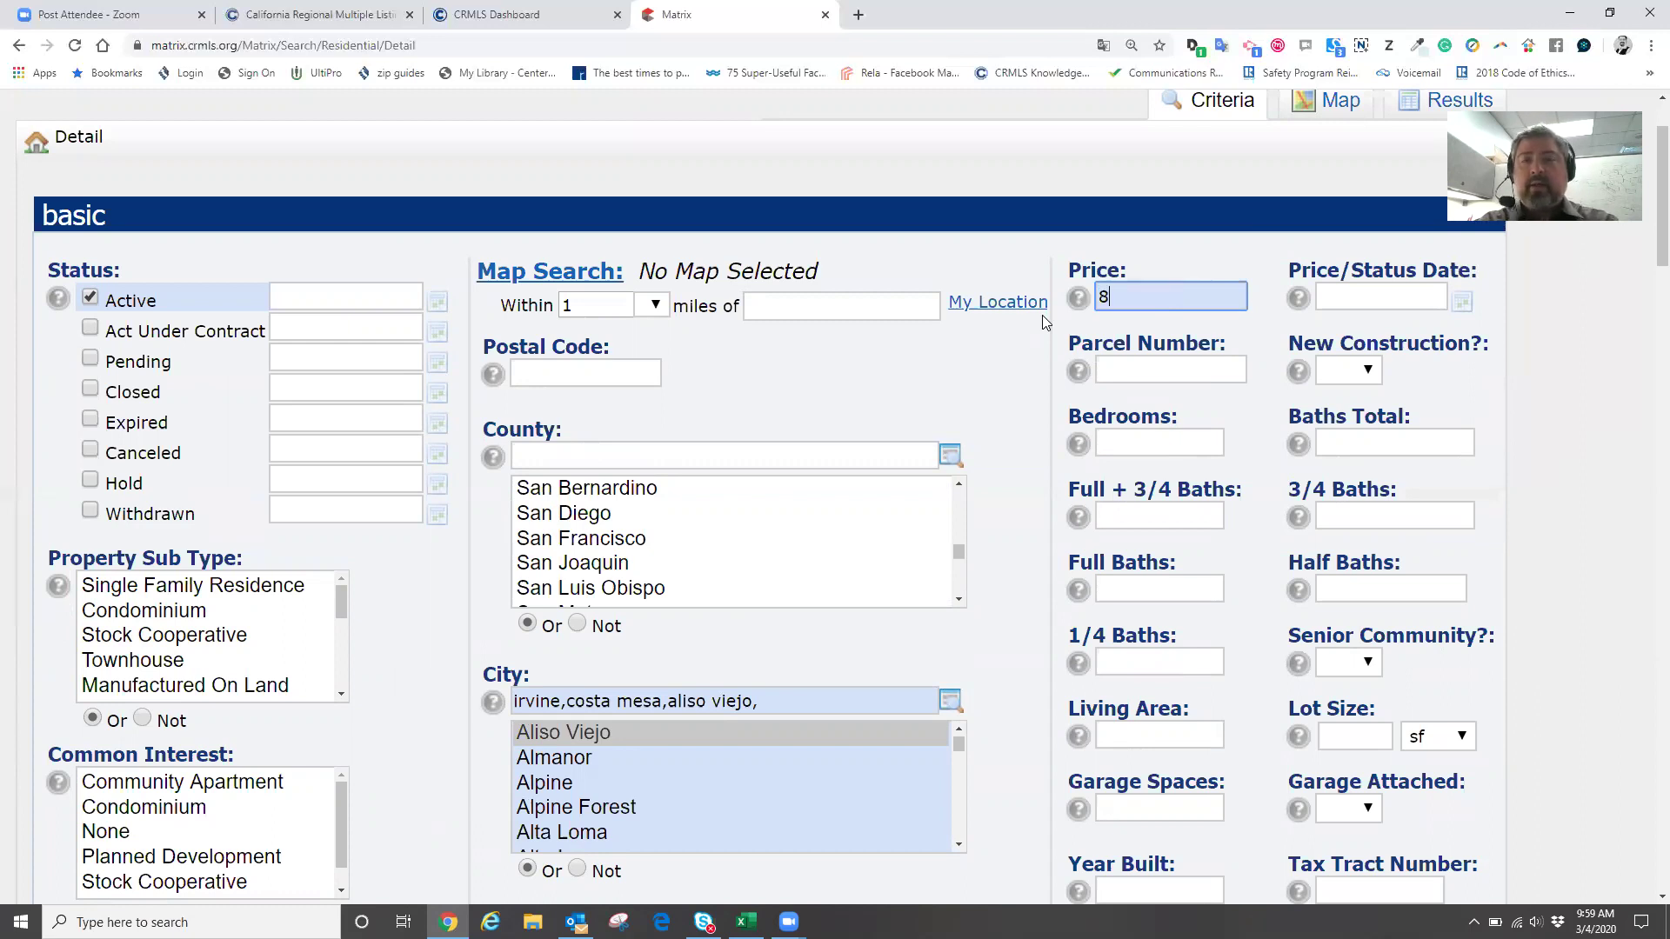
text(50000-)
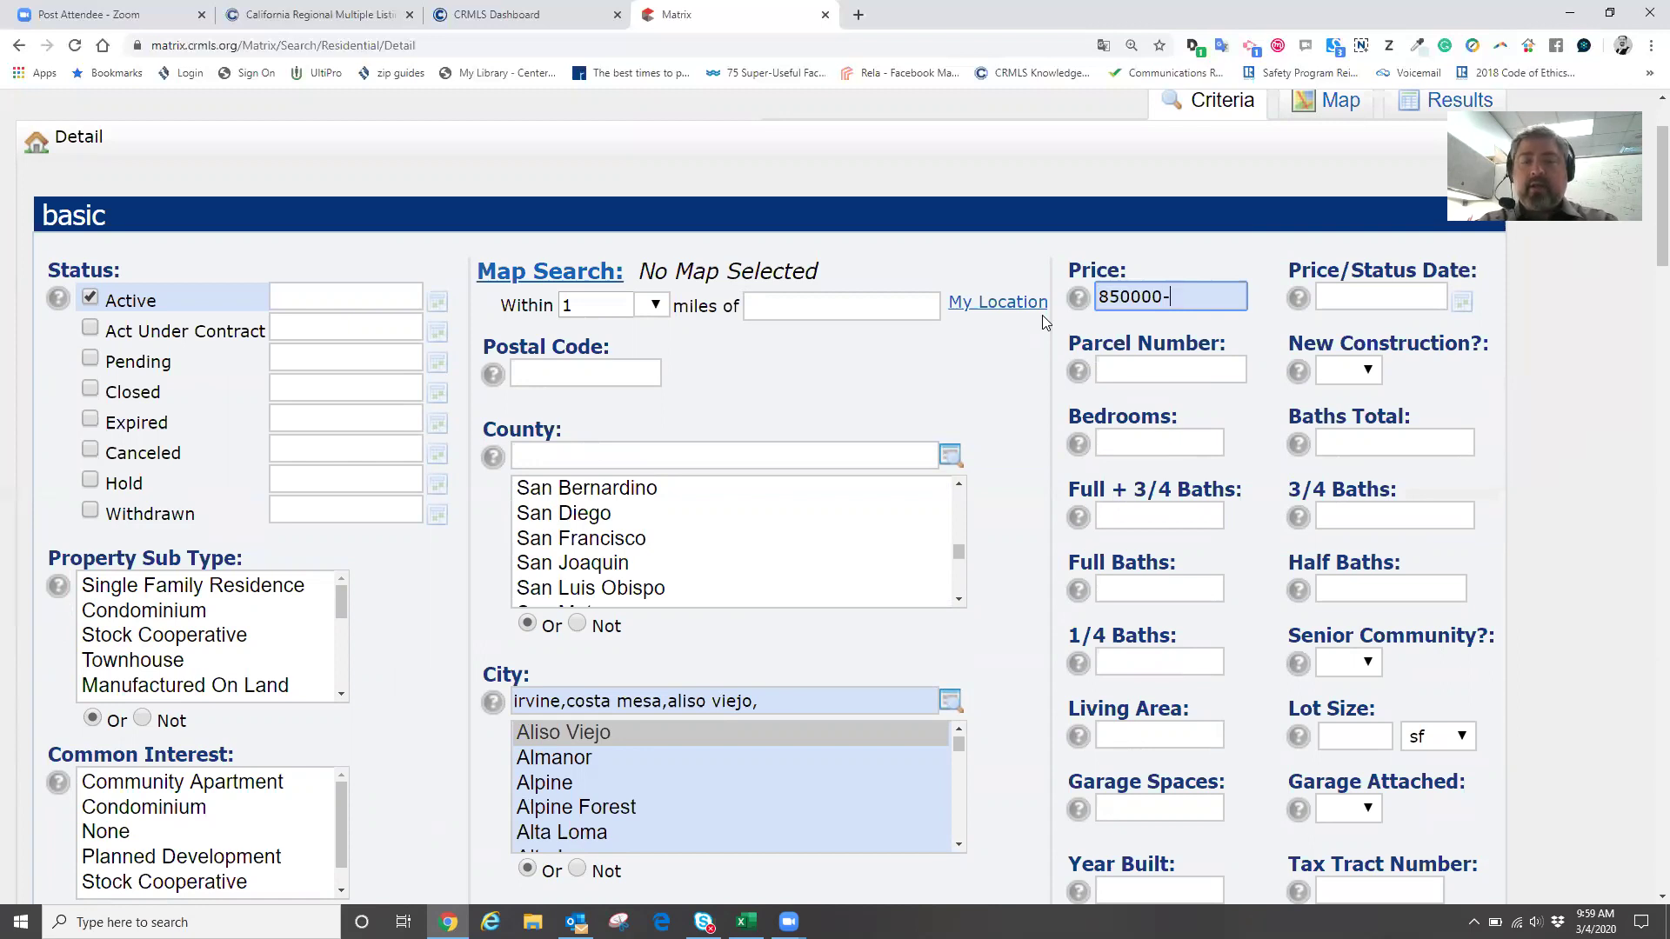
text(1000000)
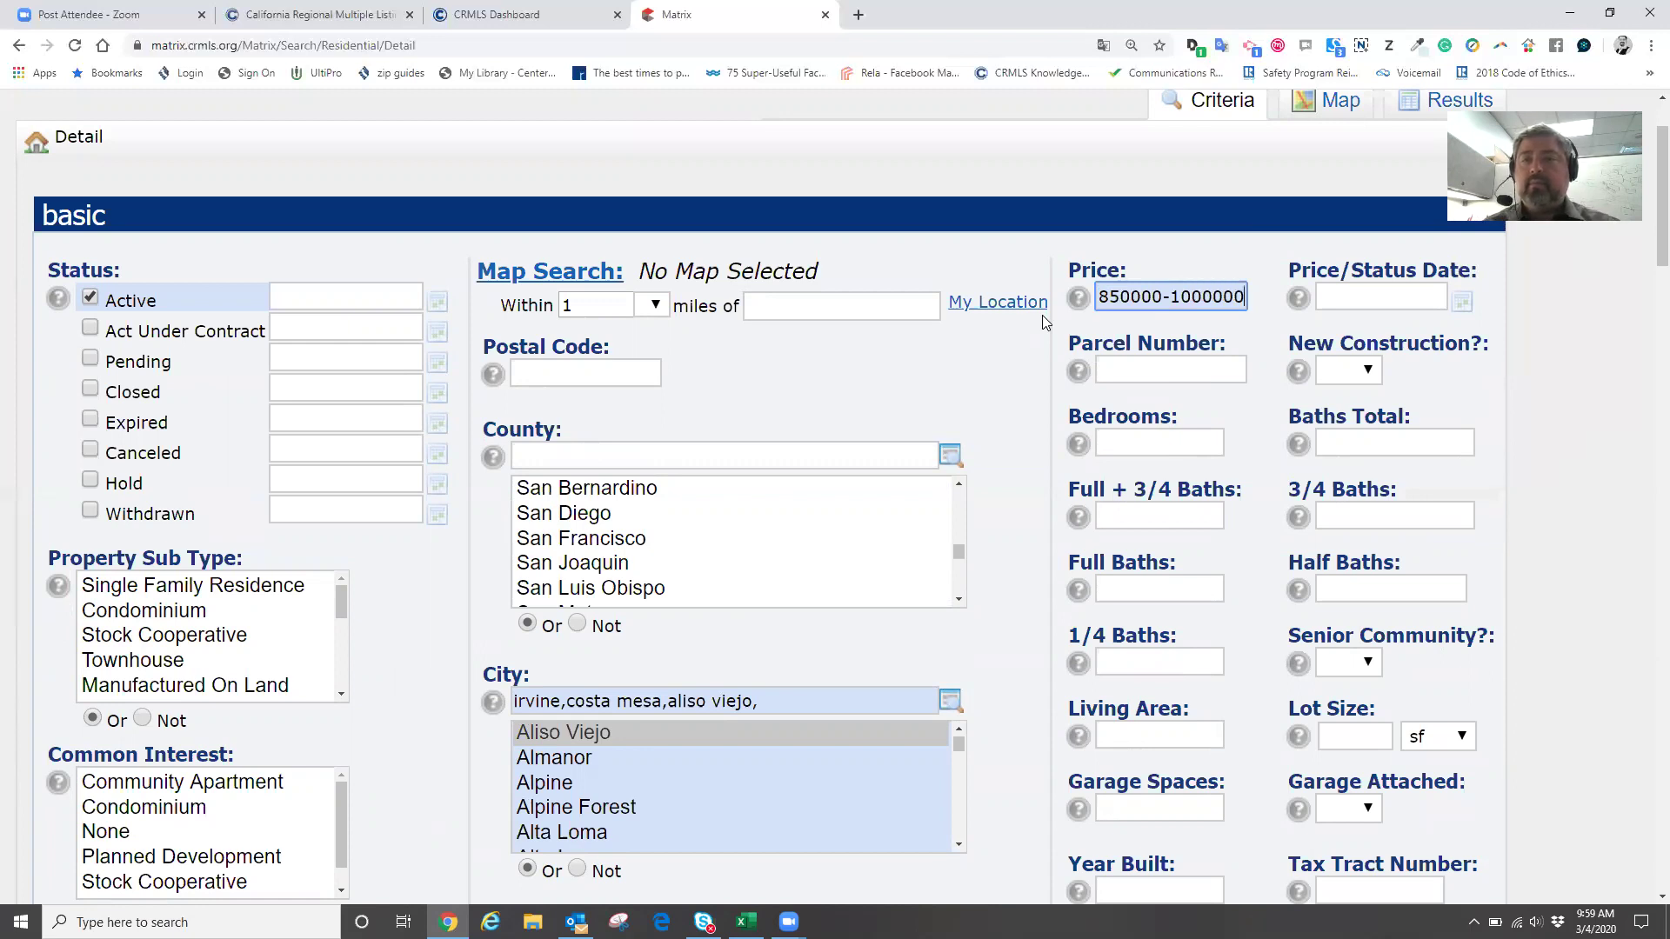
click(1270, 494)
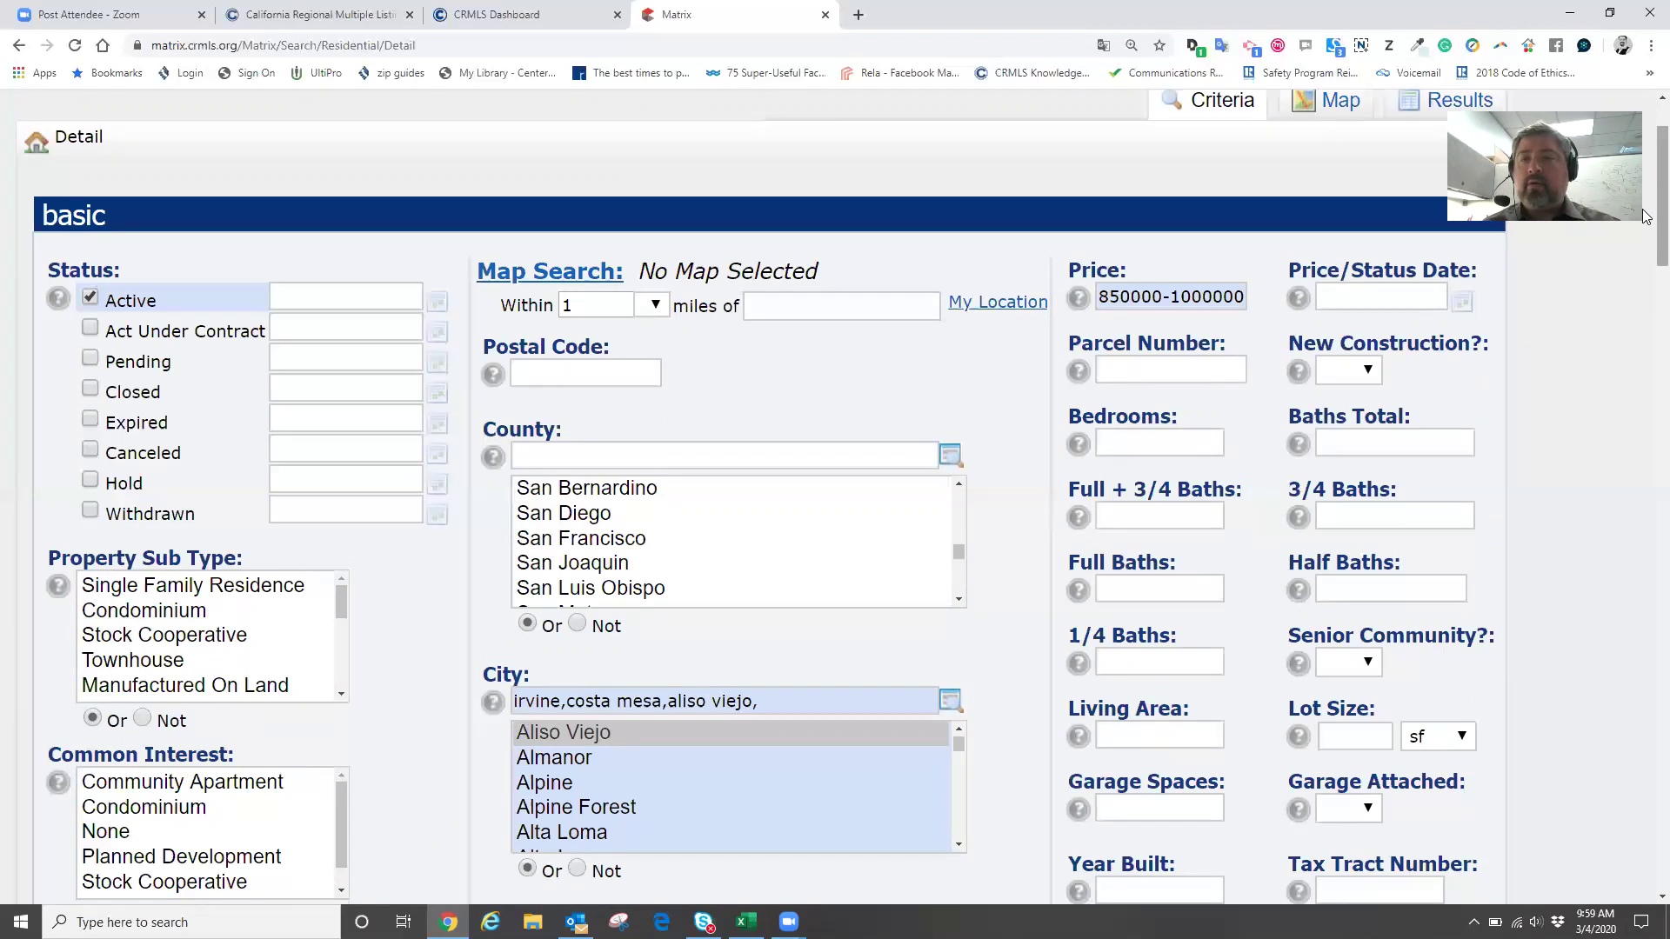
scroll(1618, 565, down, 20)
scroll(1615, 634, down, 10)
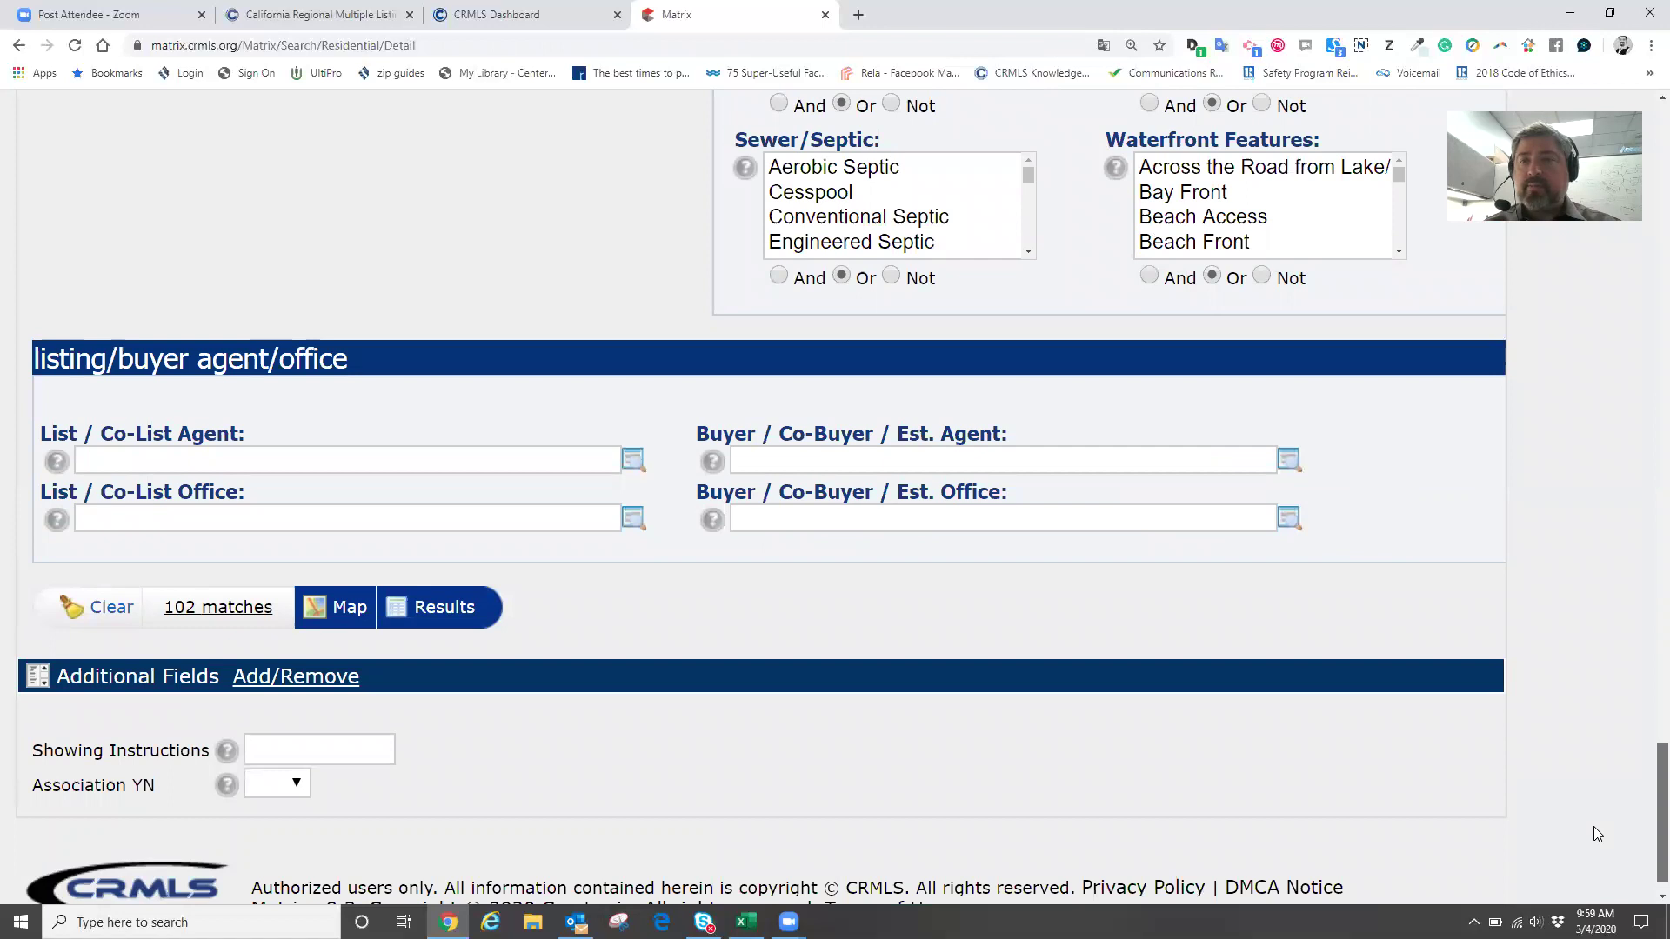
scroll(1615, 562, up, 15)
scroll(1601, 400, up, 10)
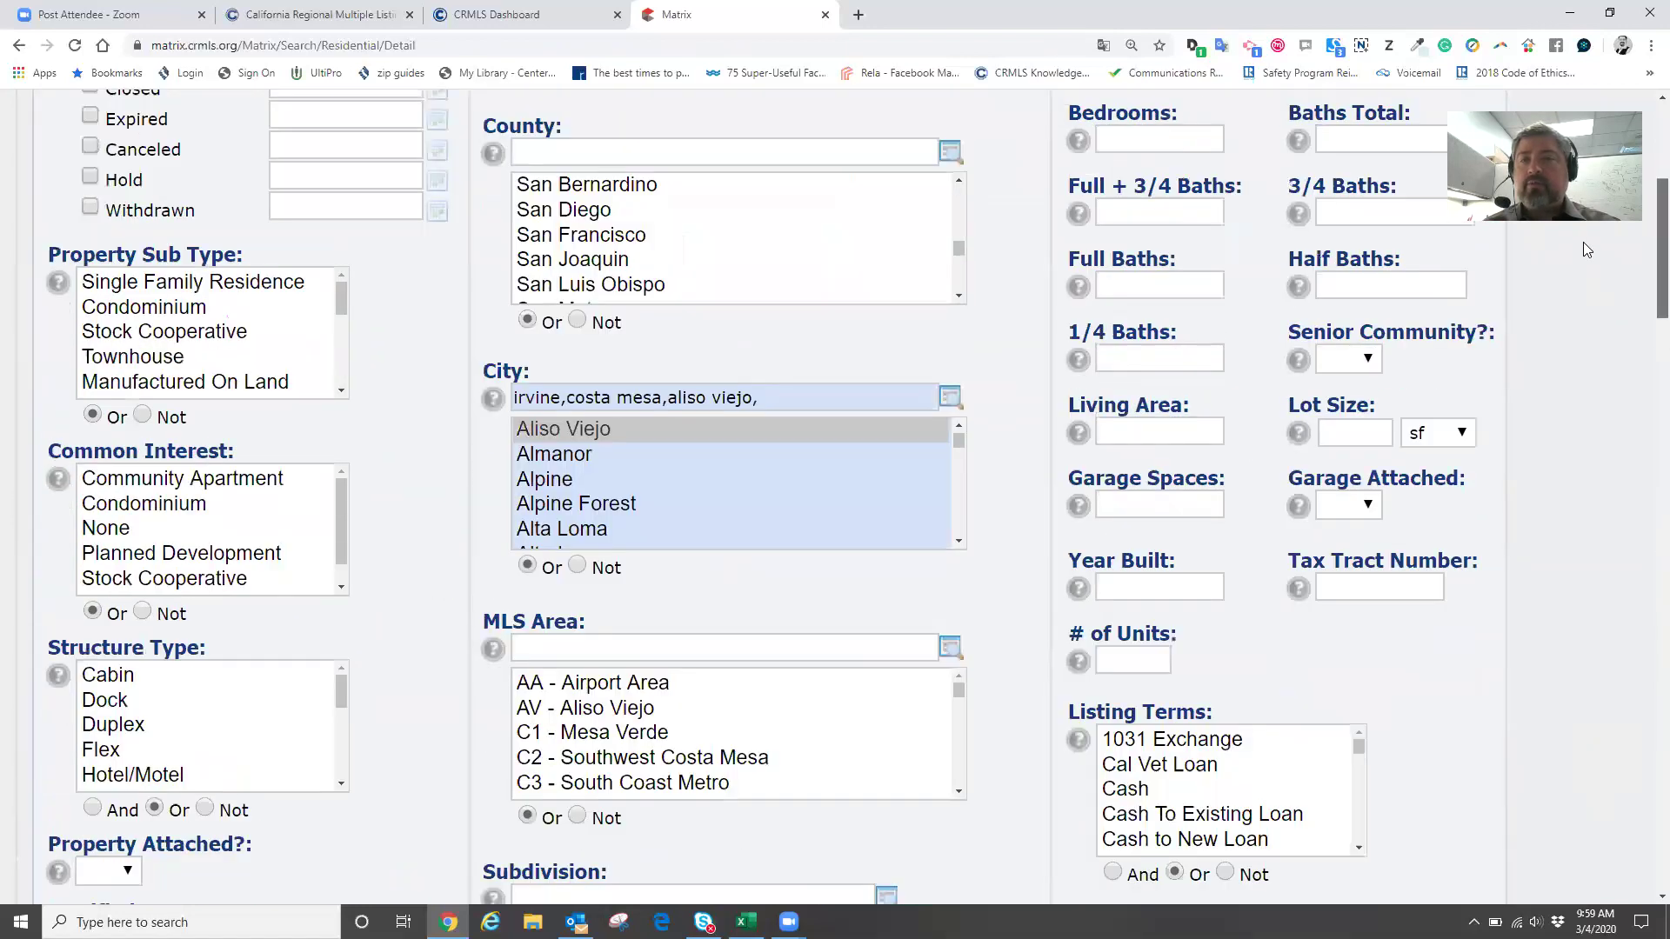
scroll(1200, 391, up, 1)
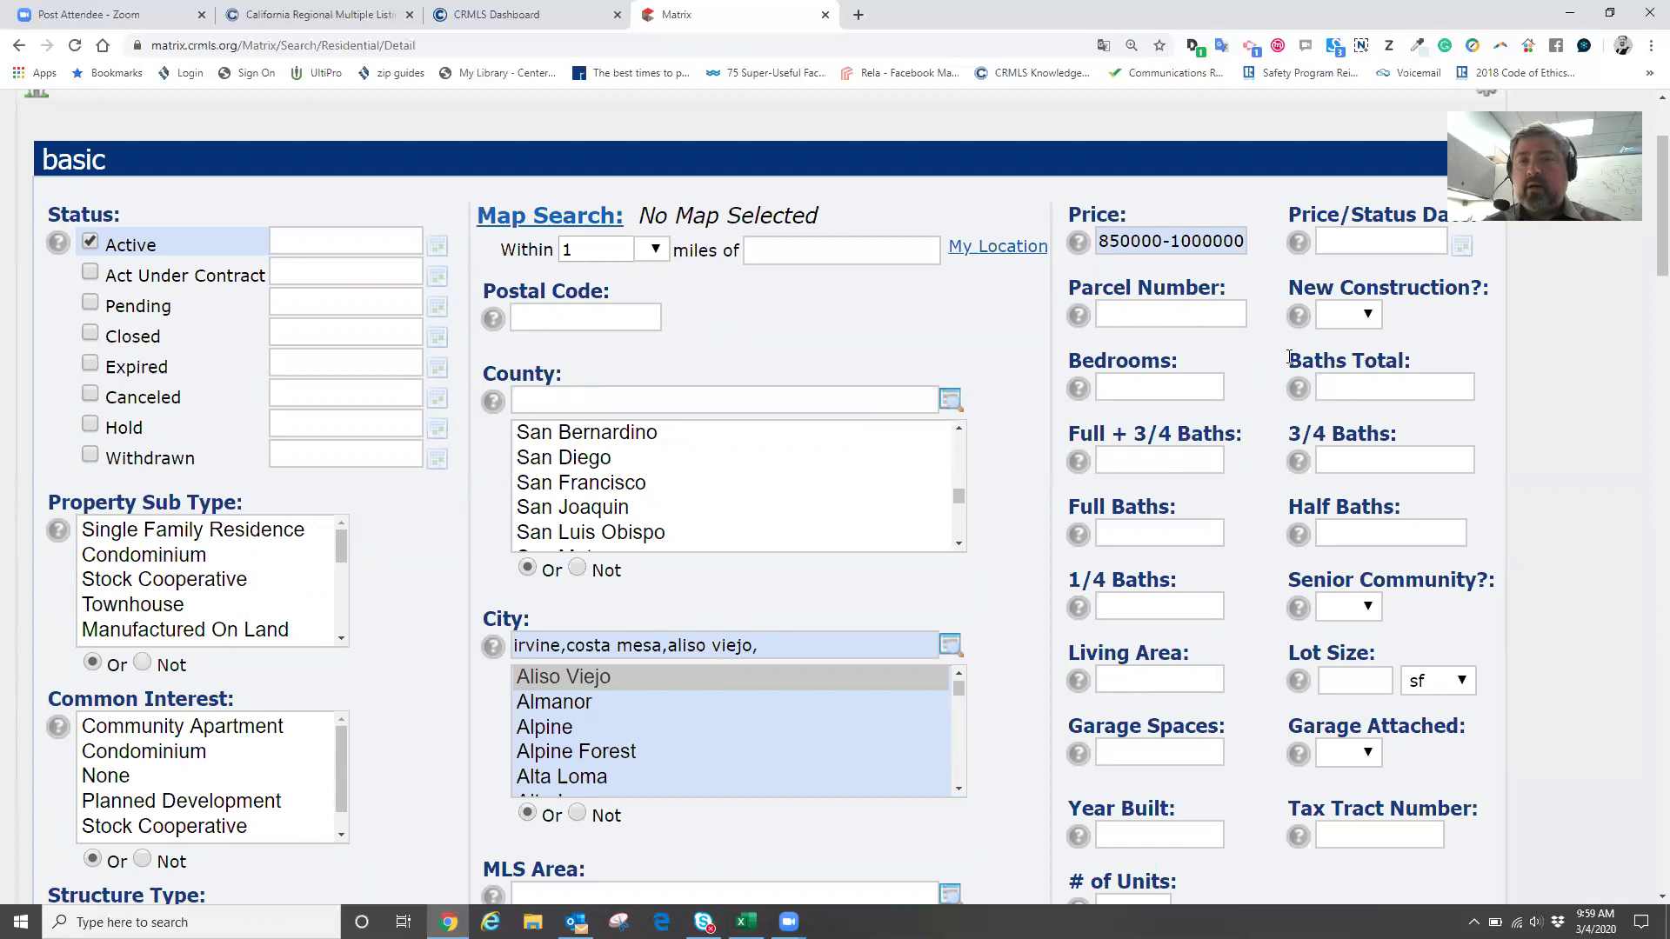
- Examine the bathroom criteria in the basic section, from Baths Total to Full Baths, and how they differ
drag(1288, 357, 1425, 372)
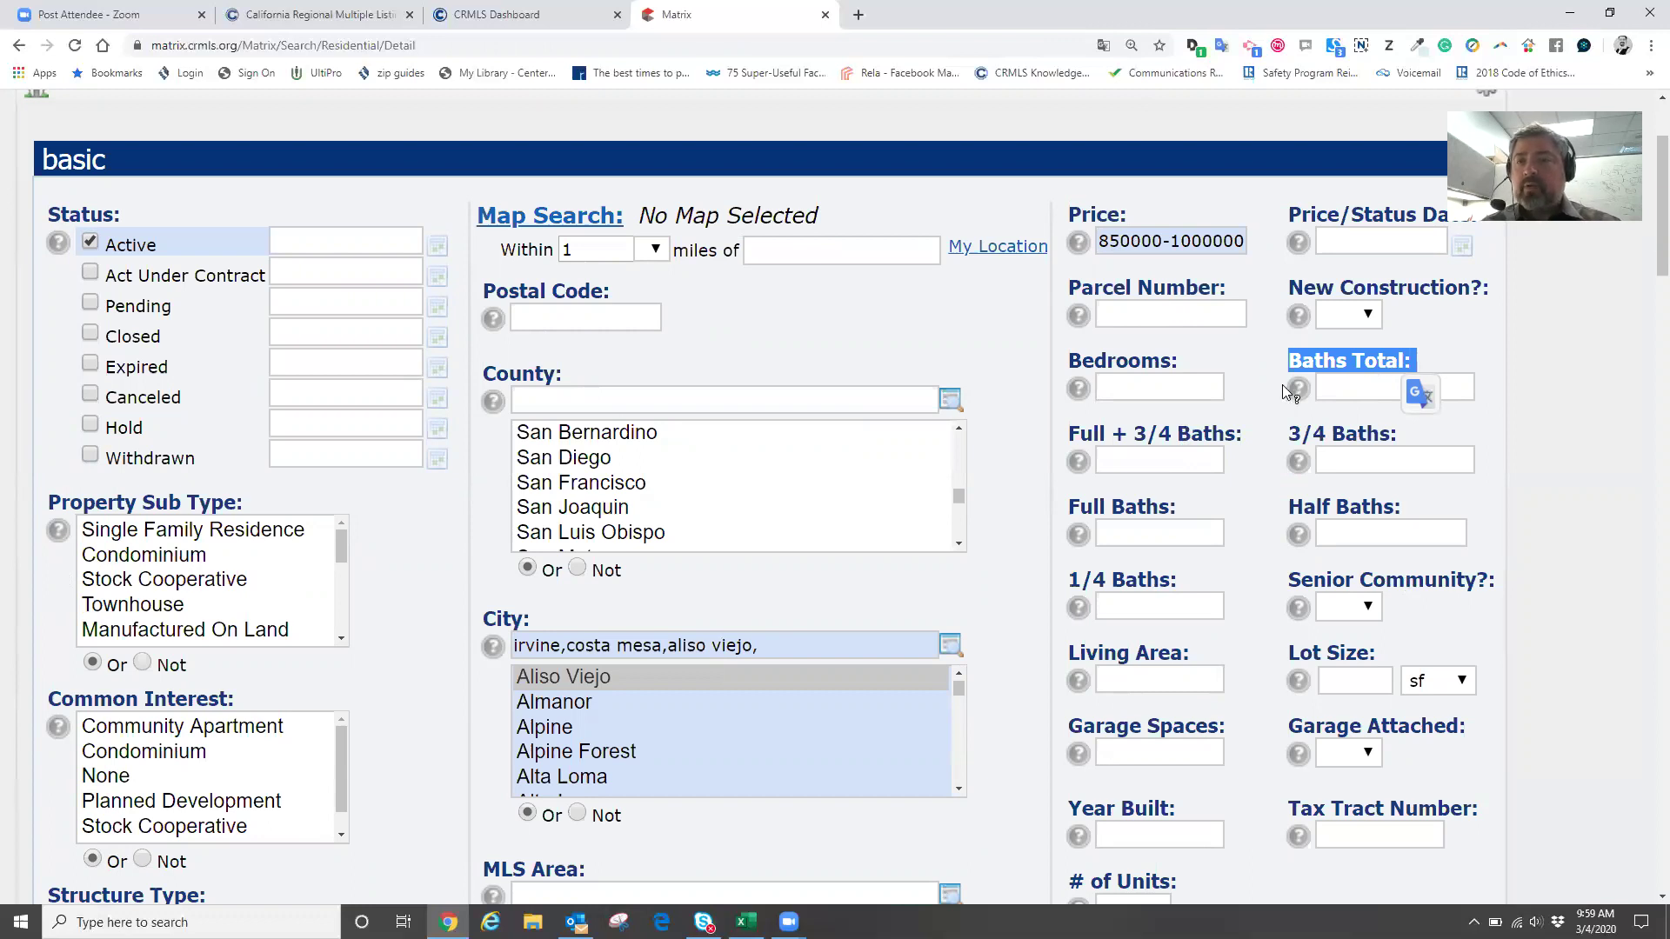
click(1259, 433)
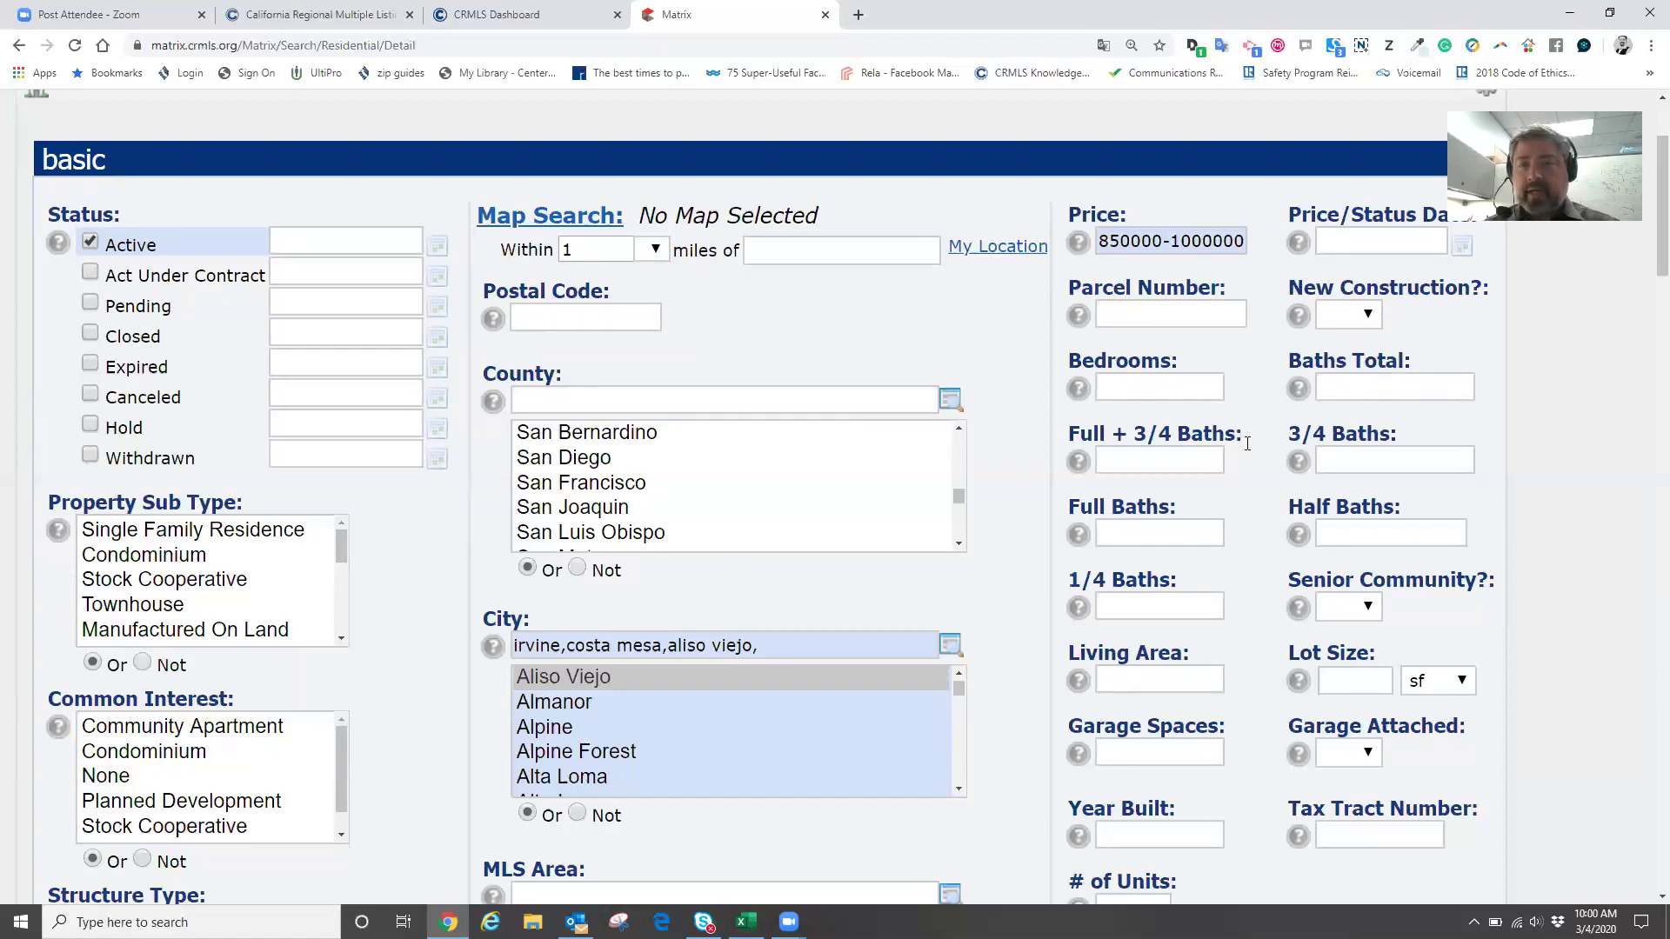
click(1349, 391)
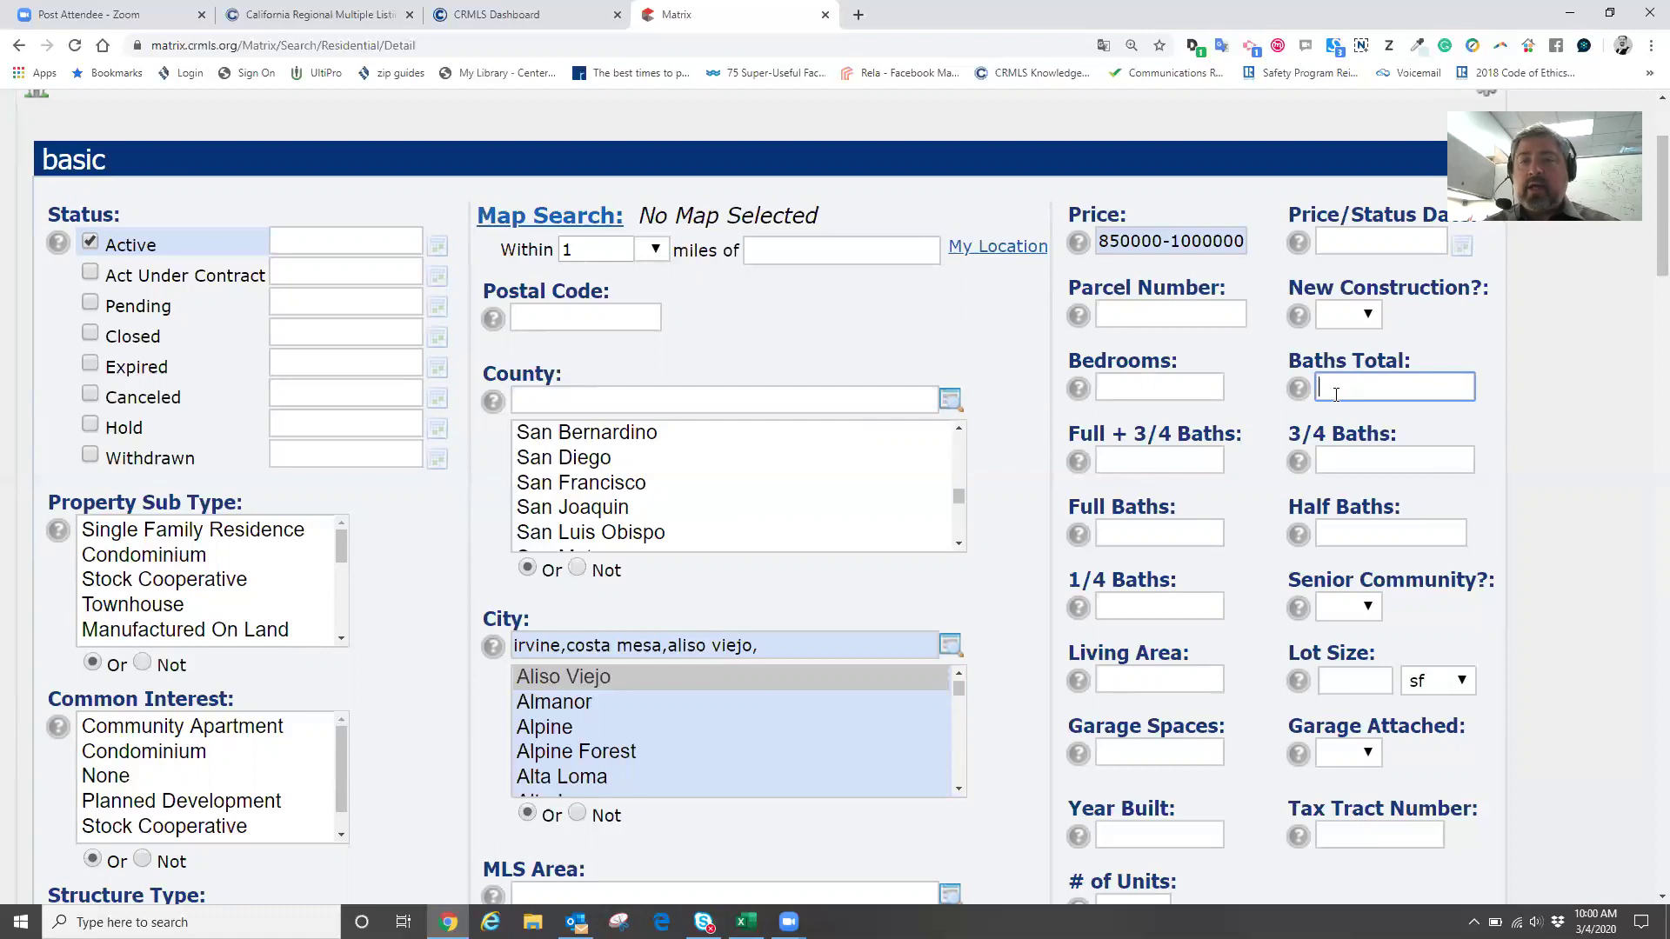
text(2)
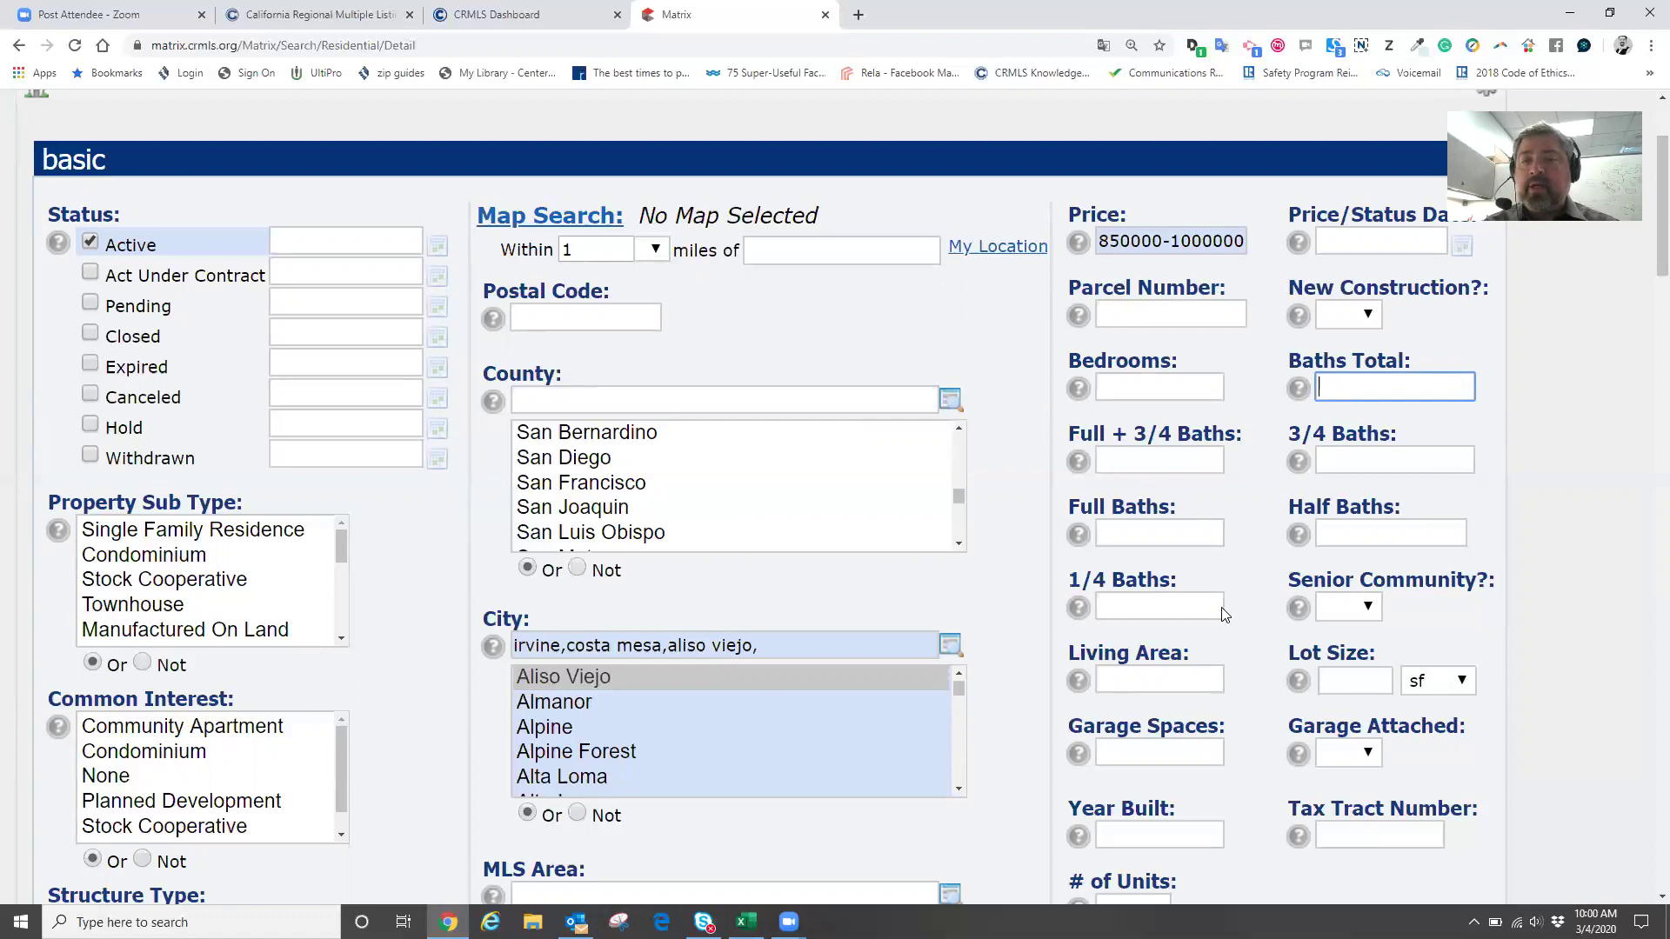
scroll(1200, 522, down, 1)
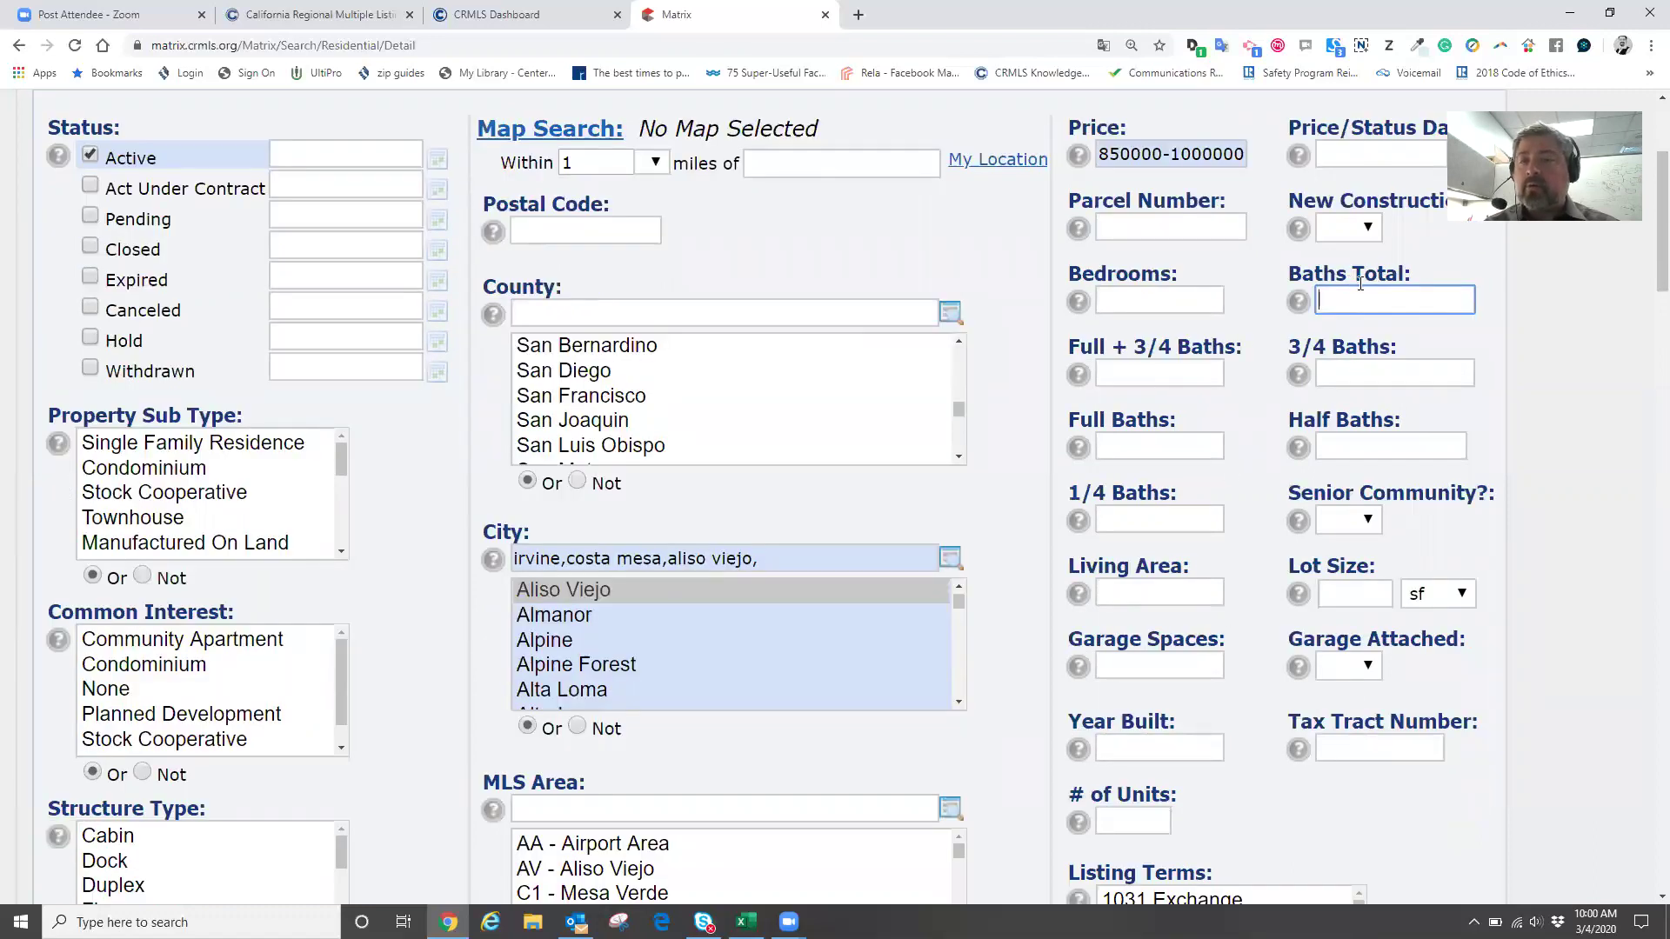
click(1133, 442)
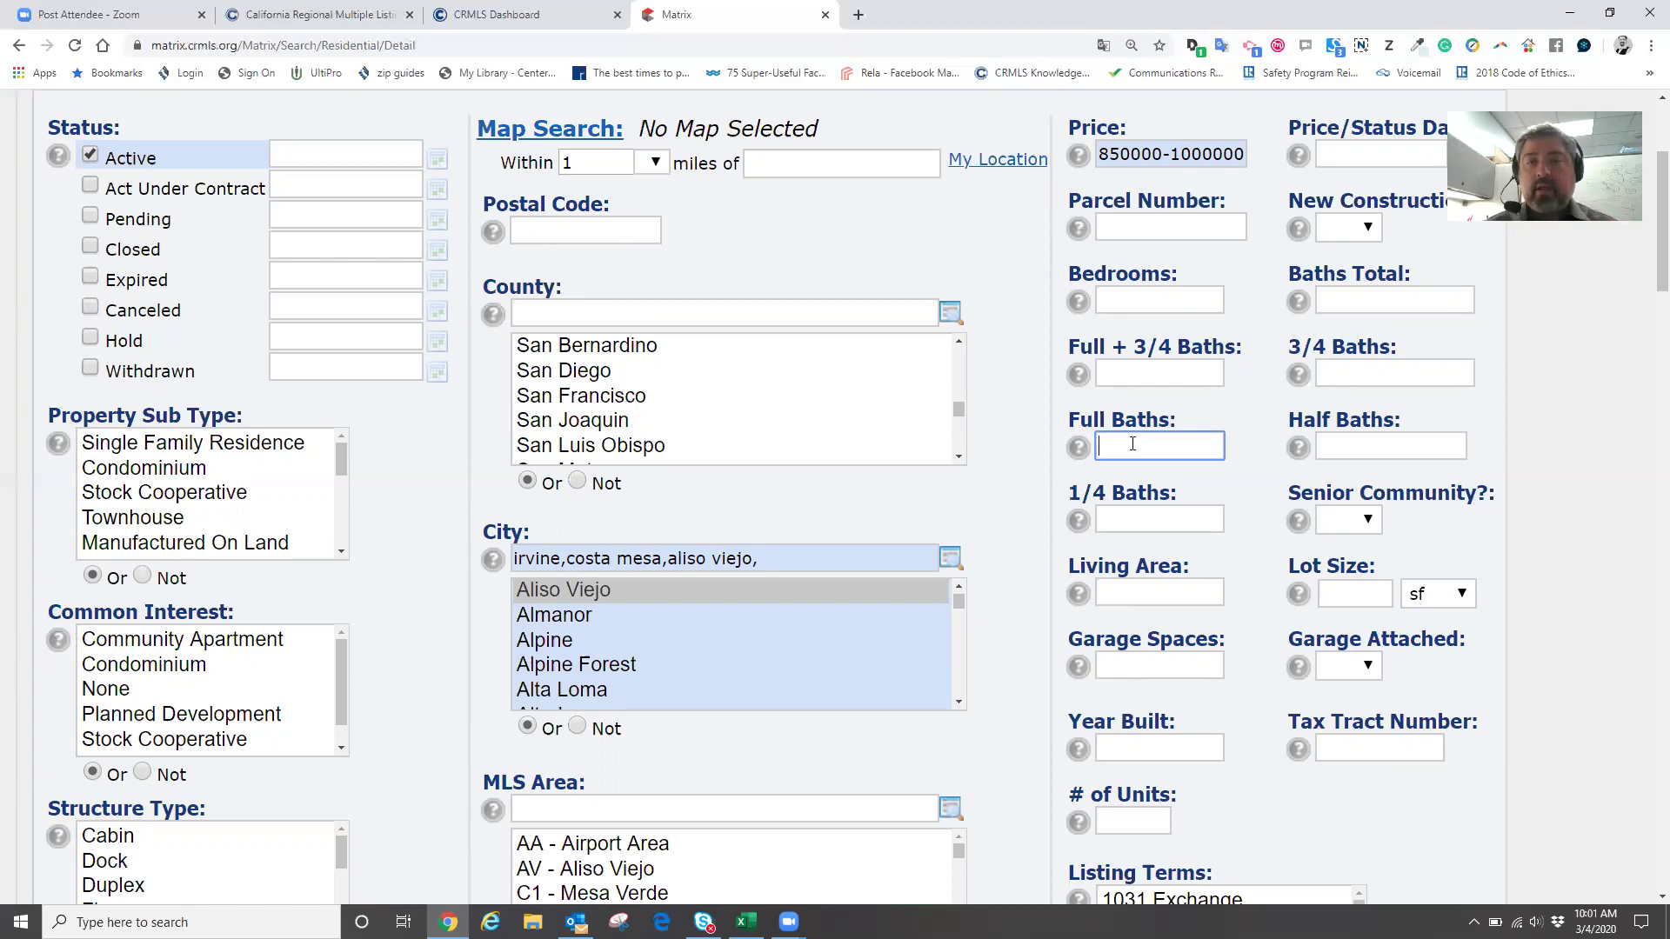
scroll(970, 617, down, 3)
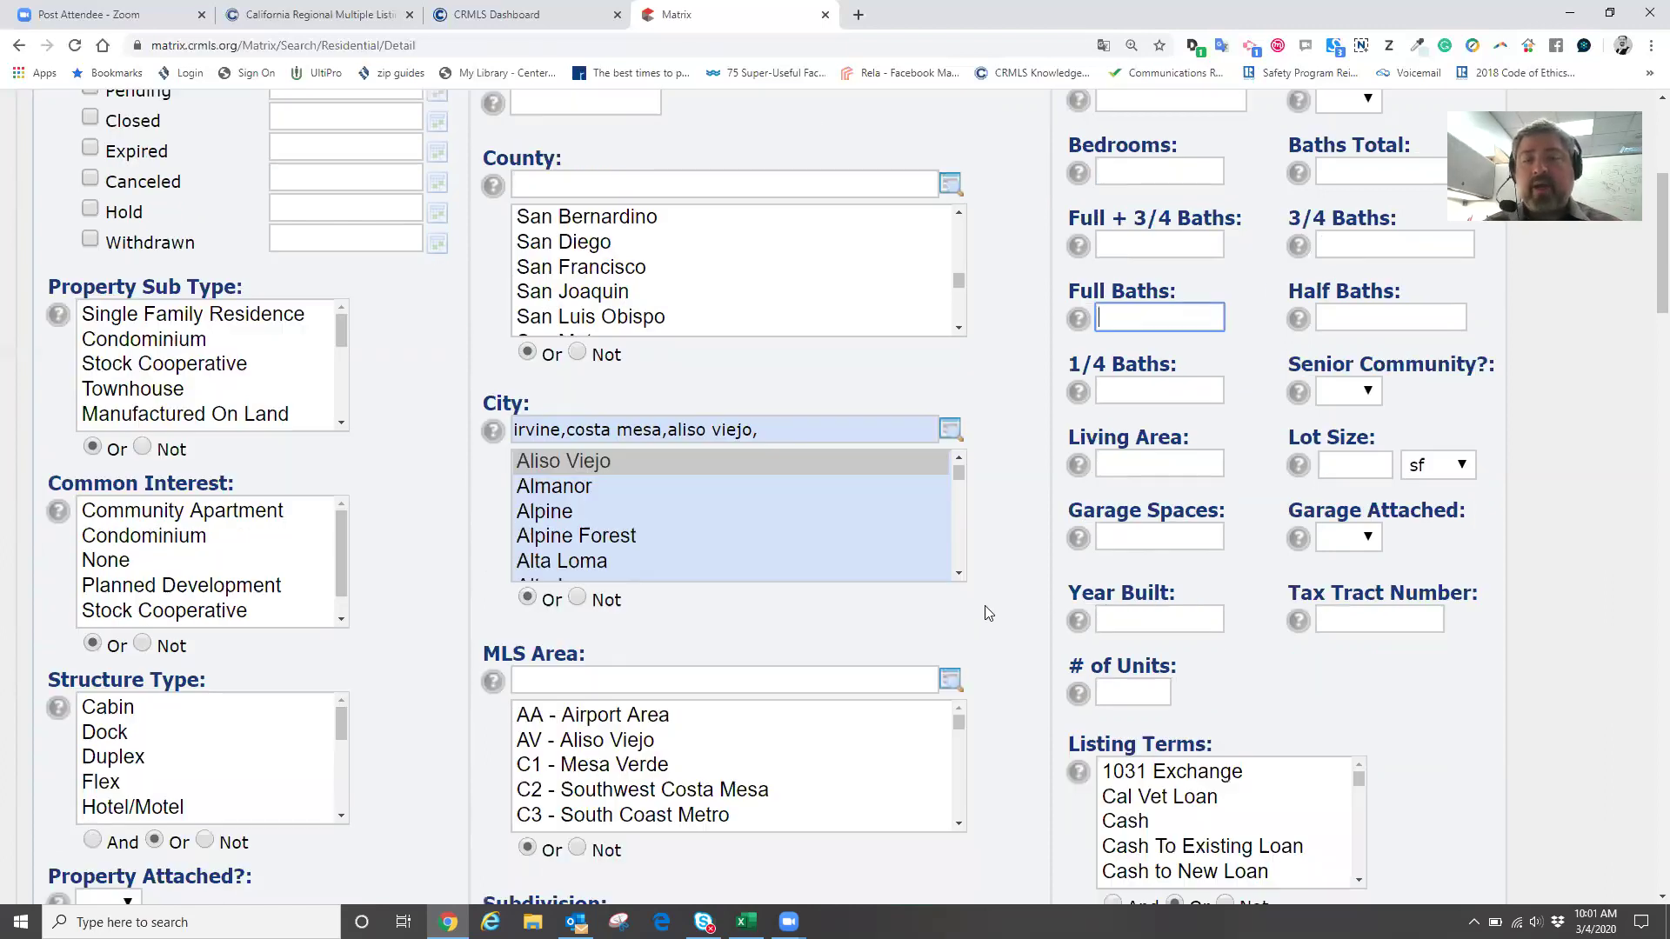
scroll(989, 611, up, 6)
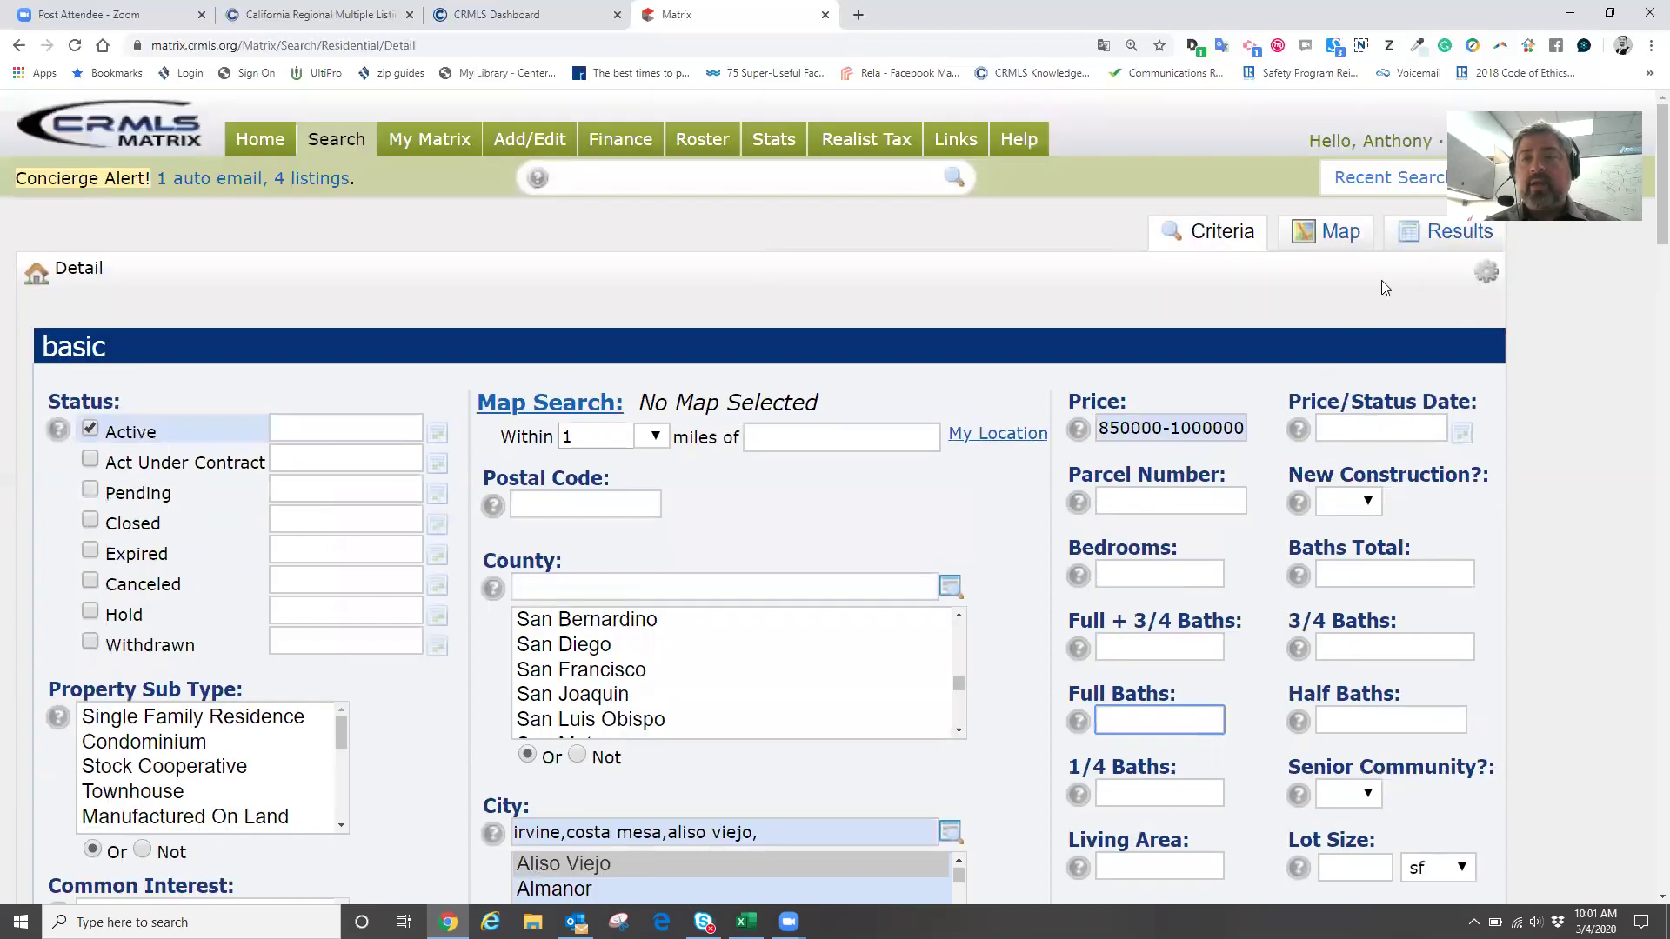
- Show the search results and look through the list of matching listings
click(1423, 235)
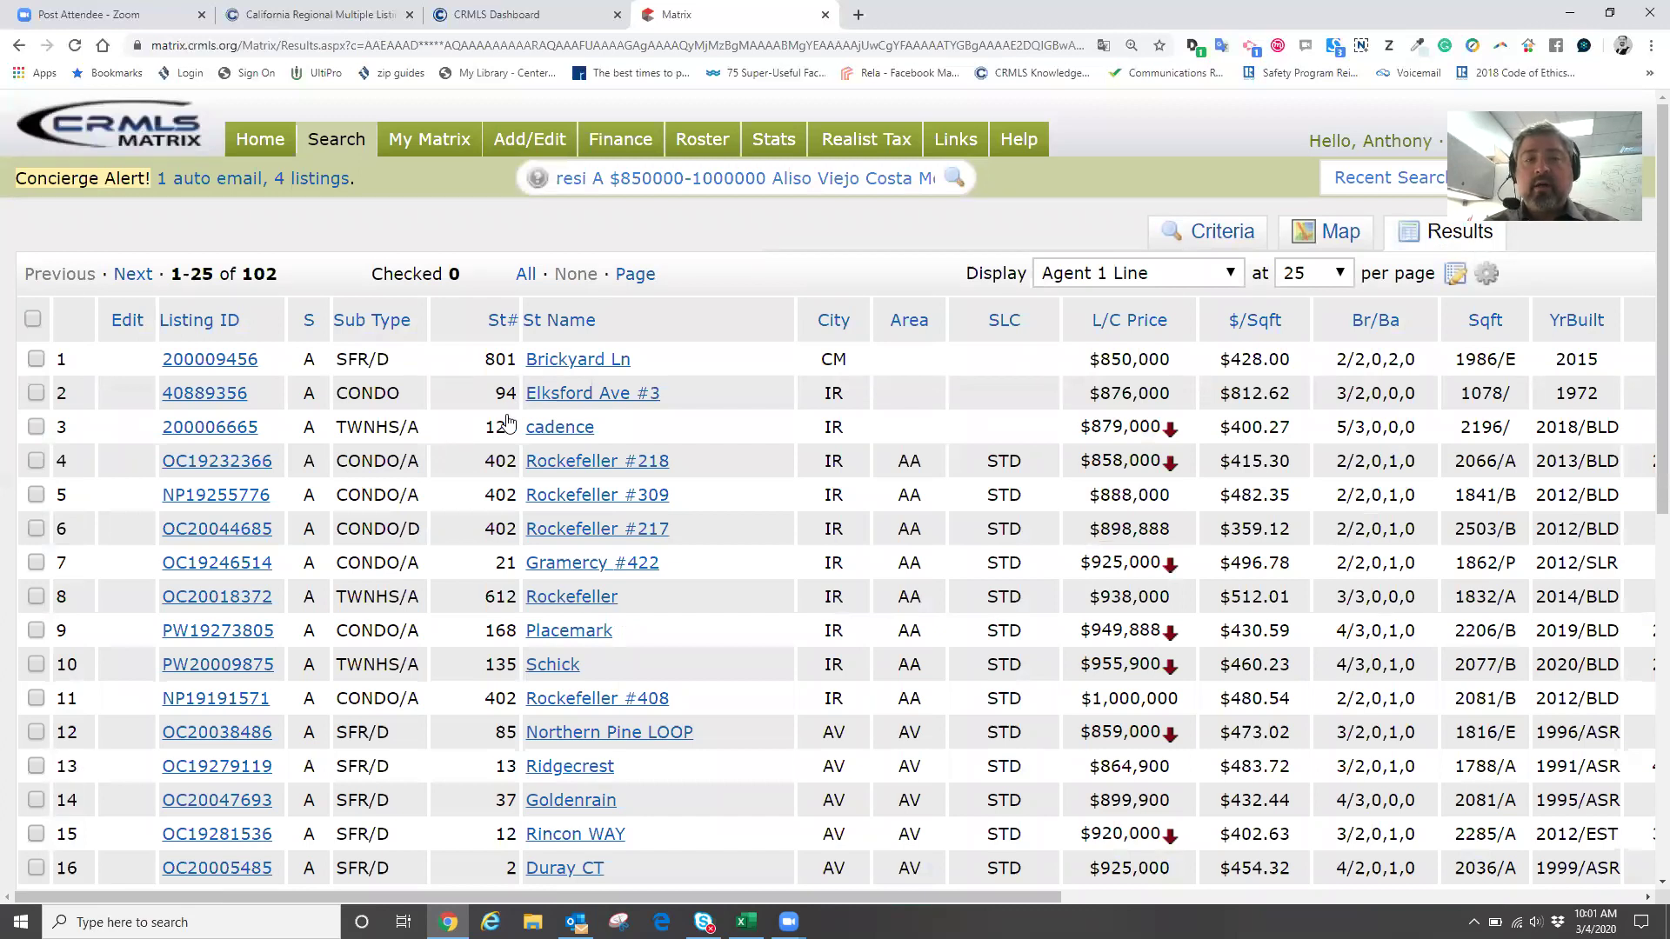
scroll(506, 421, down, 3)
scroll(509, 421, up, 3)
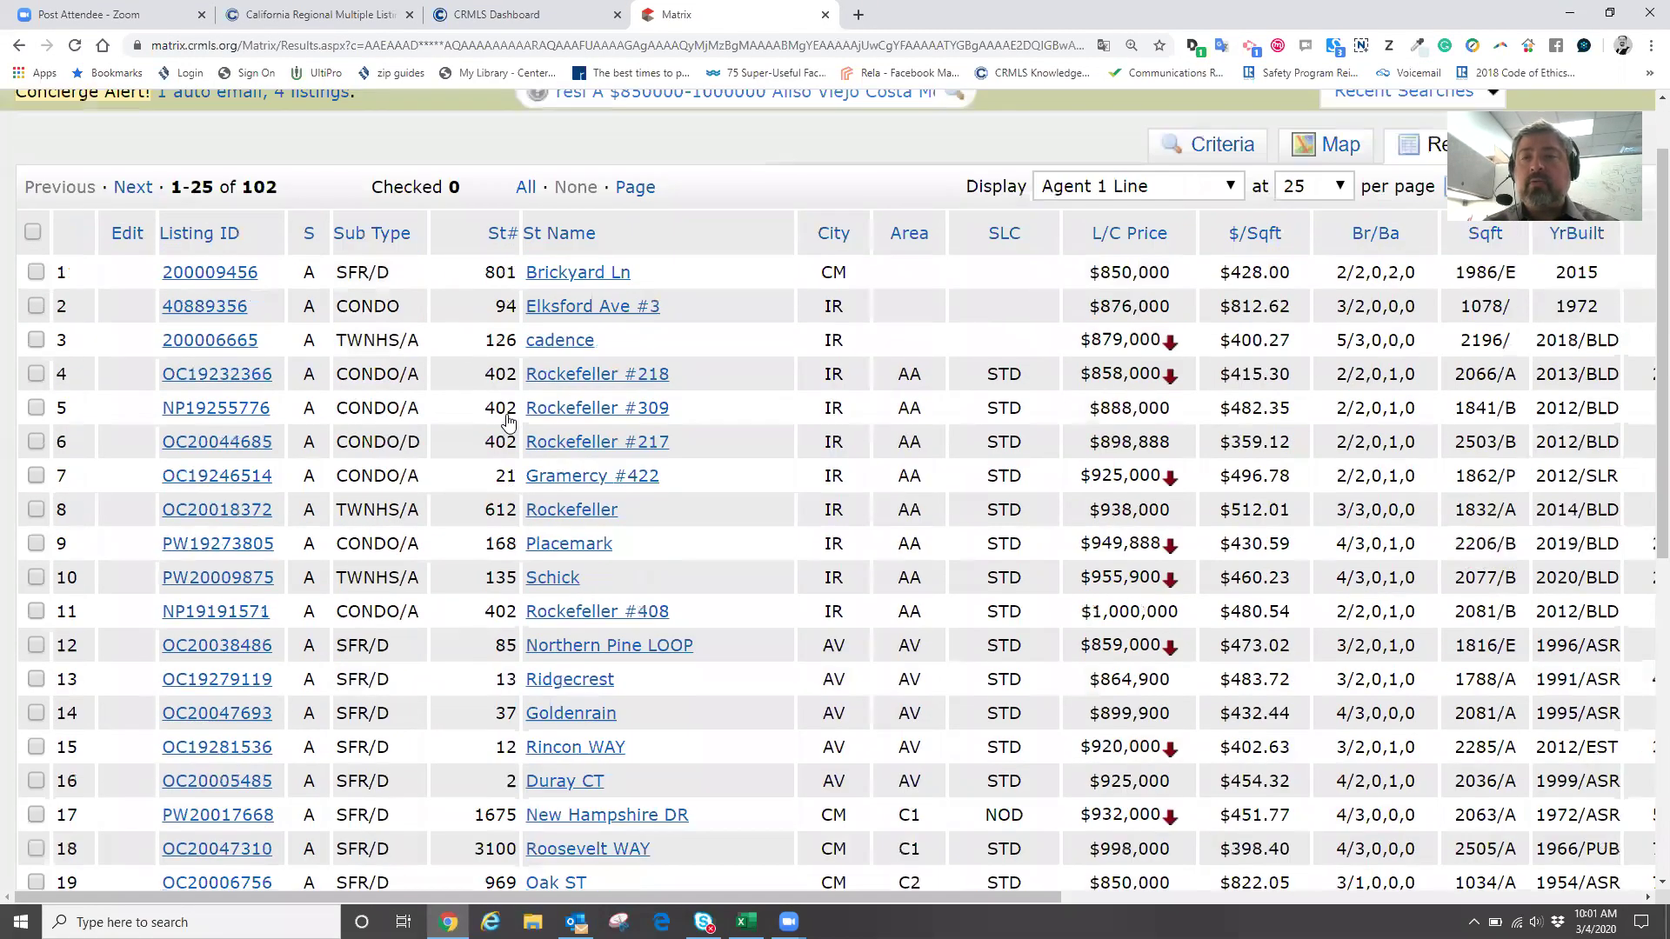